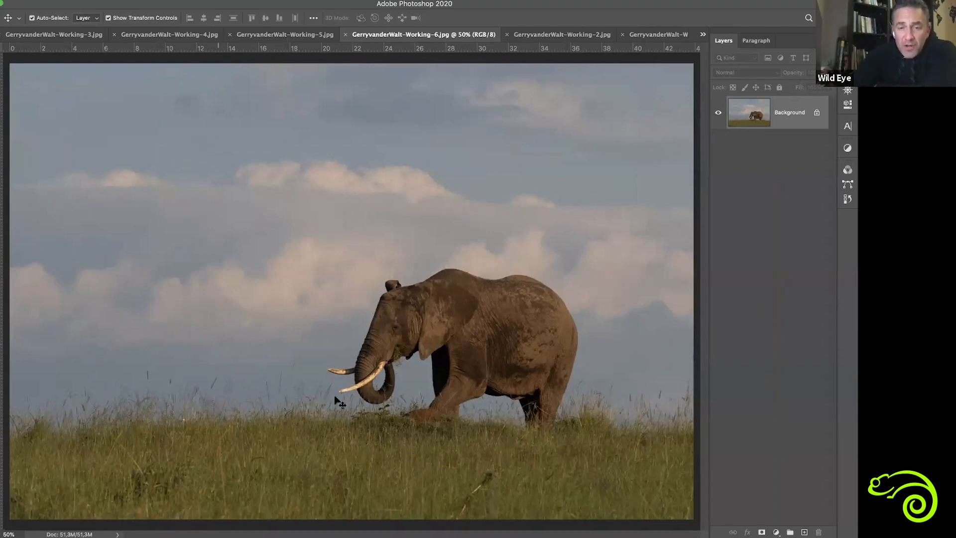
left_click(223, 3)
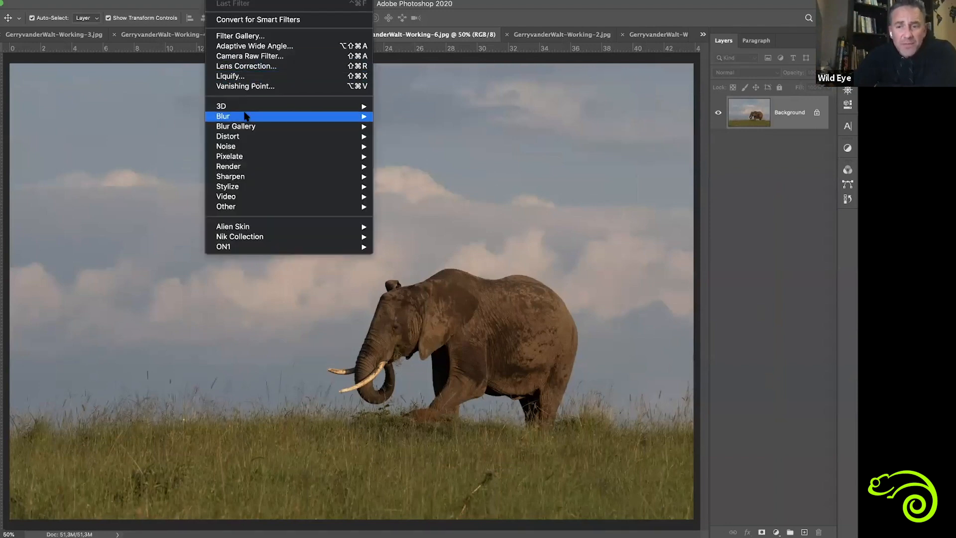
mouse_move(259, 238)
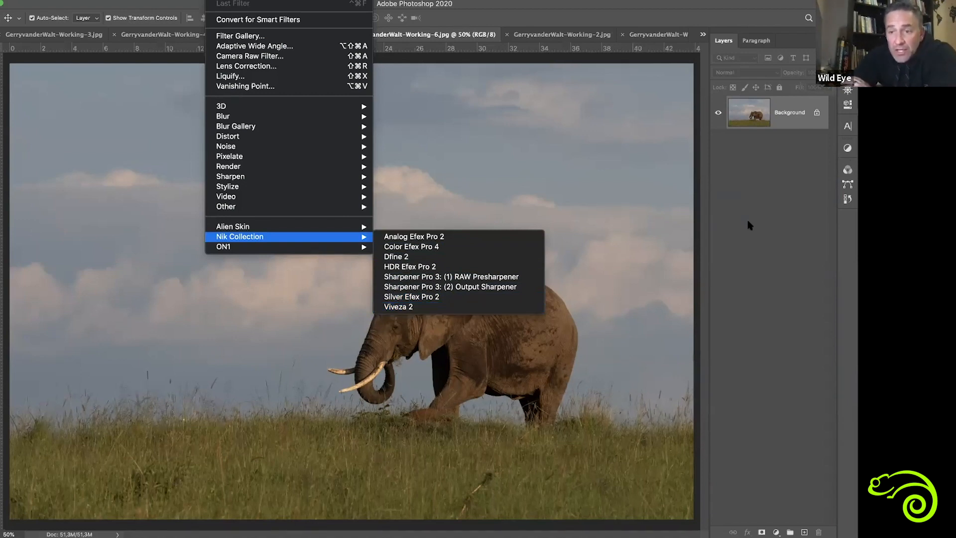
left_click(722, 24)
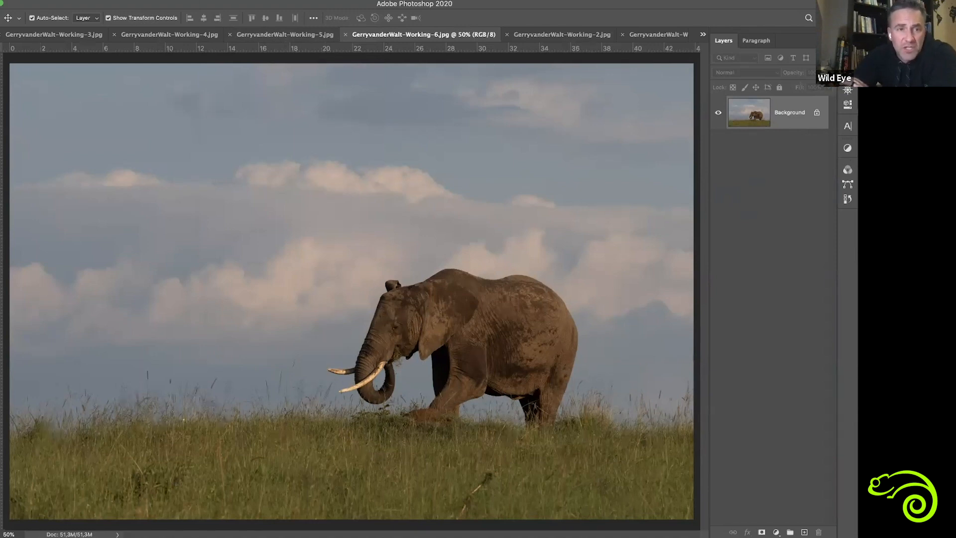
Open the elephant photo in the Nik Collection's Viveza 2 filter and enlarge its window to full screen
left_click(221, 2)
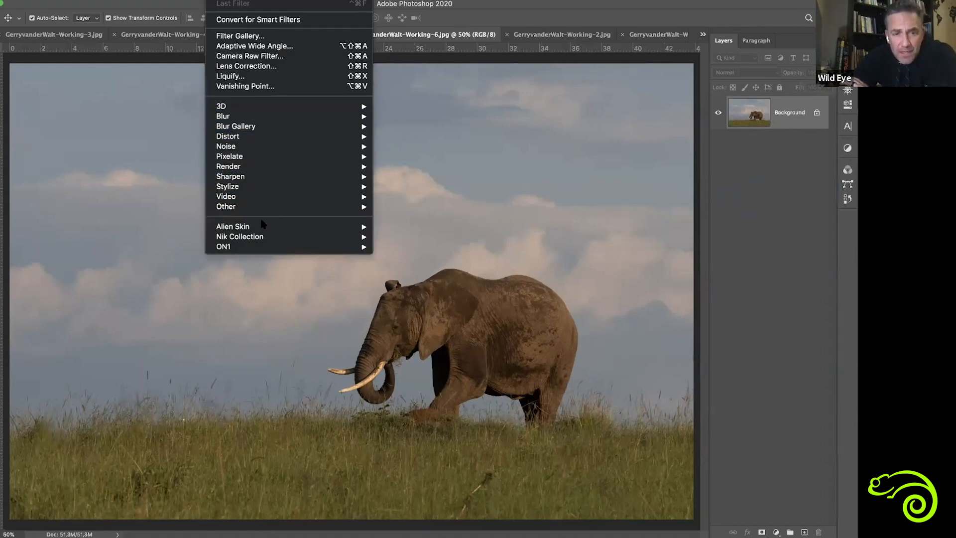
mouse_move(259, 238)
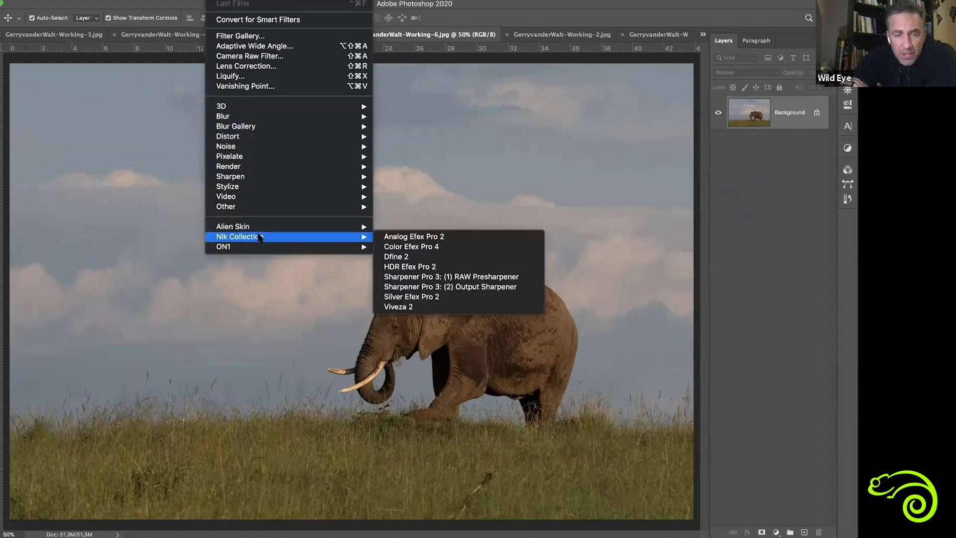
left_click(414, 308)
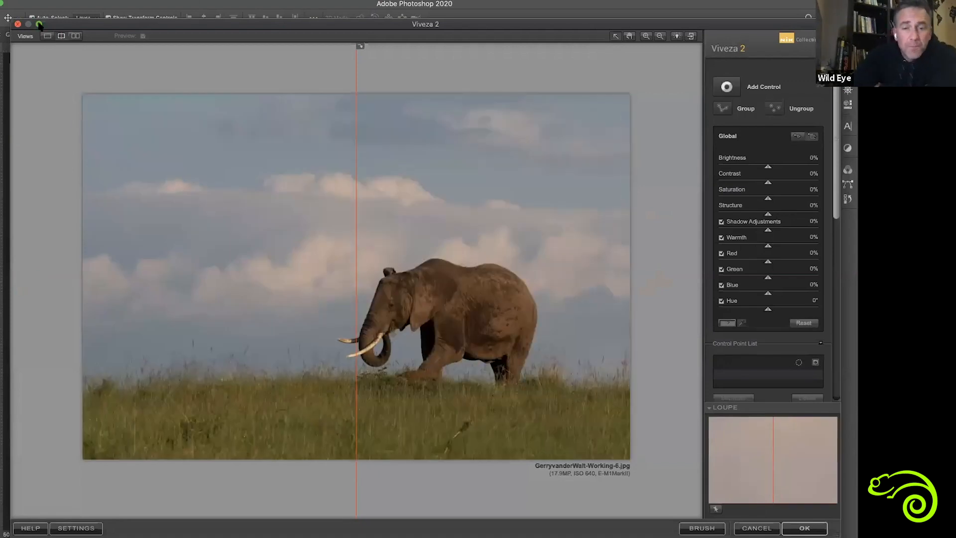
left_click(39, 24)
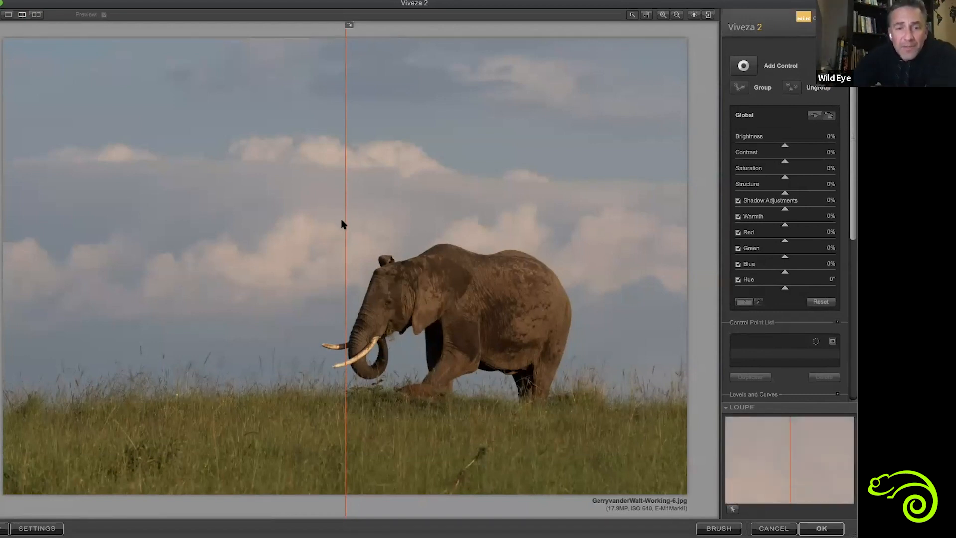
Compare the split, side-by-side and single-image previews, finishing in split preview with the divider at the photo's left edge
left_click_drag(346, 223, 589, 242)
left_click_drag(491, 258, 70, 315)
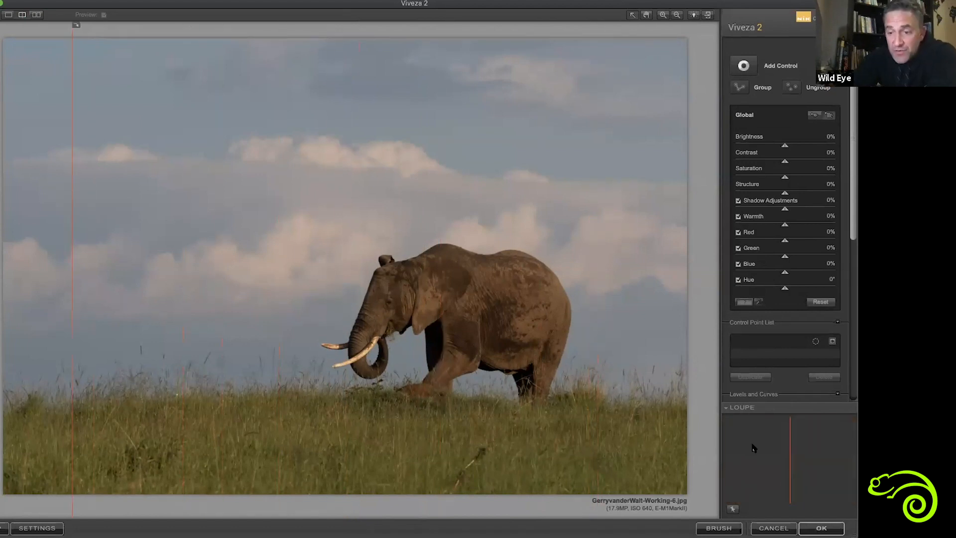
left_click(36, 15)
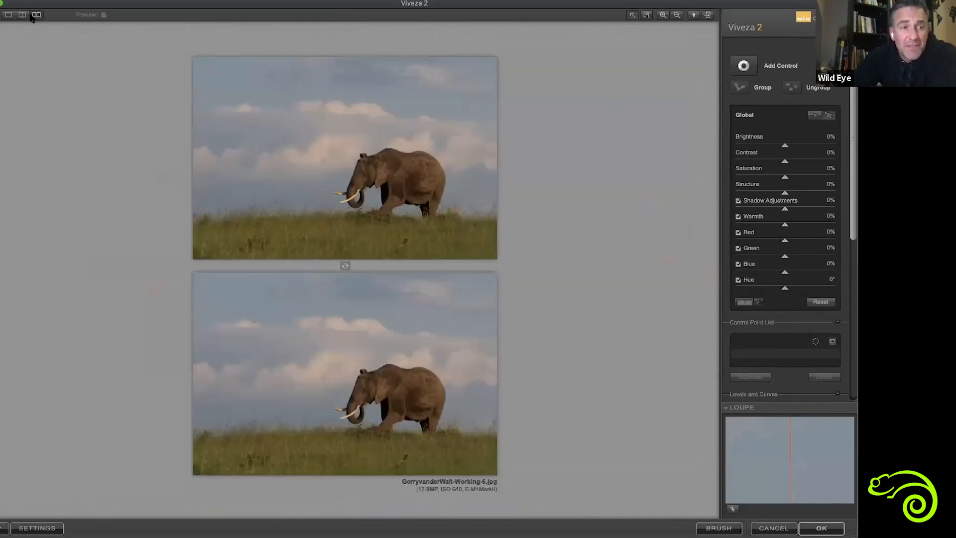
left_click(8, 15)
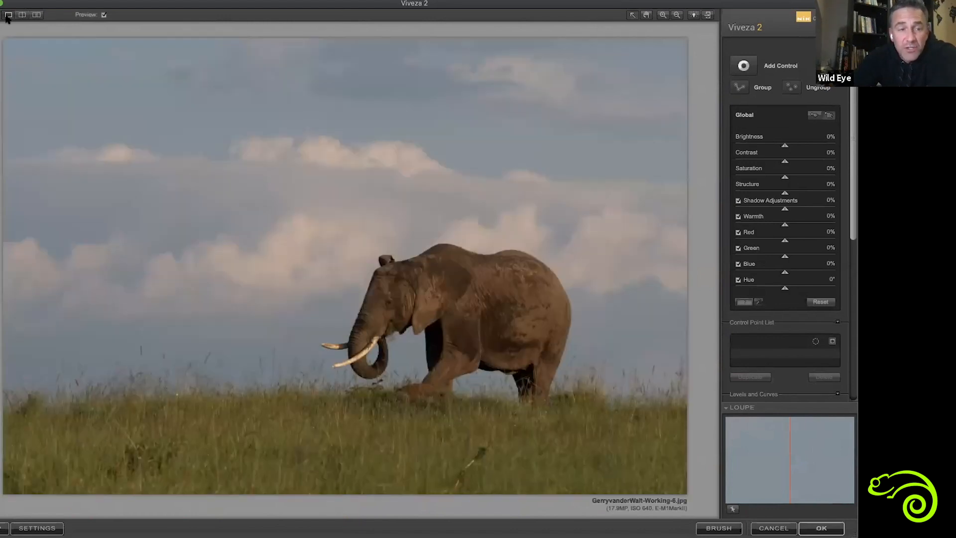
left_click(22, 15)
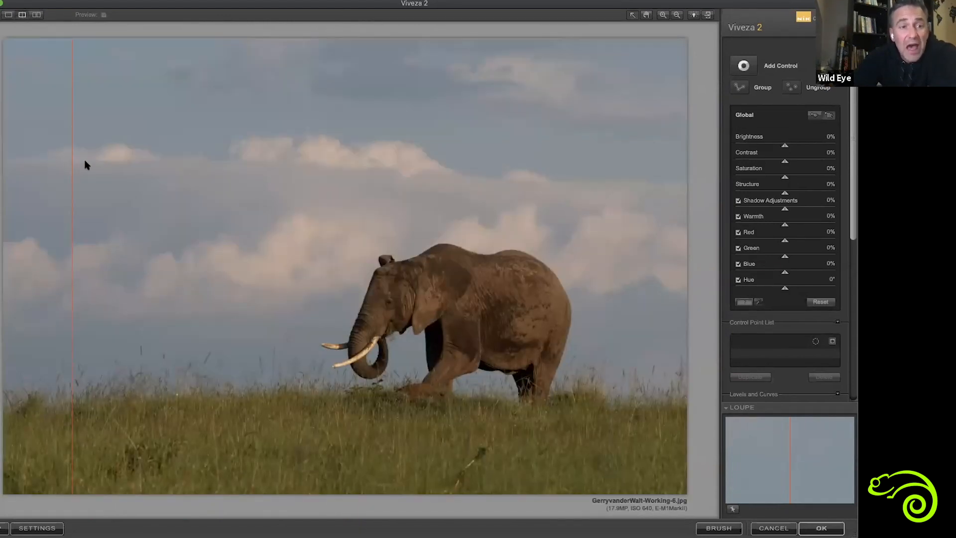
left_click_drag(182, 164, 12, 207)
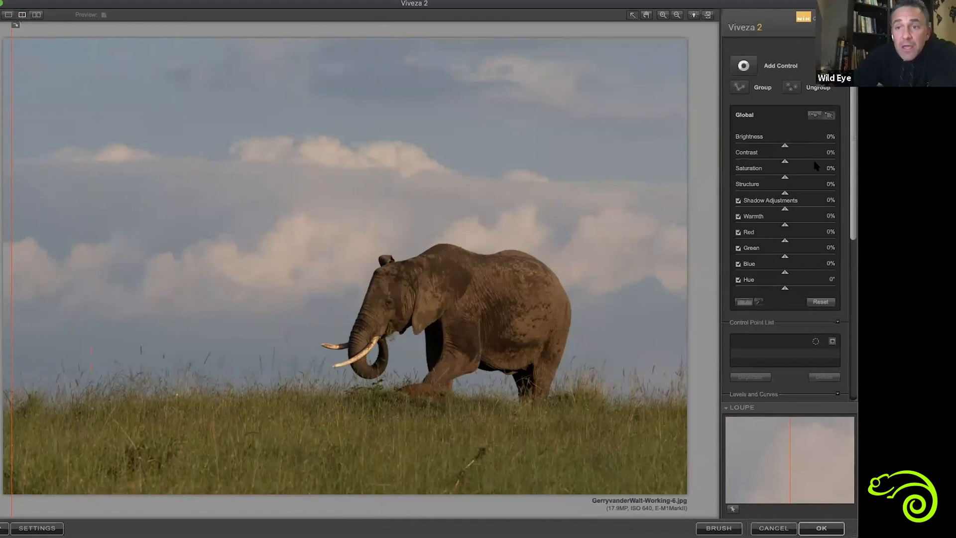
Add a control point in the cloudy sky left of the elephant and set its size to 37%
left_click(743, 65)
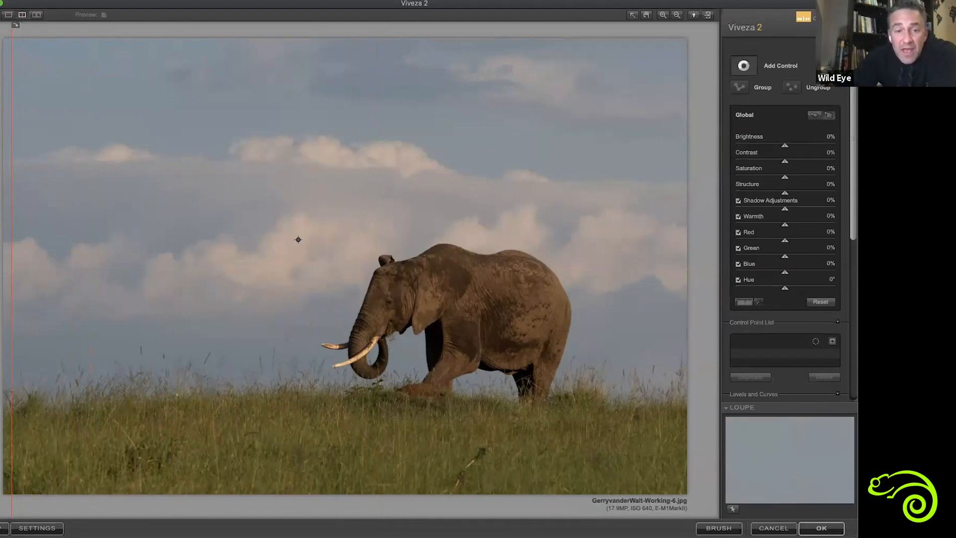
left_click(752, 66)
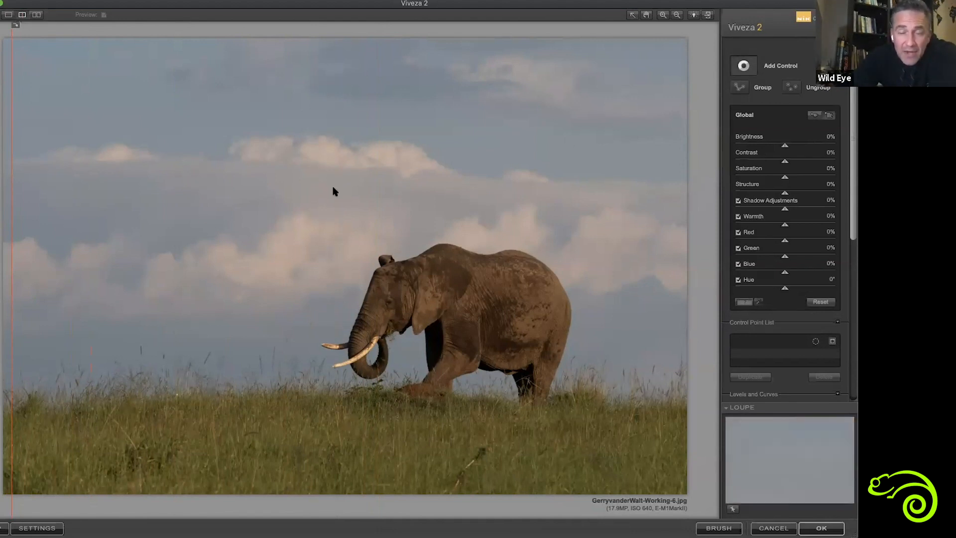
left_click(175, 209)
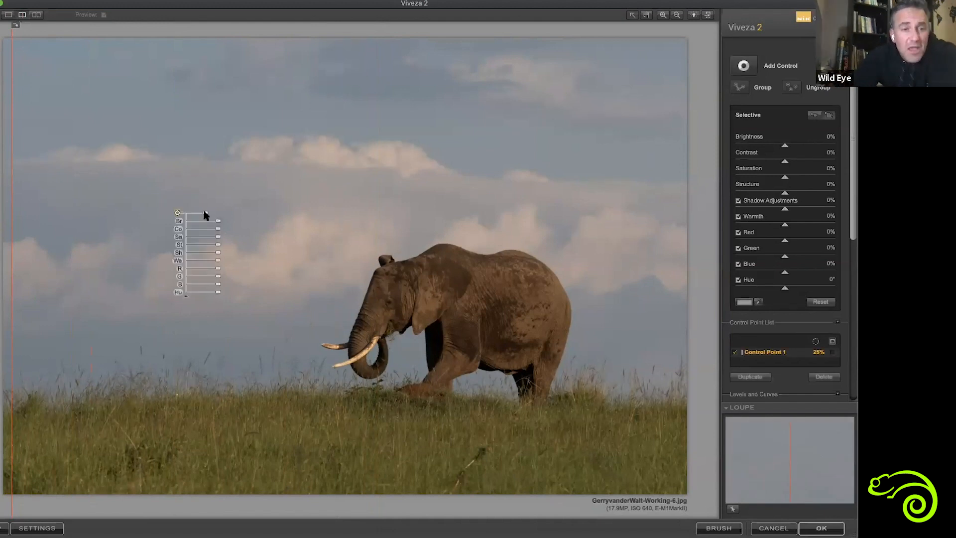
left_click_drag(204, 217, 306, 206)
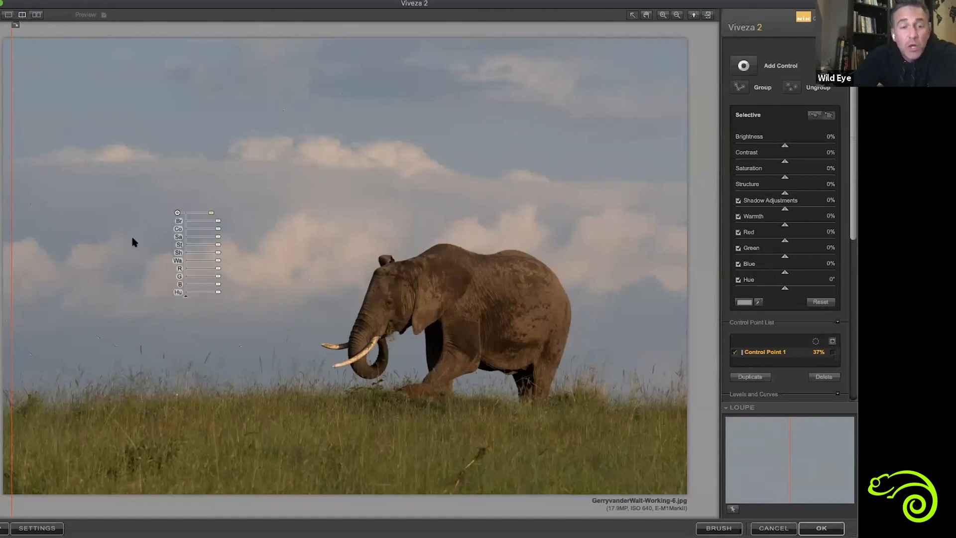
left_click_drag(177, 214, 175, 215)
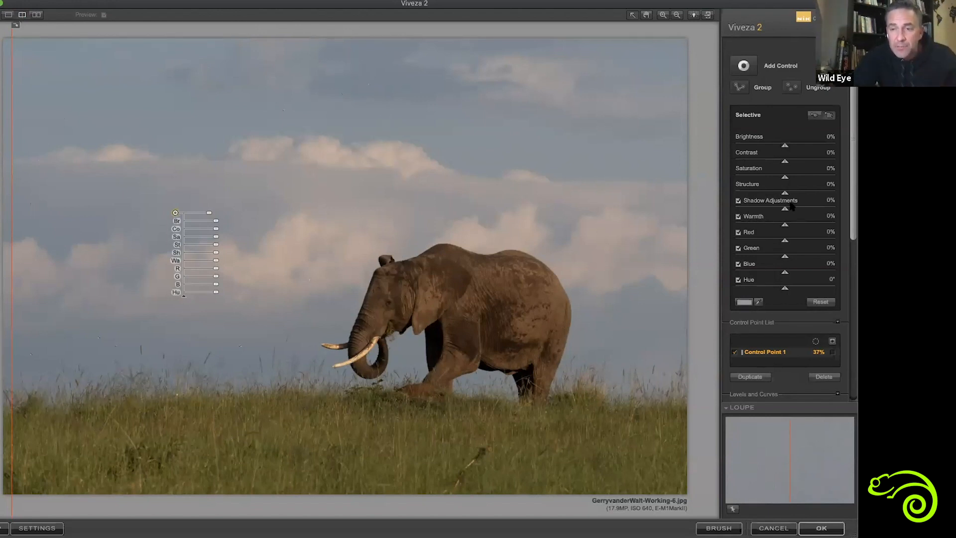
Inspect the sky control point's mask and set the point's structure to 58% and saturation to 30%
scroll(849, 224, "down", 4)
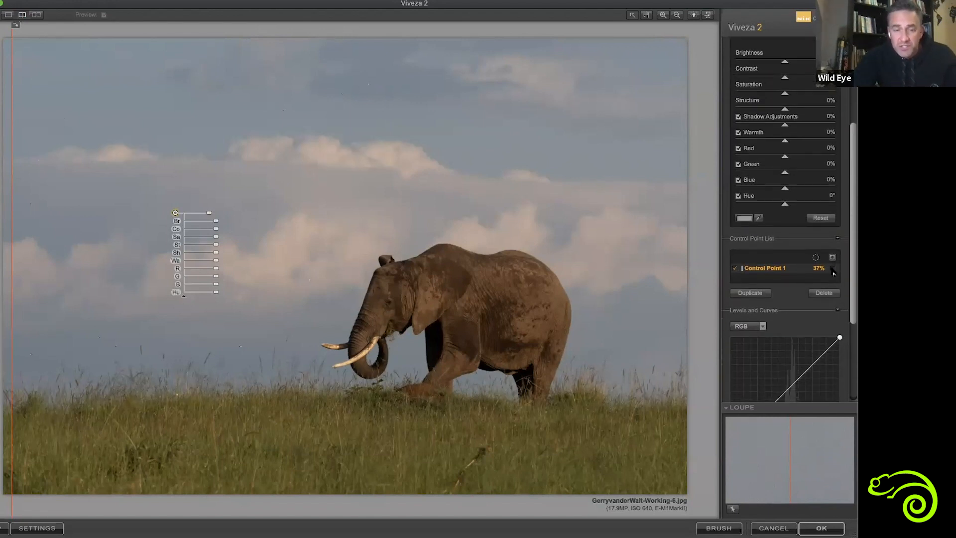
left_click(833, 270)
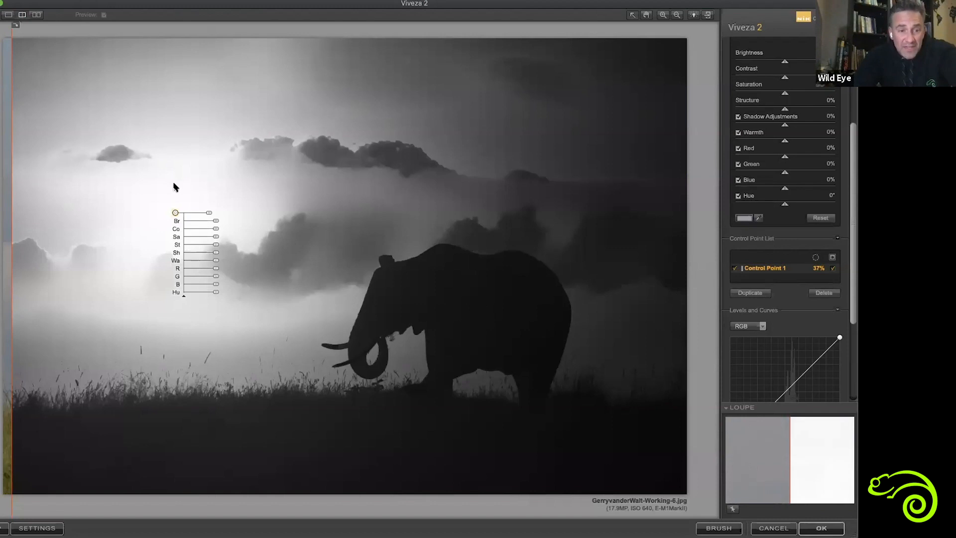
left_click_drag(177, 212, 180, 213)
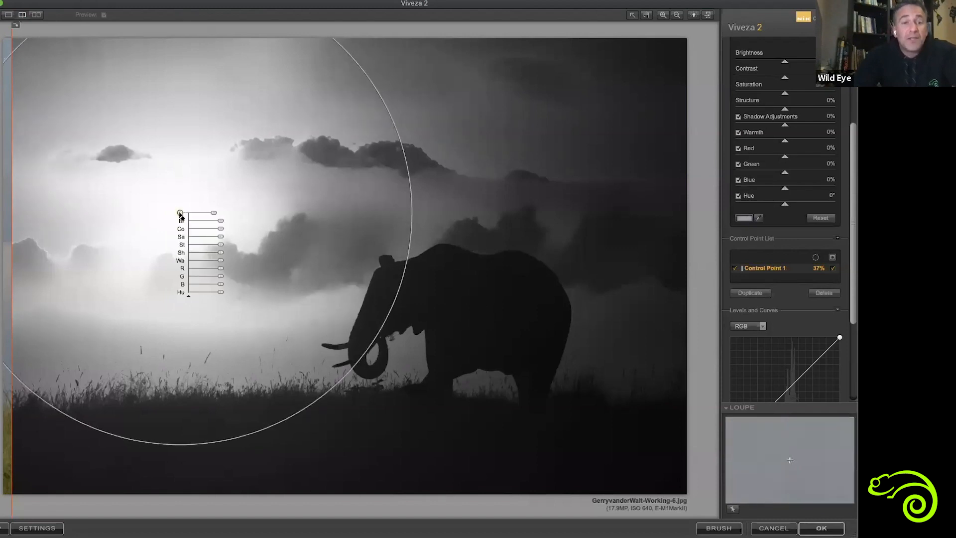
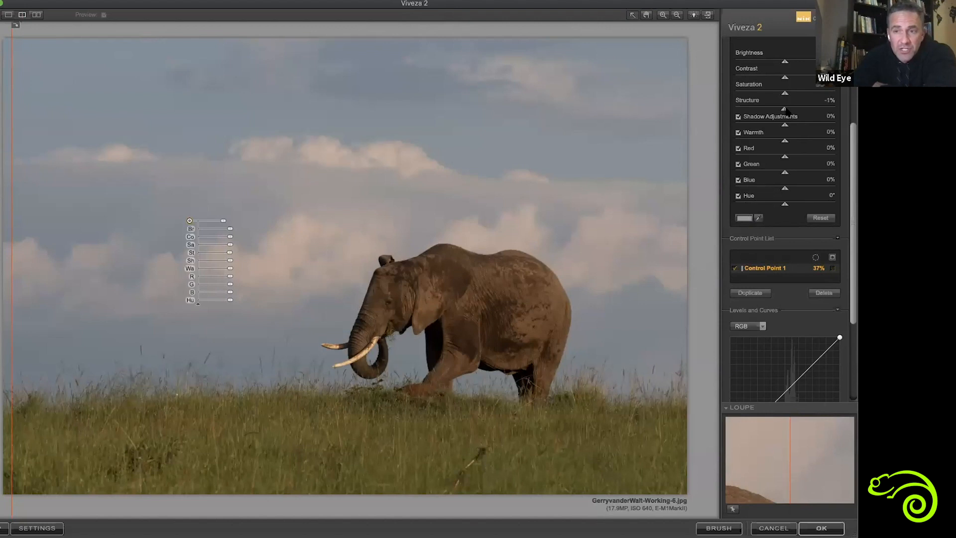
left_click_drag(812, 111, 812, 112)
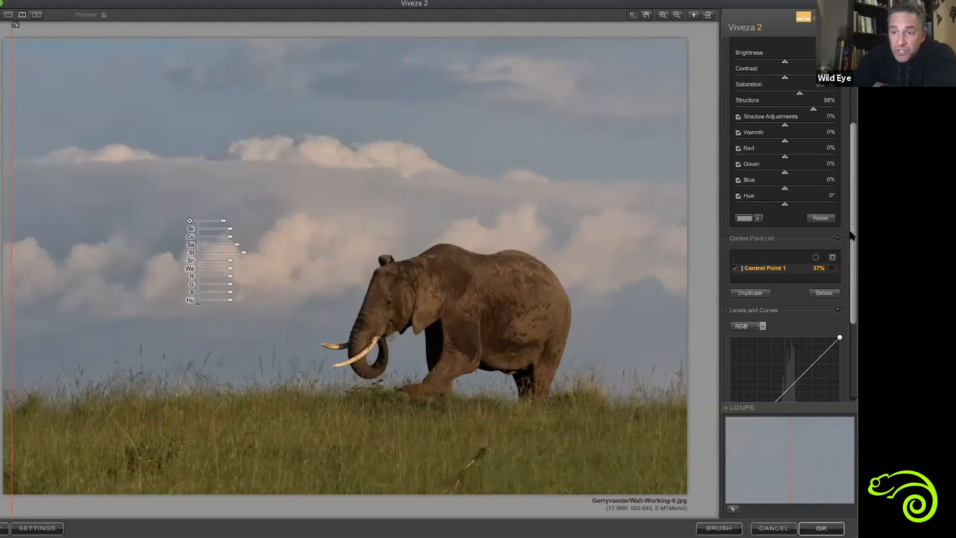
Add a second control point in the clouds above the elephant's back, with structure 51% and saturation 36%
scroll(850, 234, "up", 3)
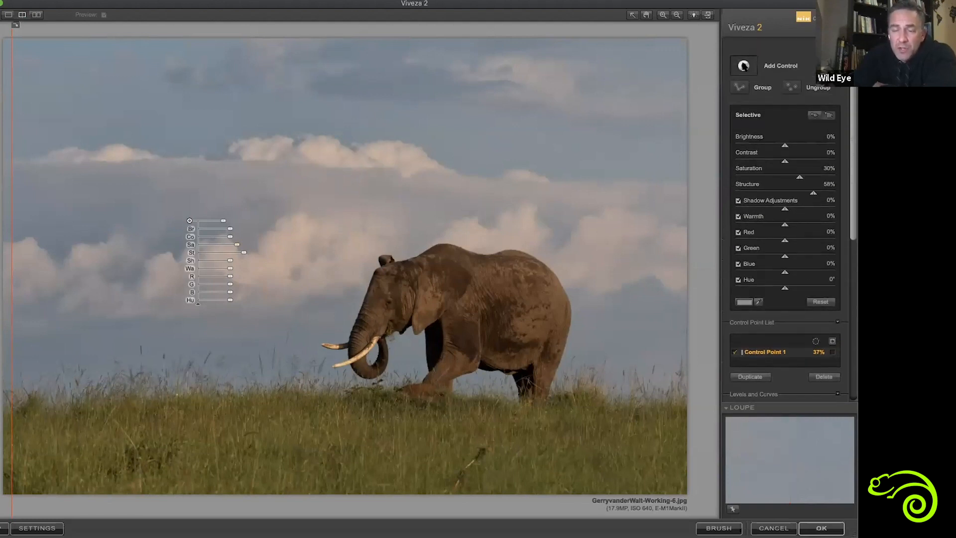
left_click(503, 205)
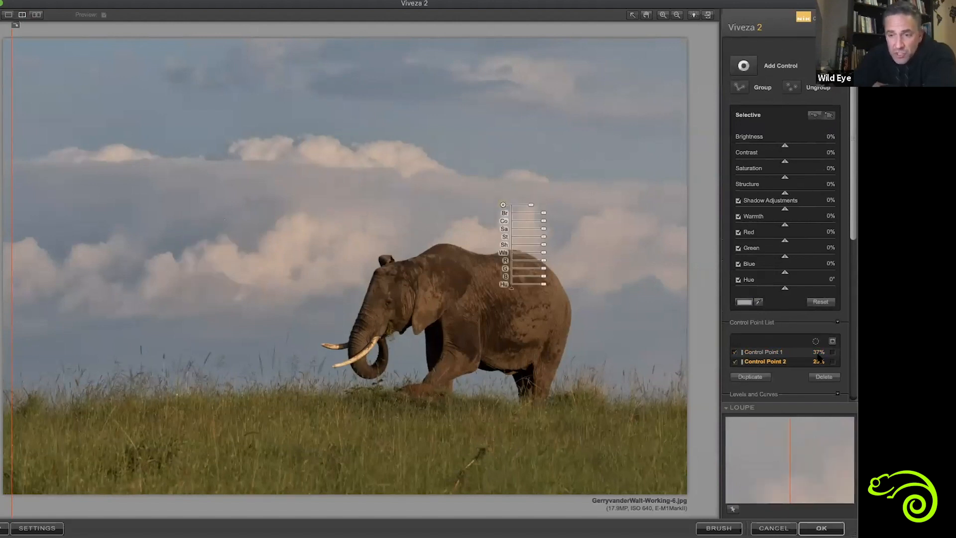
left_click(831, 362)
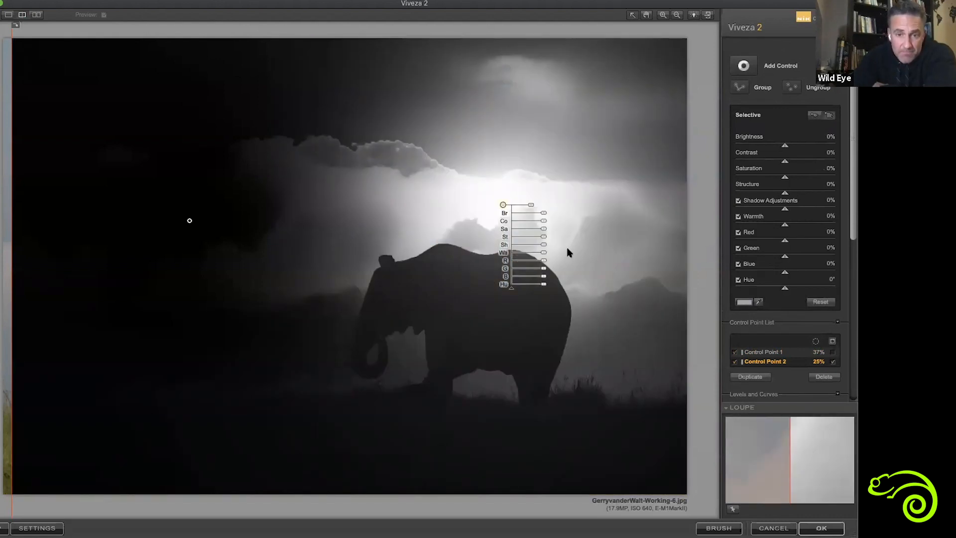
left_click(833, 362)
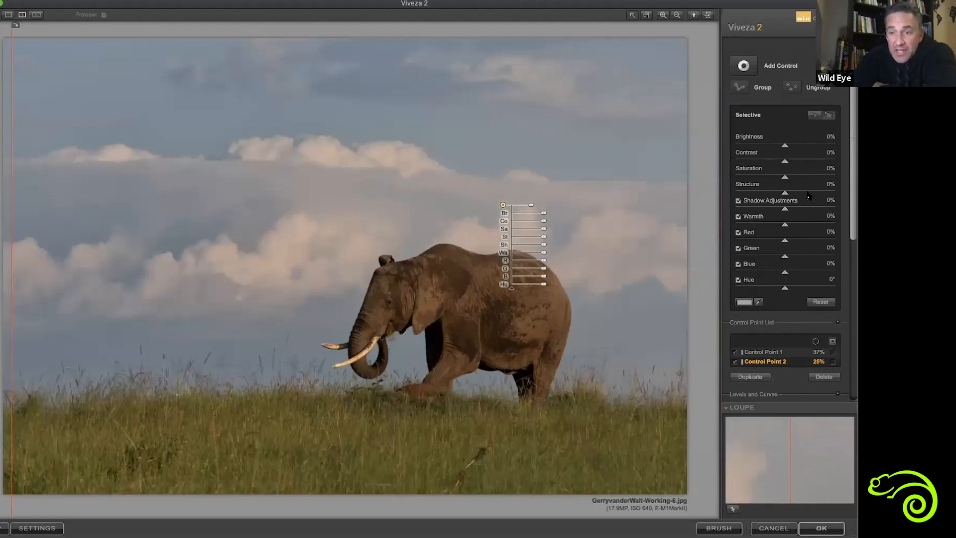
left_click(810, 193)
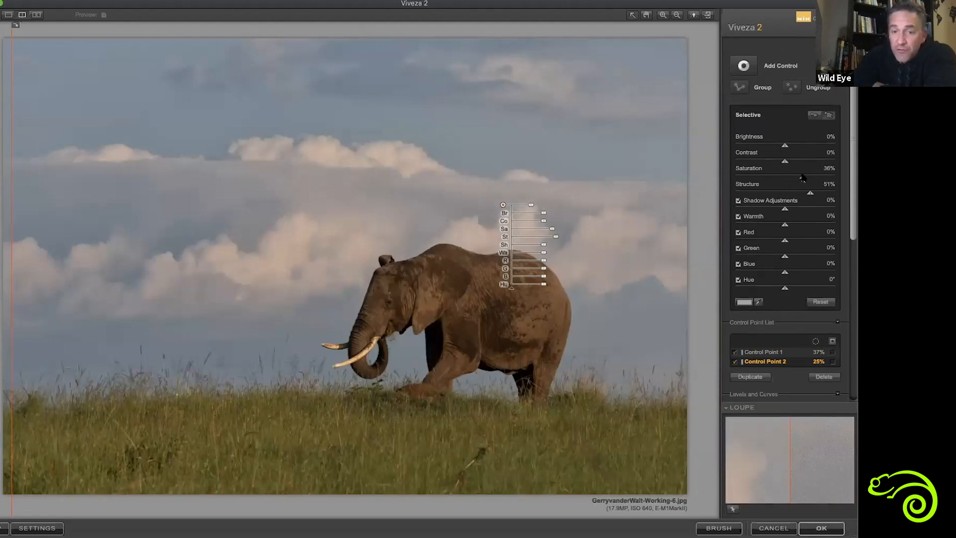
Add a third control point on the elephant's body and set its size to 34%
left_click(743, 65)
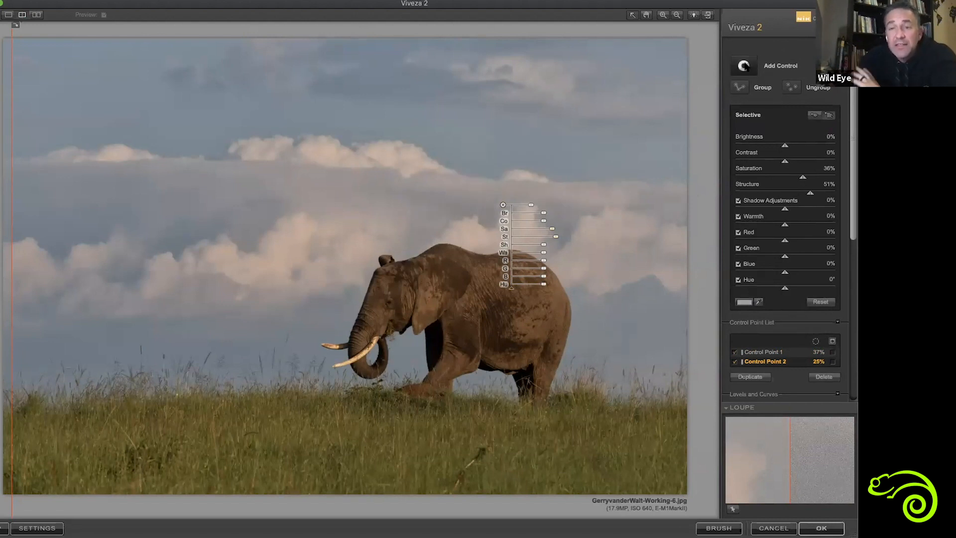
left_click(455, 310)
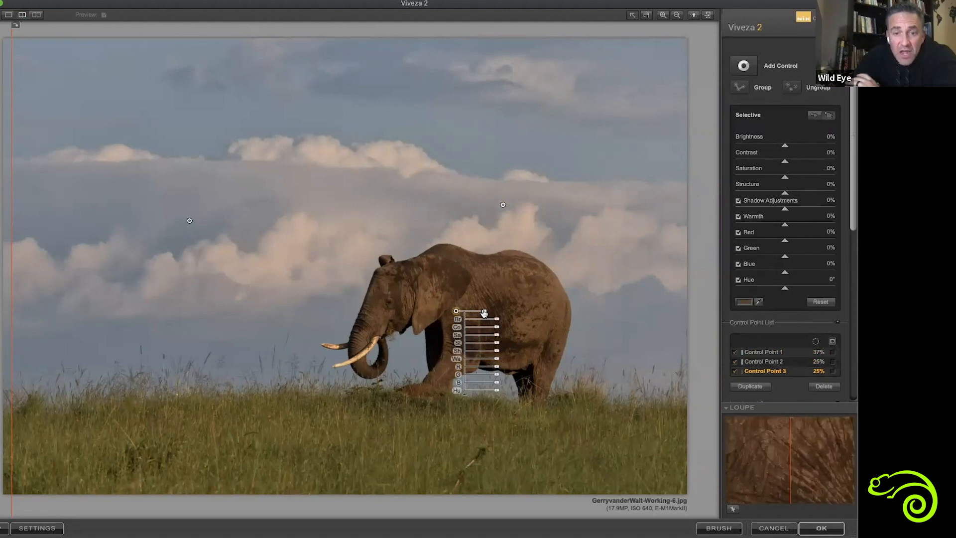
left_click_drag(483, 312, 476, 315)
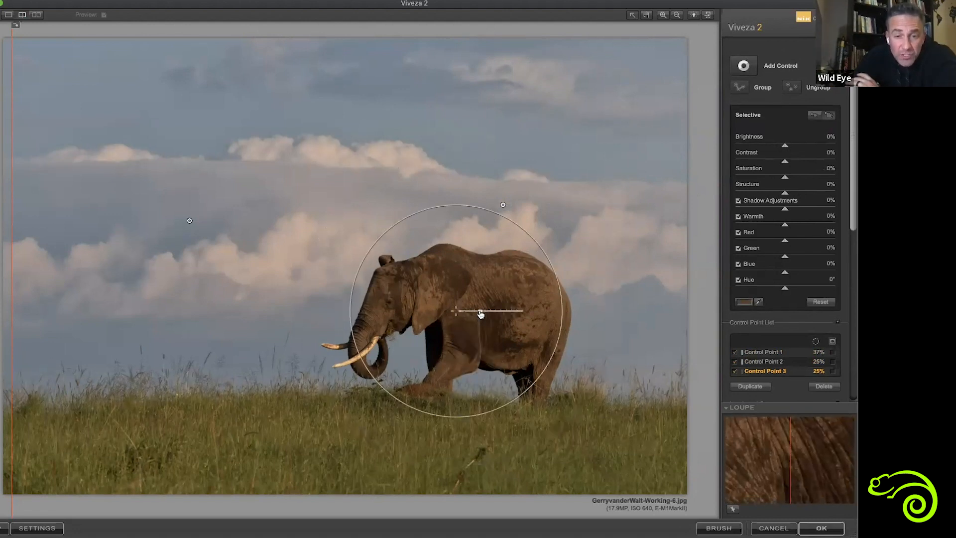
left_click_drag(488, 315, 489, 314)
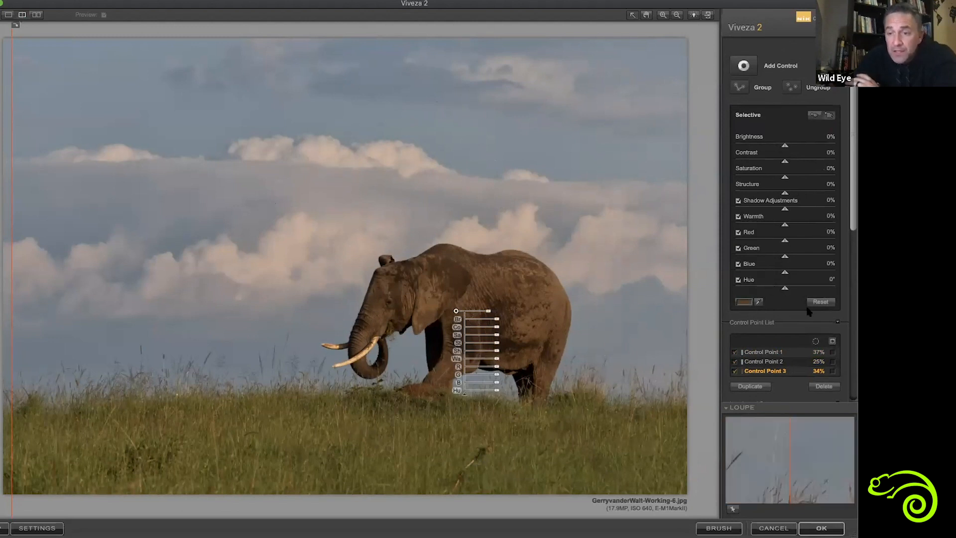
Inspect the elephant control point's mask and set the point's structure to 35% and brightness to 11%
left_click(833, 371)
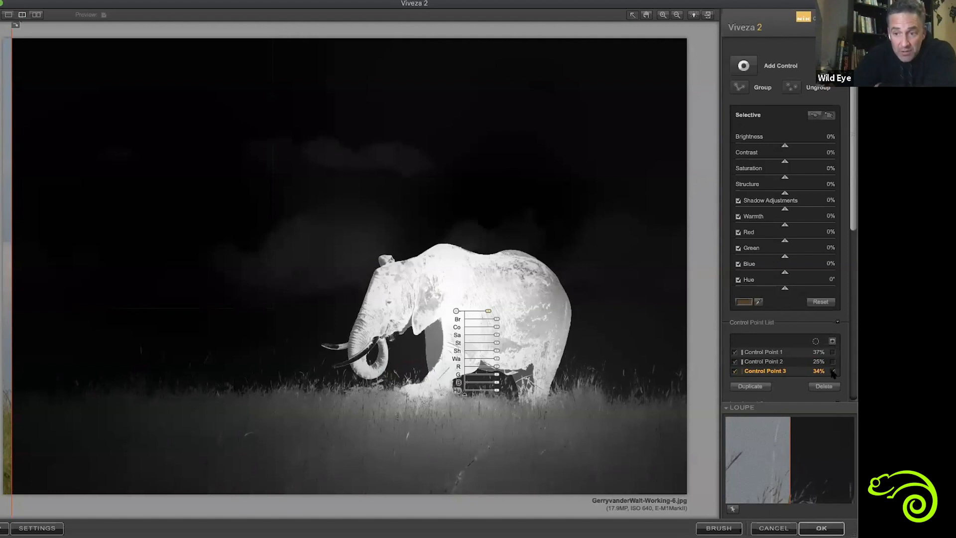
left_click_drag(531, 15, 531, 15)
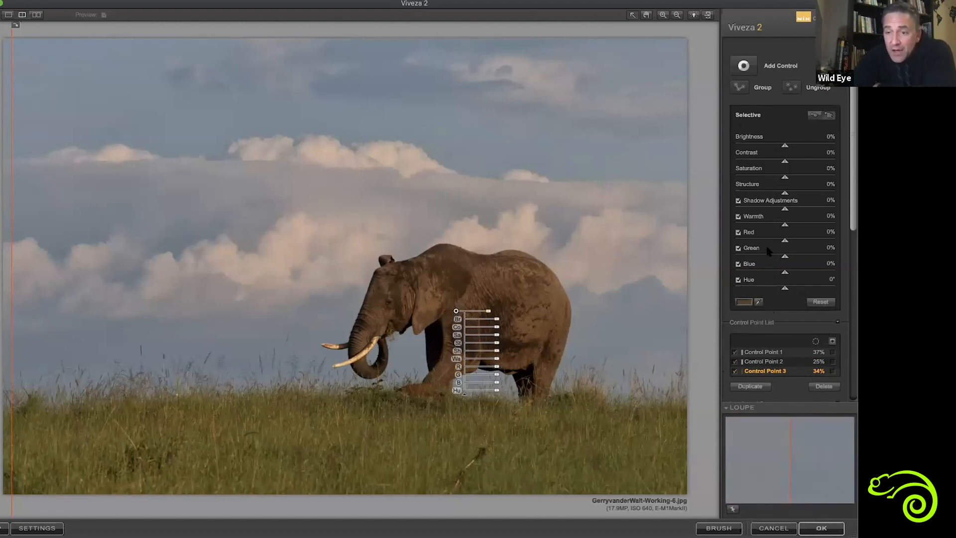
left_click(797, 192)
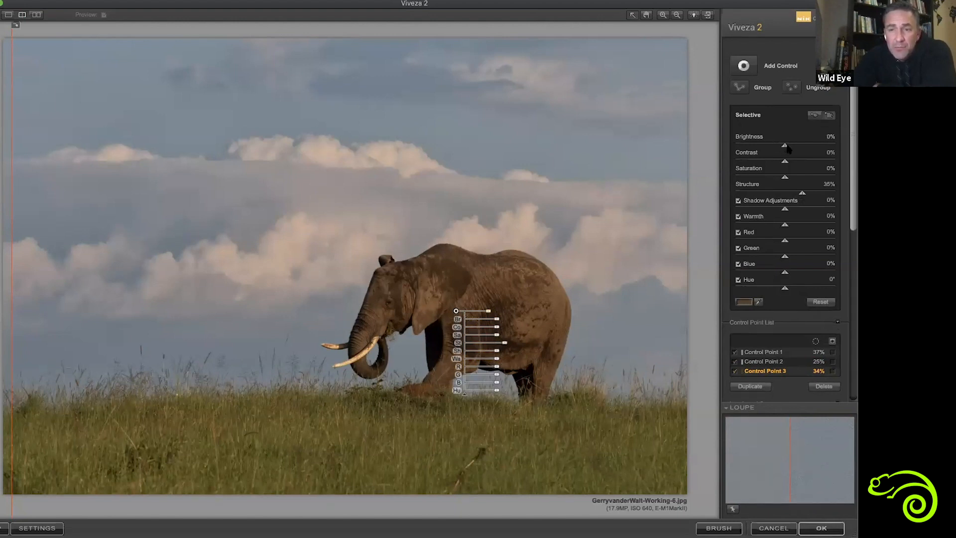
left_click_drag(788, 146, 790, 146)
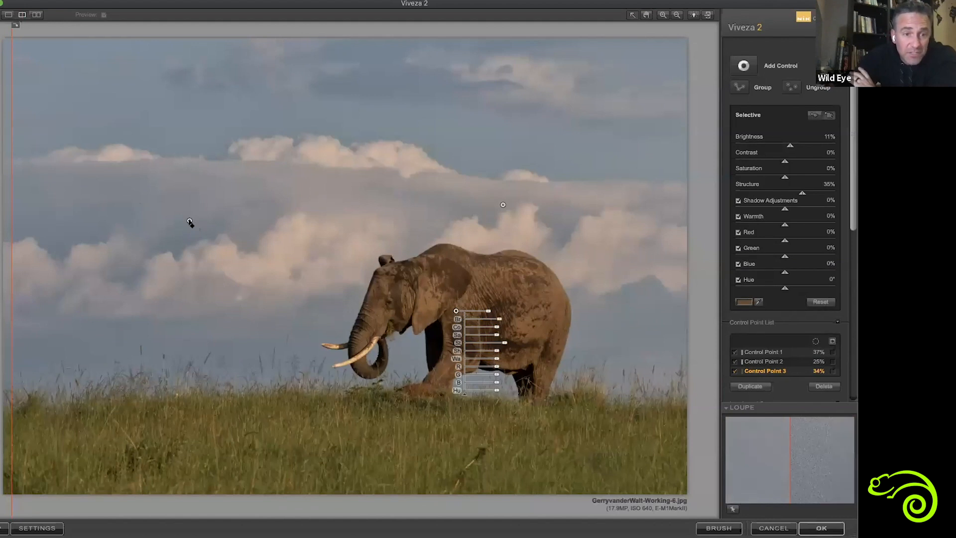
Review the settings of the three control points and compare the photo before and after with the split preview
left_click(189, 221)
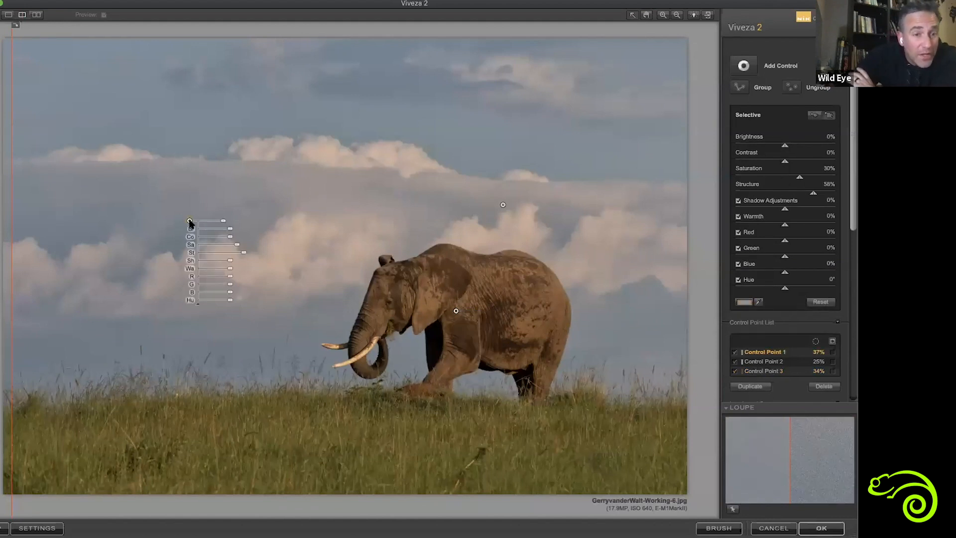
left_click(503, 204)
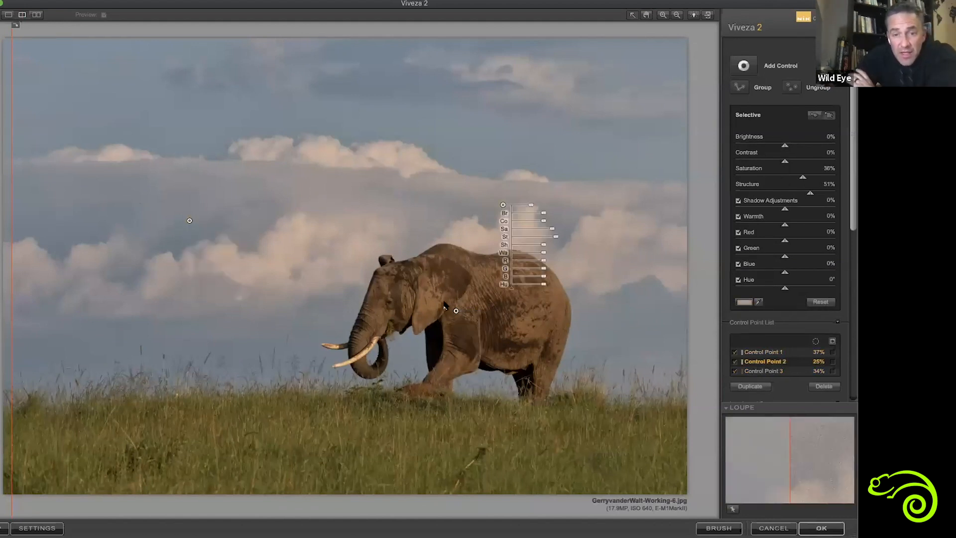
left_click(455, 314)
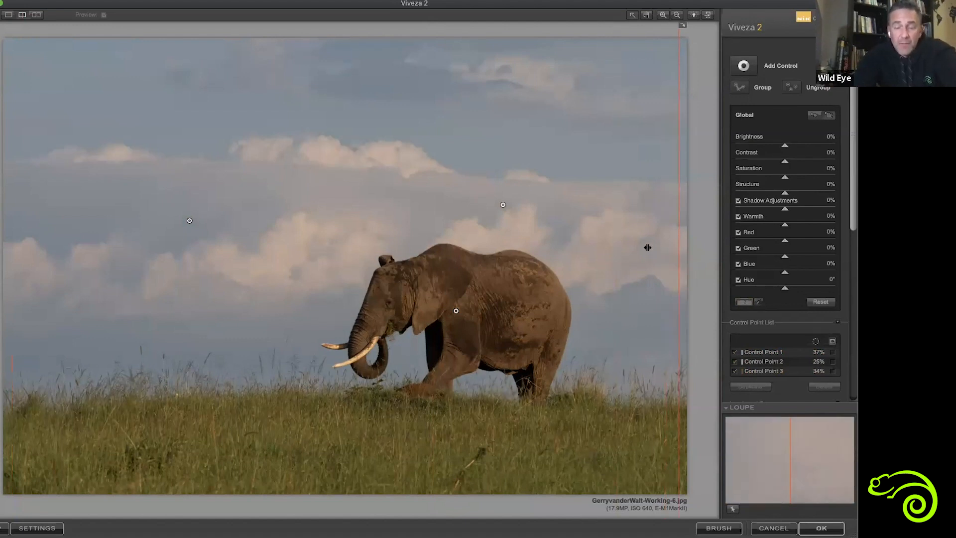
left_click_drag(634, 248, 404, 268)
left_click_drag(498, 269, 340, 296)
left_click_drag(410, 289, 44, 362)
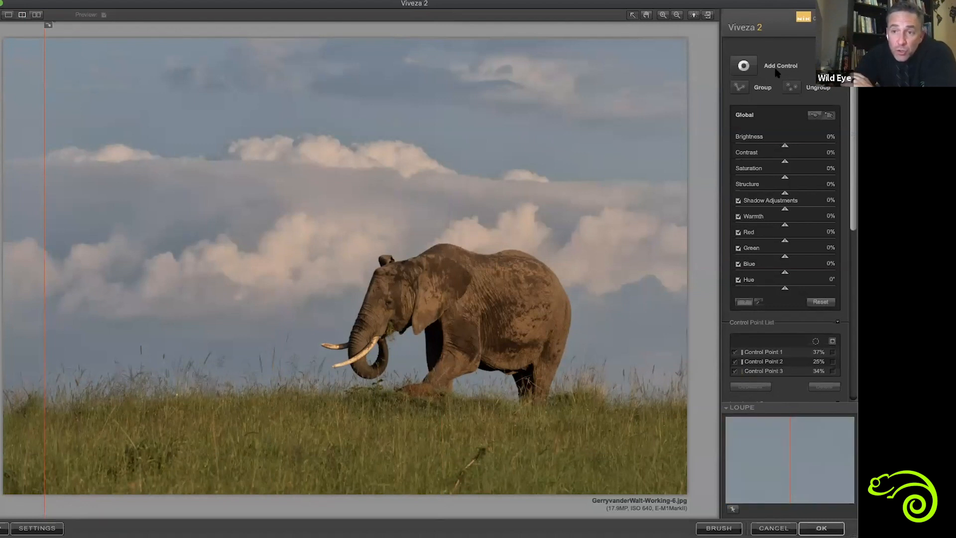
Add a fourth control point in the grass ahead of the elephant, with size 15% and structure 70%
left_click(744, 66)
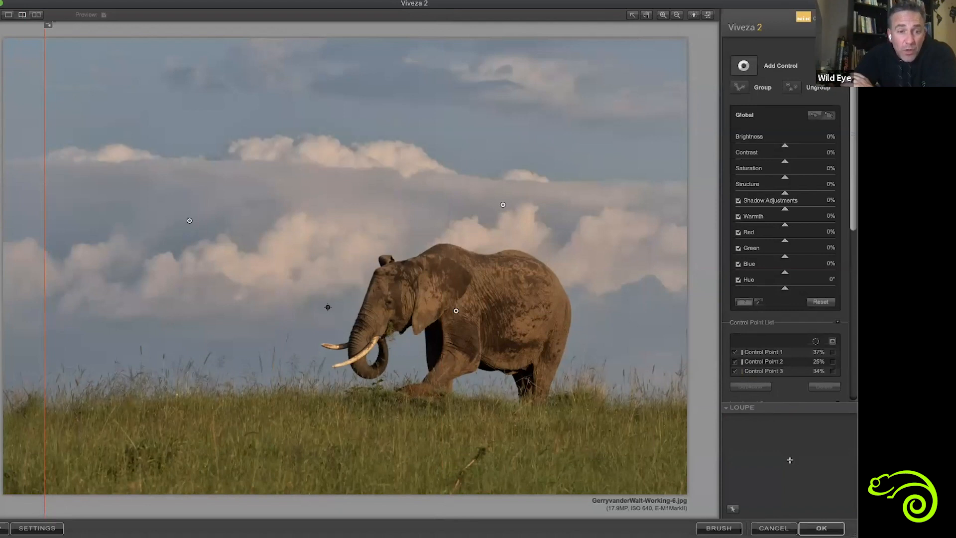
left_click(235, 452)
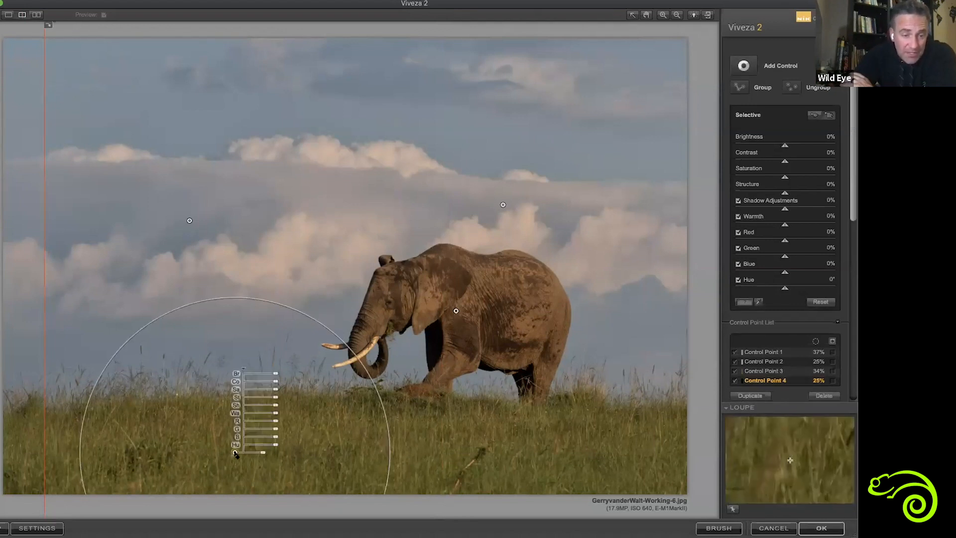
left_click_drag(260, 455, 160, 450)
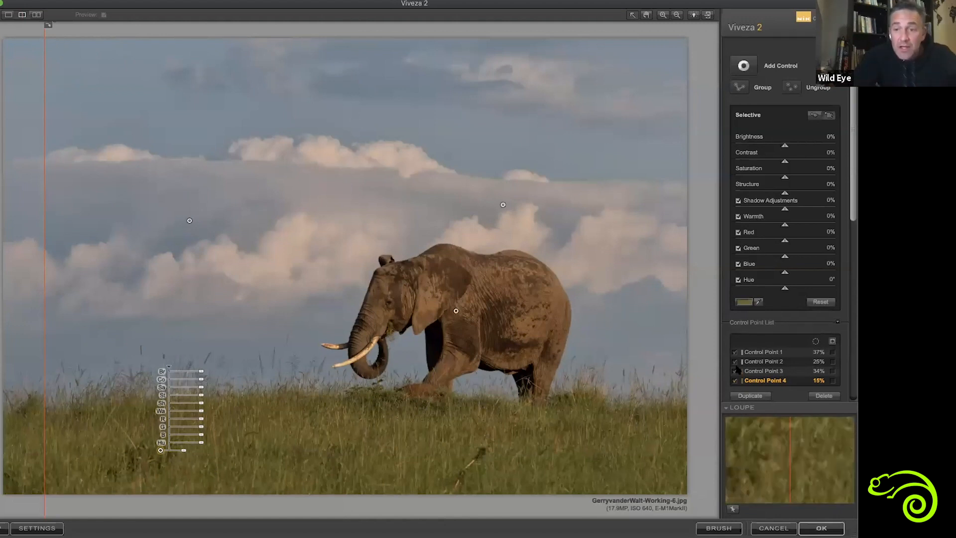
left_click(804, 193)
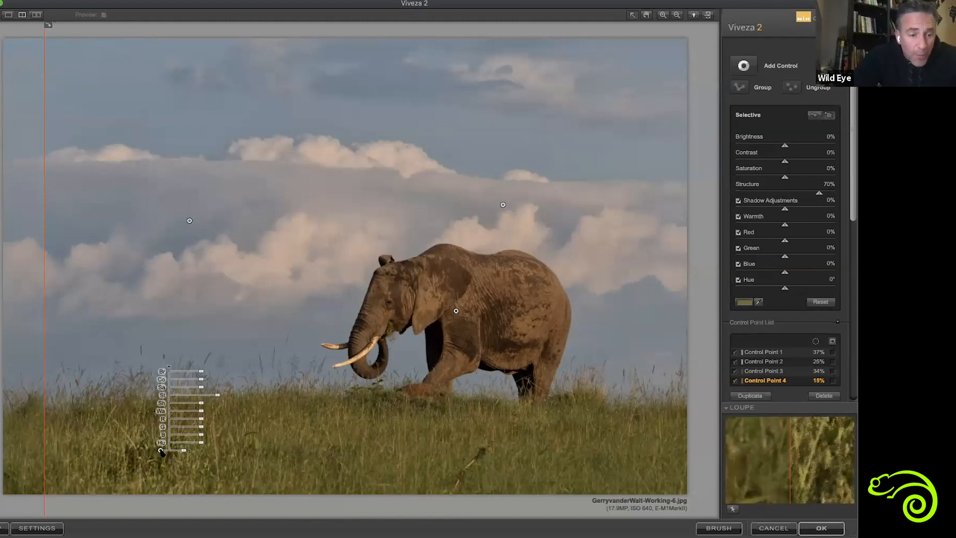
Duplicate the grass control point three times across the foreground and compare the result with the original in the split preview
left_click_drag(197, 451, 288, 455)
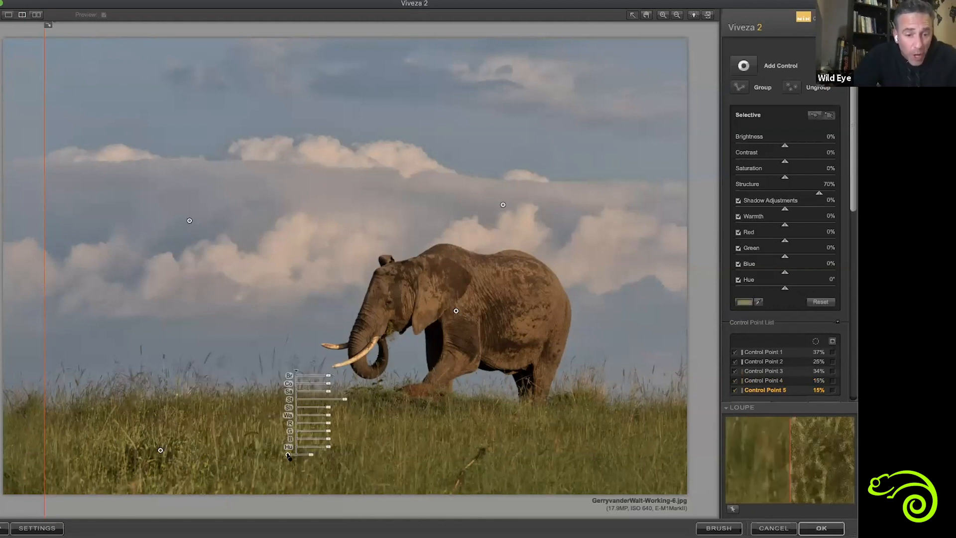
left_click_drag(289, 457, 610, 463)
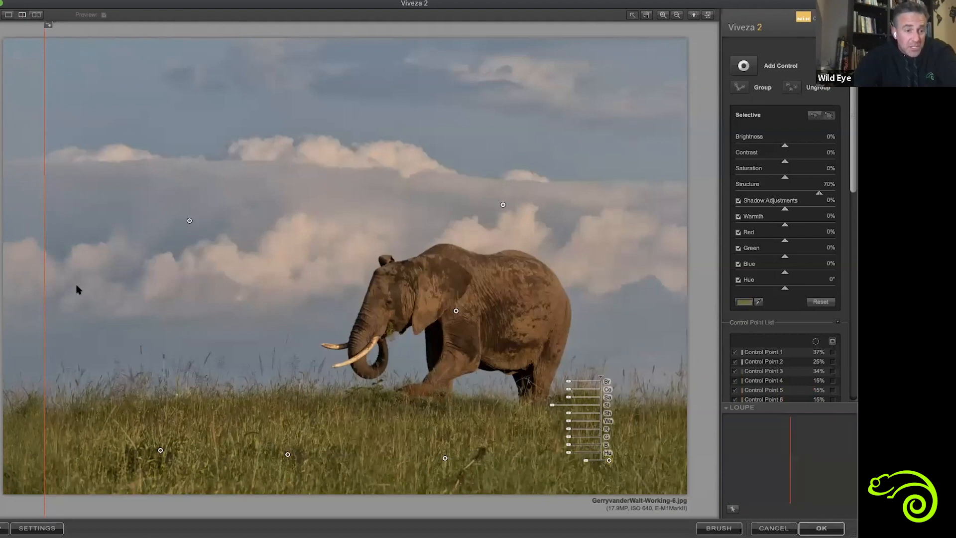
left_click_drag(243, 314, 130, 390)
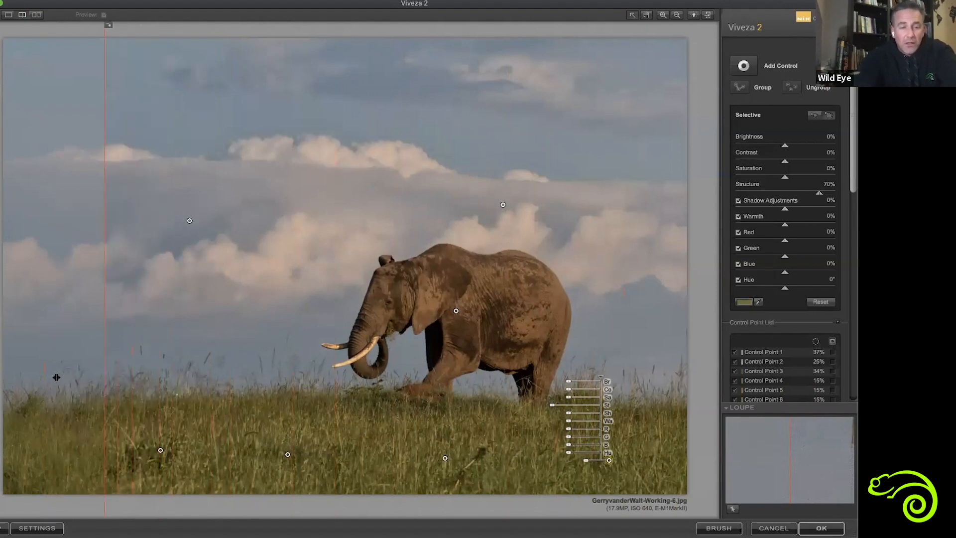
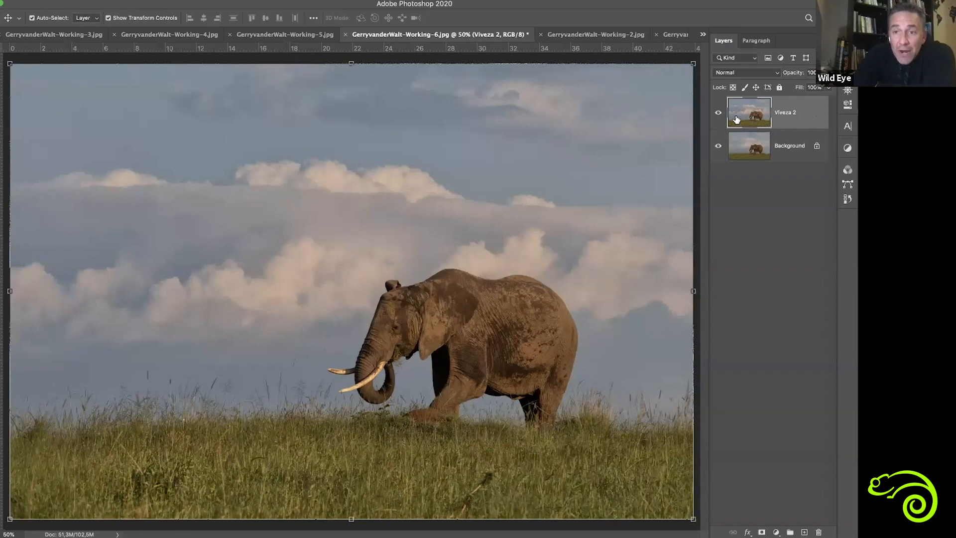
Compare the elephant photo with and without the filter by toggling the Viveza 2 layer's visibility
left_click(783, 151)
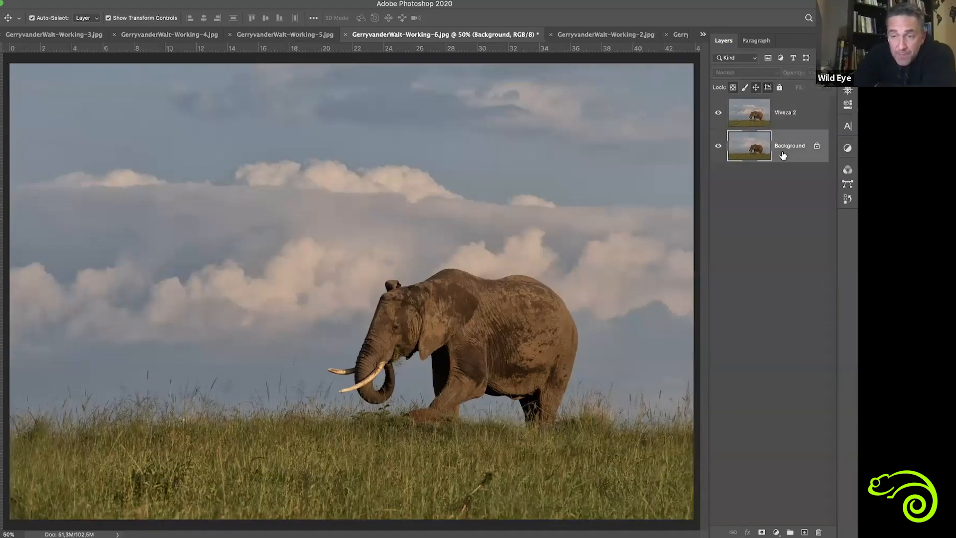
left_click(797, 123)
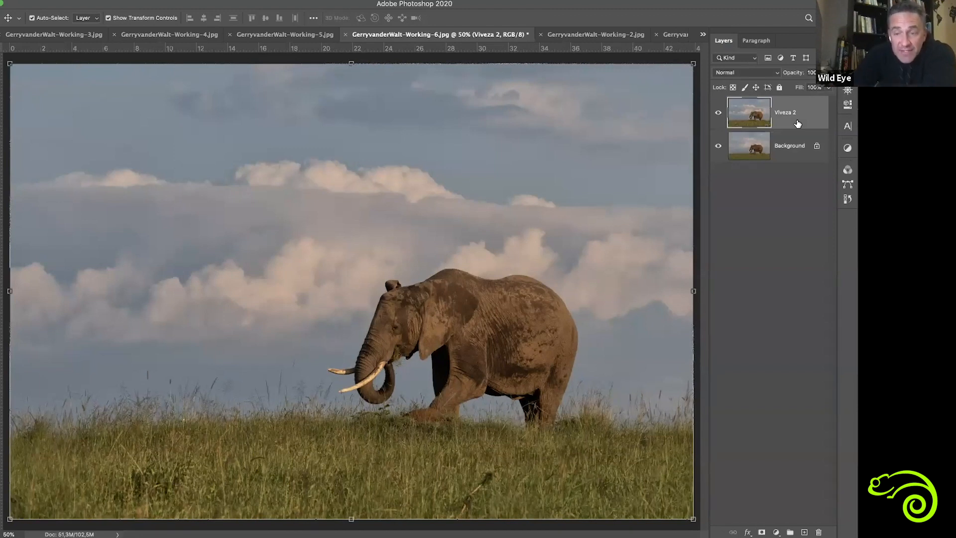
left_click(717, 114)
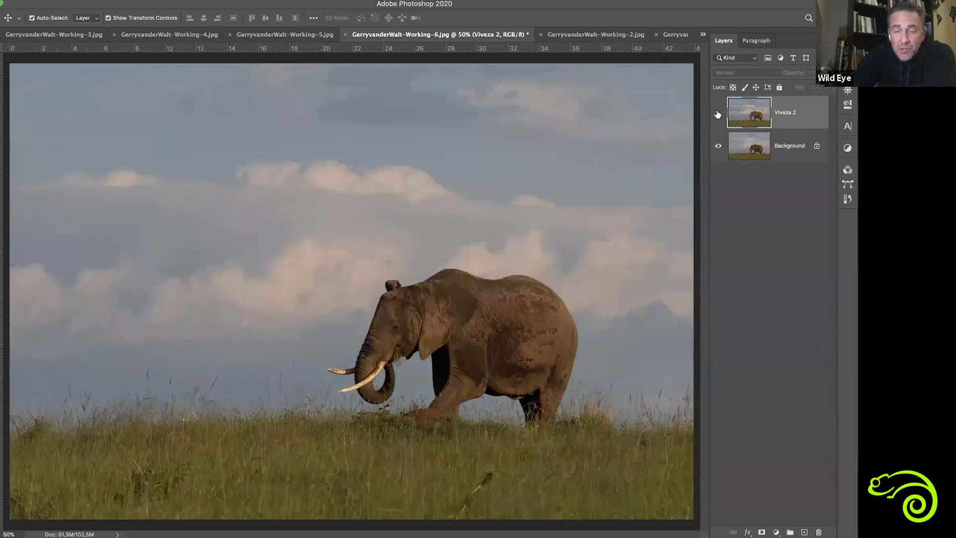
left_click(717, 114)
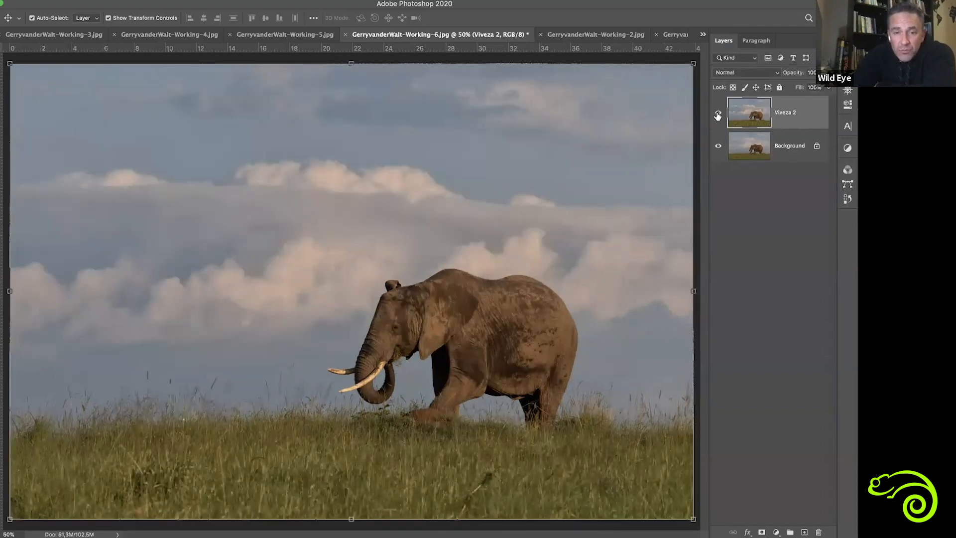
left_click(717, 115)
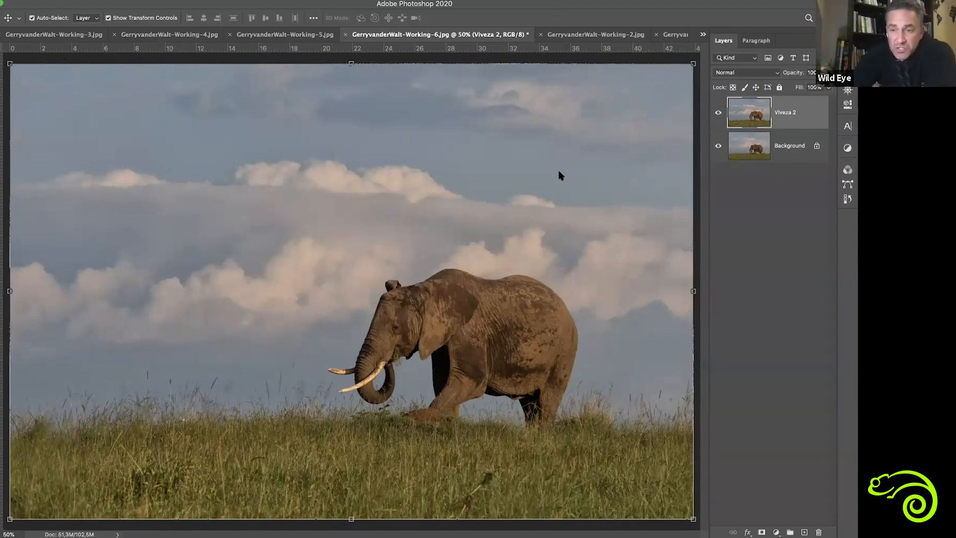
left_click(719, 116)
left_click(718, 116)
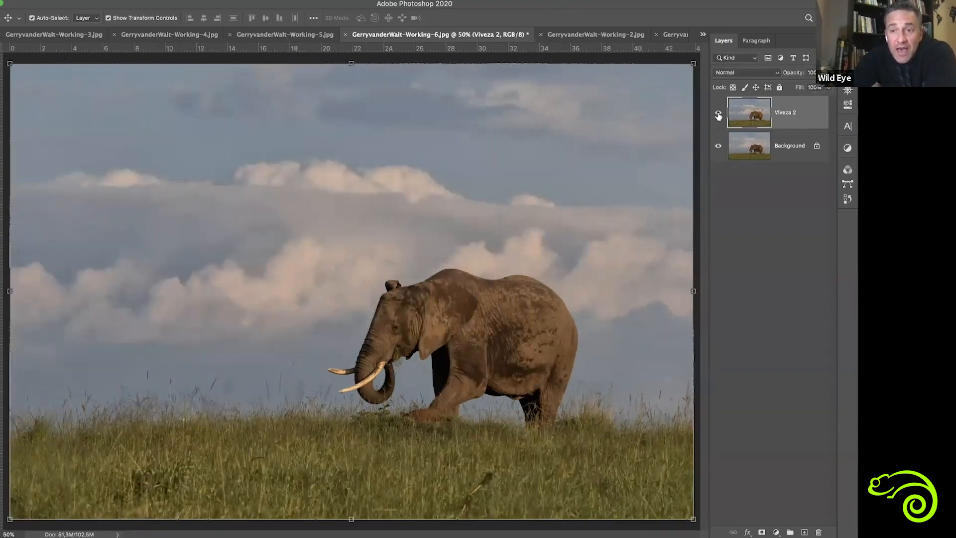
left_click(718, 116)
left_click(718, 116)
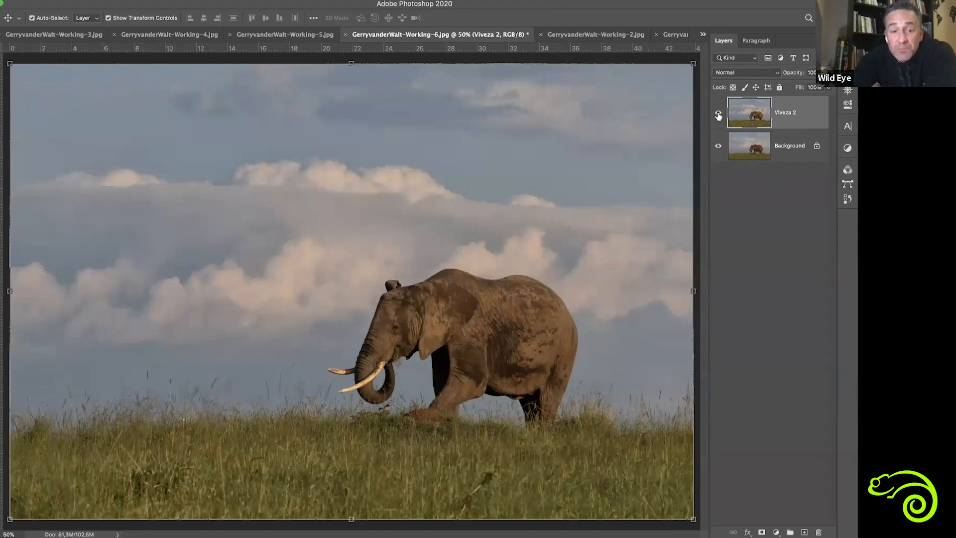
left_click(719, 116)
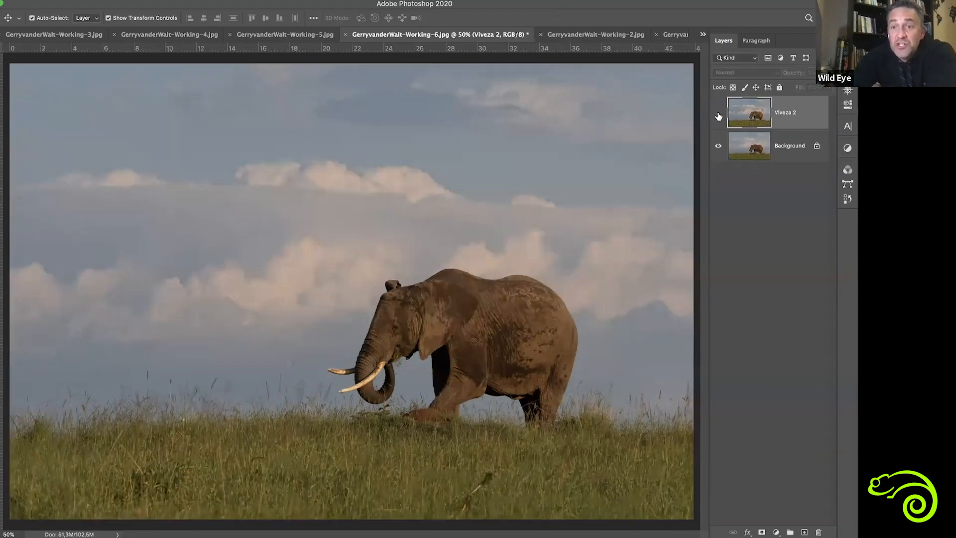
left_click(718, 116)
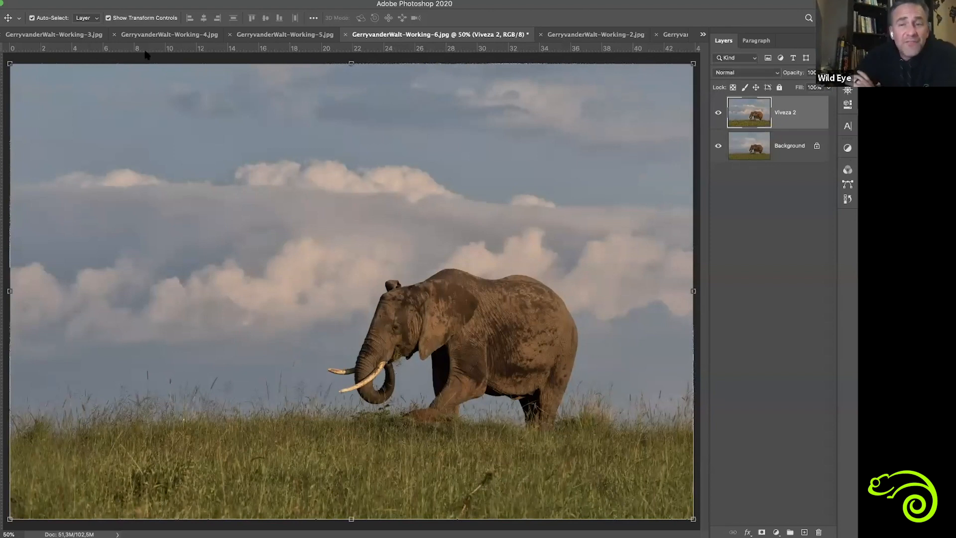
left_click(218, 0)
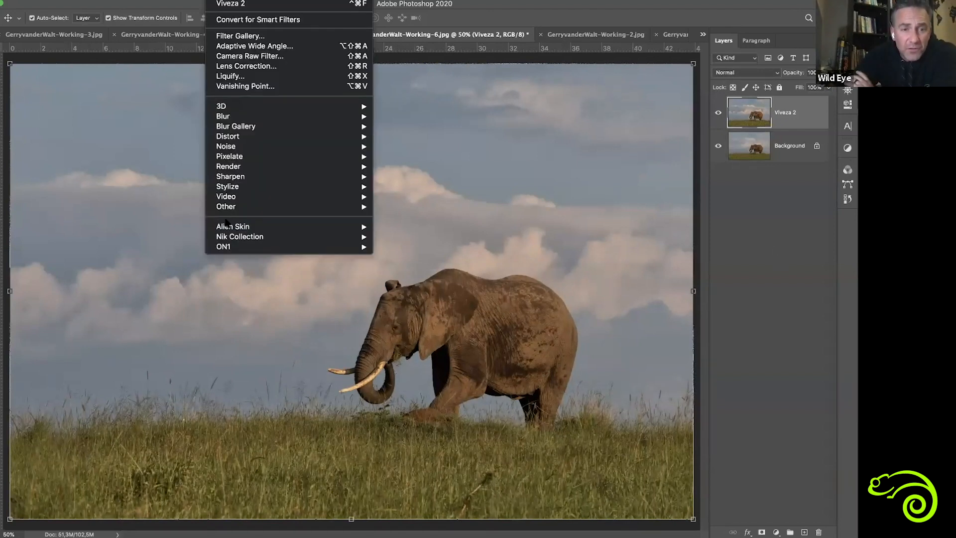
mouse_move(234, 237)
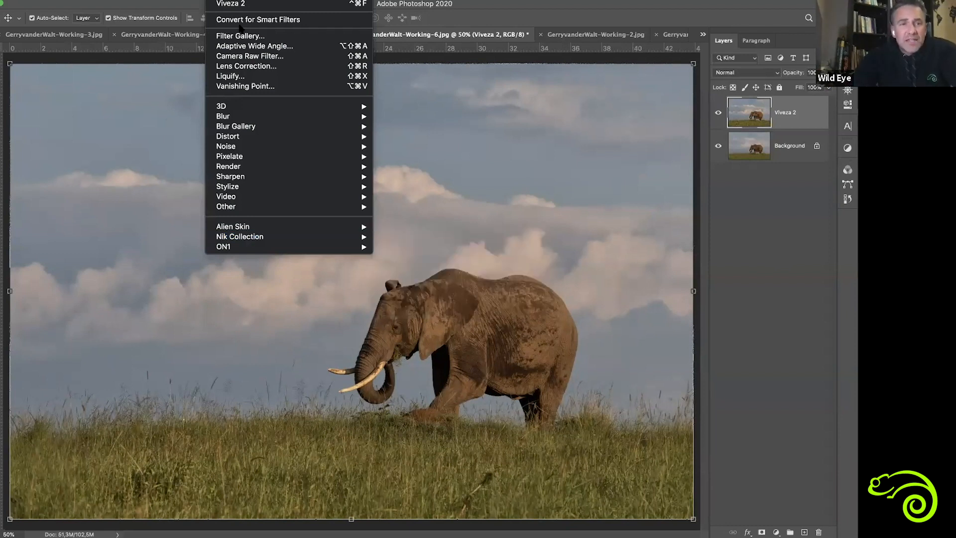
left_click(160, 213)
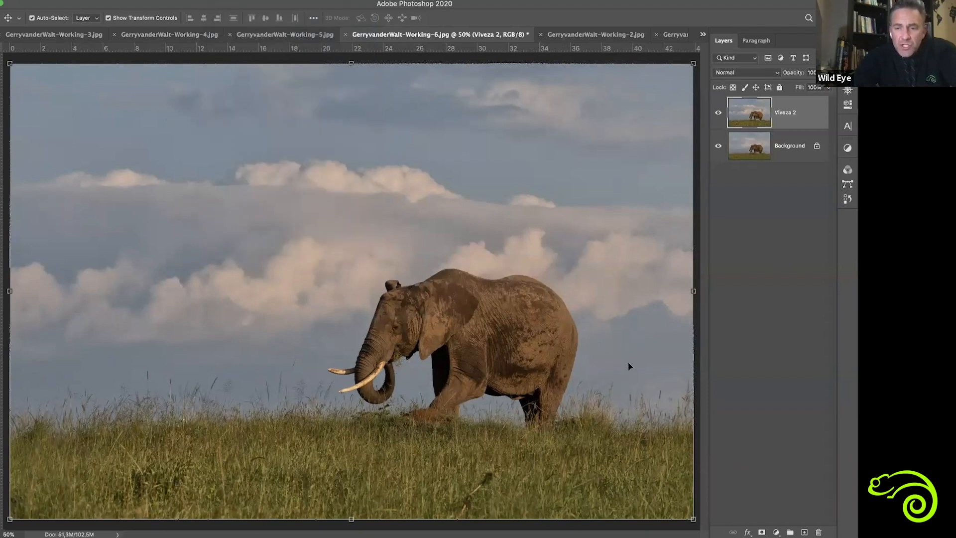
Look through the other open photos, ending on the lioness photo
left_click(50, 34)
left_click(192, 35)
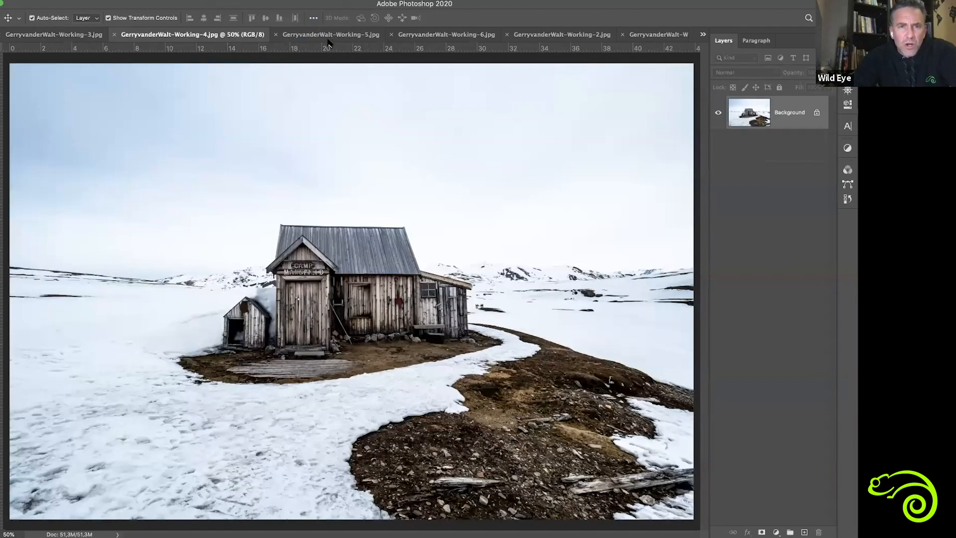
left_click(326, 35)
left_click(457, 35)
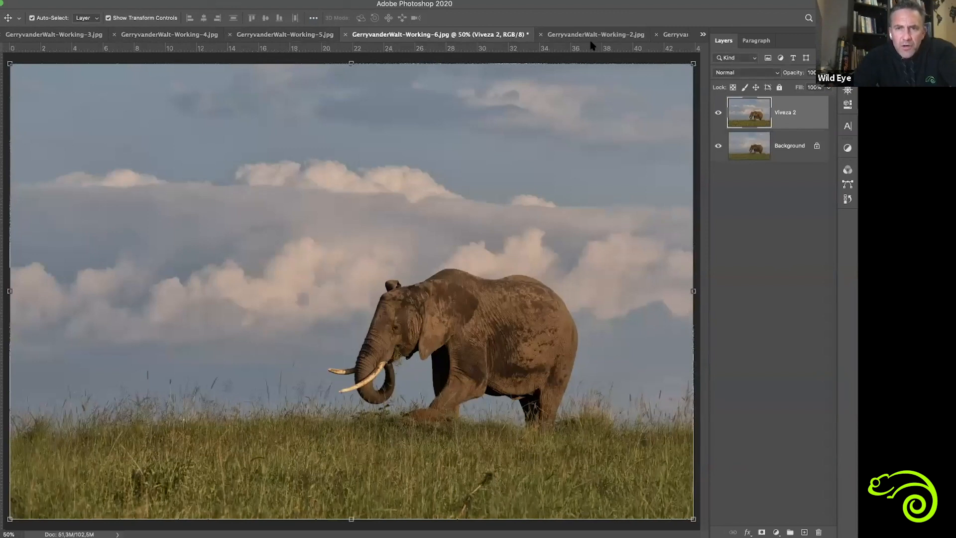
left_click(593, 35)
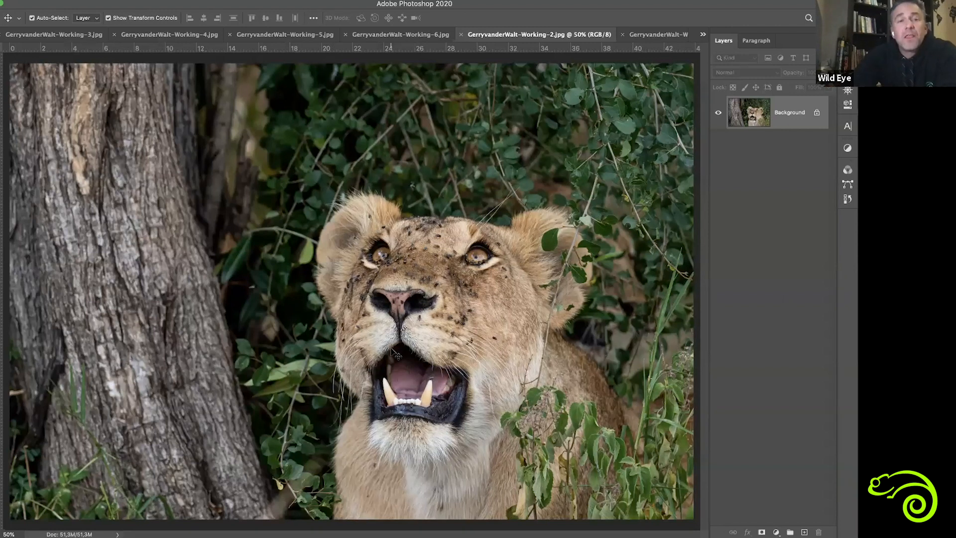
Examine the list of available Nik Collection filters without applying any to the lioness photo
left_click(215, 1)
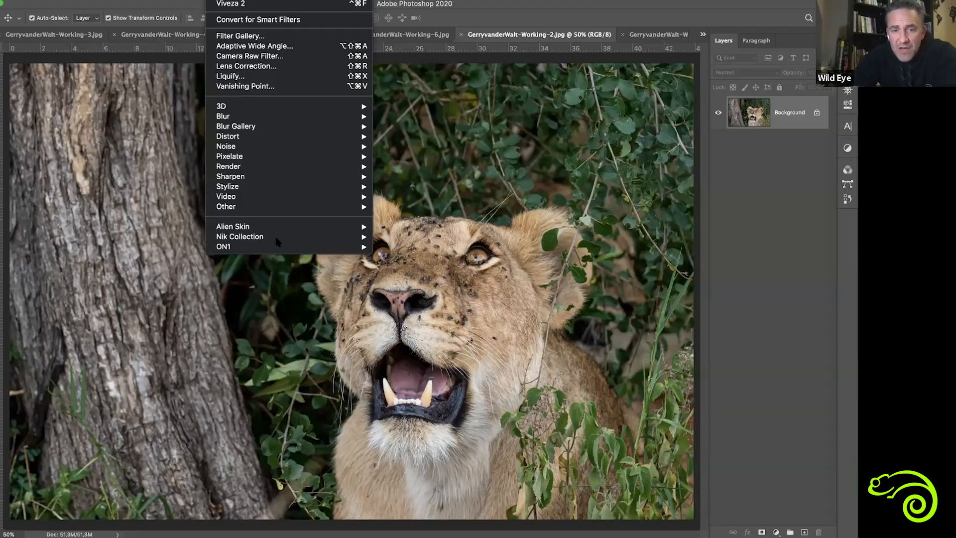
mouse_move(278, 237)
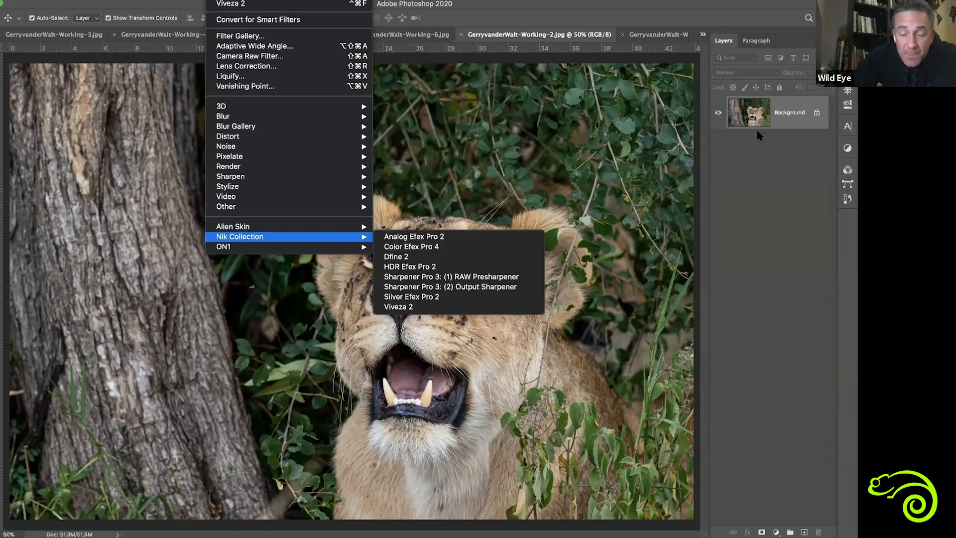
left_click(561, 194)
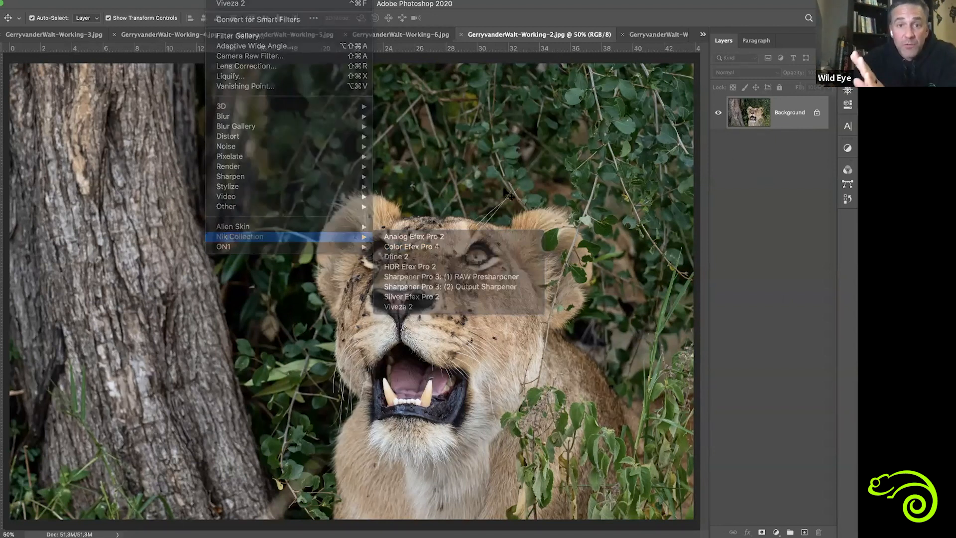
Return to the elephant photo and reduce the Viveza 2 layer's opacity to 79%
left_click(445, 38)
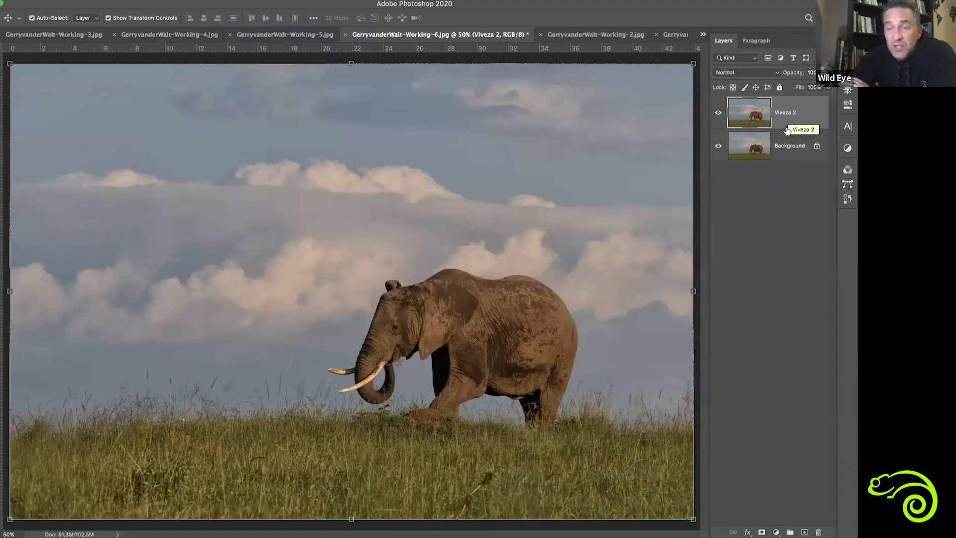
left_click(718, 115)
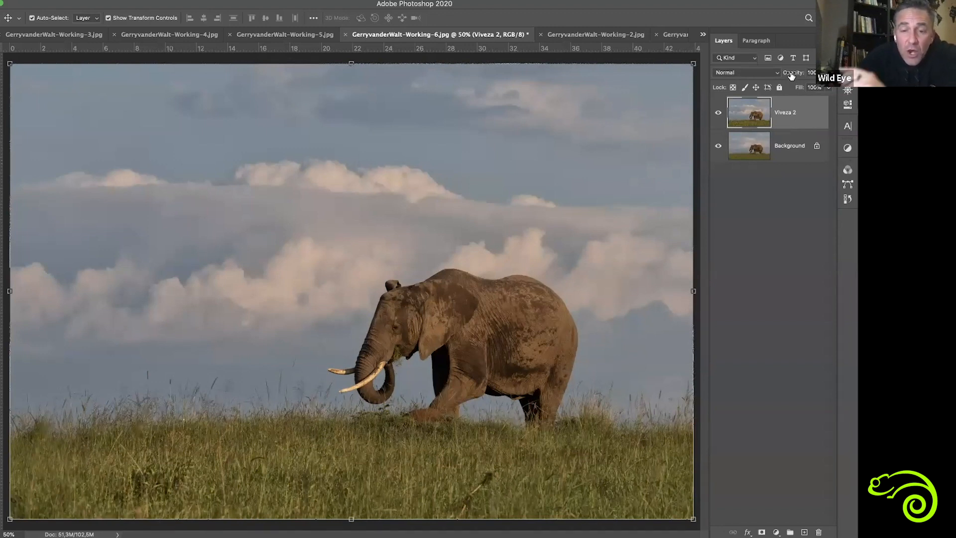
left_click_drag(790, 75, 642, 76)
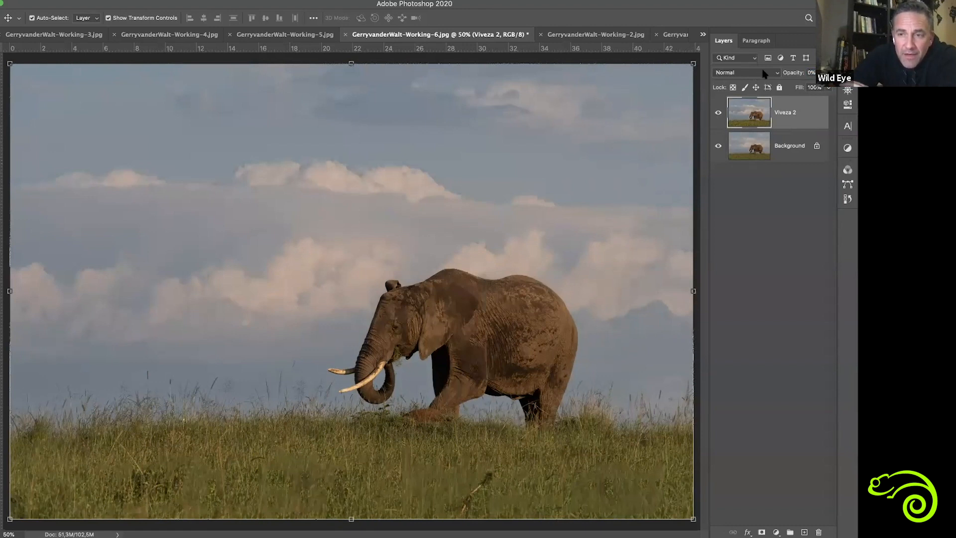
mouse_move(788, 75)
left_mouse_down()
mouse_move(807, 74)
mouse_move(782, 76)
mouse_move(806, 75)
mouse_move(793, 76)
left_mouse_up()
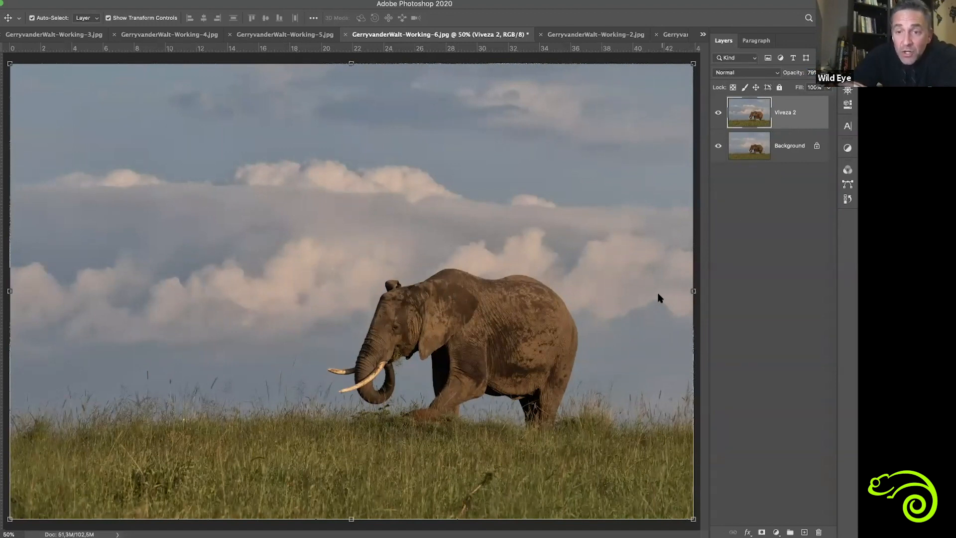
Open the lioness photo in Color Efex Pro 4 and move the split-preview divider to the image's left edge
left_click(561, 36)
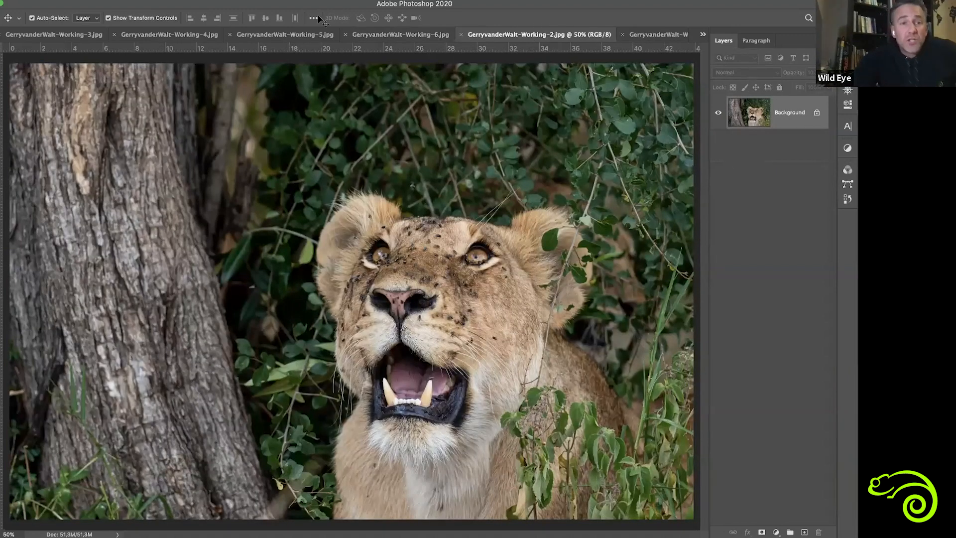
left_click(222, 1)
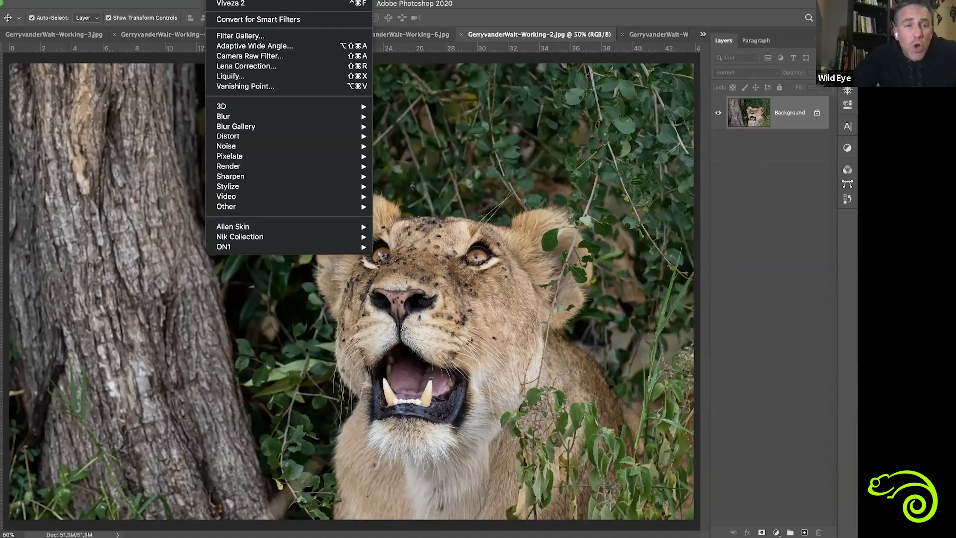
left_click(413, 250)
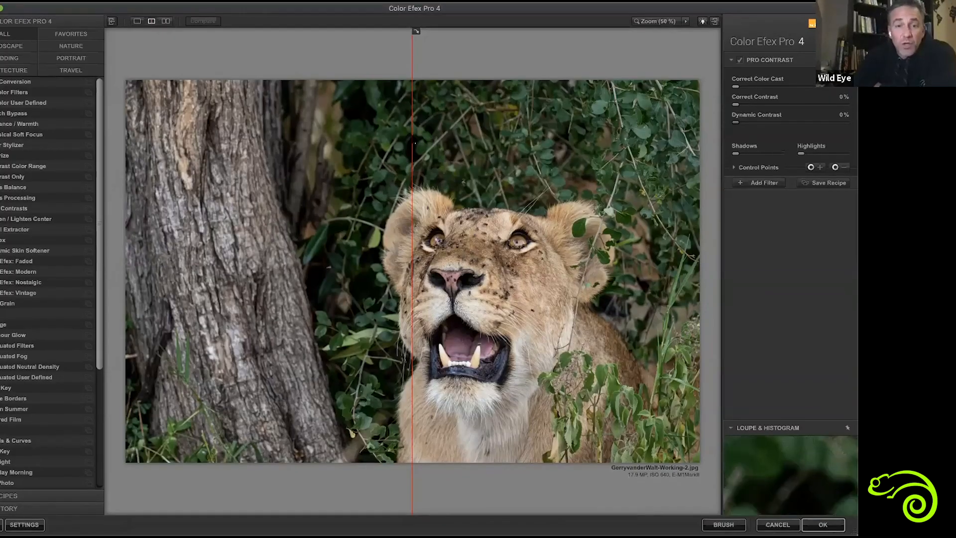
left_click_drag(413, 157, 135, 157)
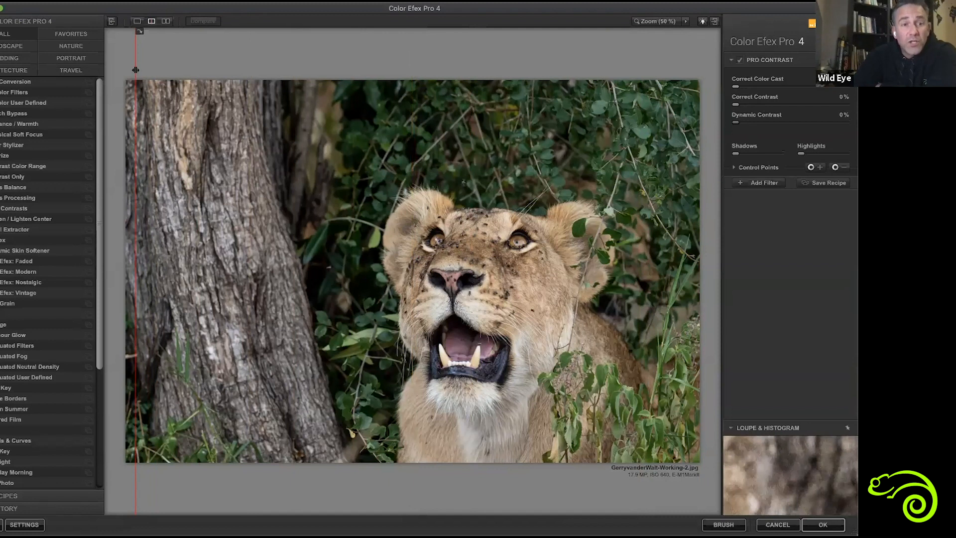
left_click_drag(134, 125, 127, 125)
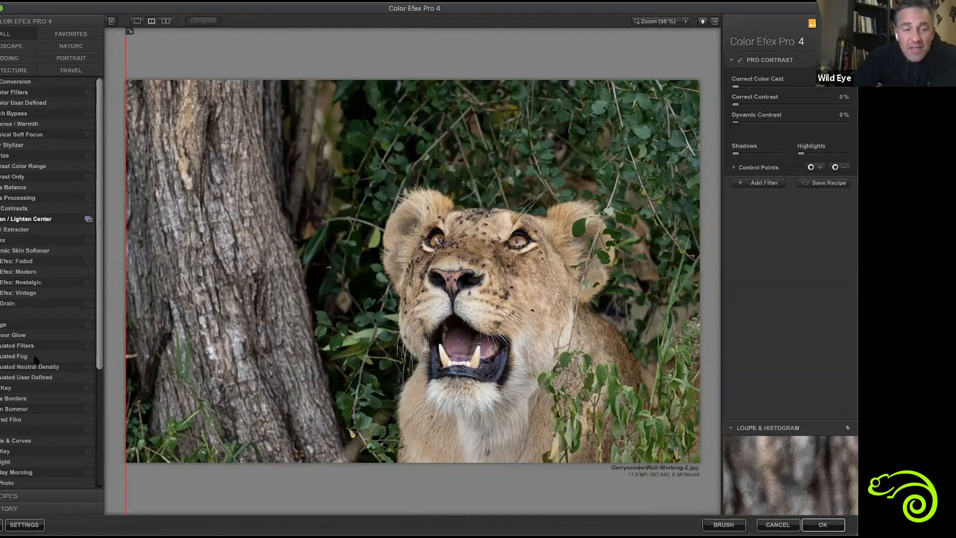
Look through the full filter list and preview filters from B/W Conversion and Bi-Color Filters through to Contrast Only on the lioness photo
scroll(33, 397, "down", 6)
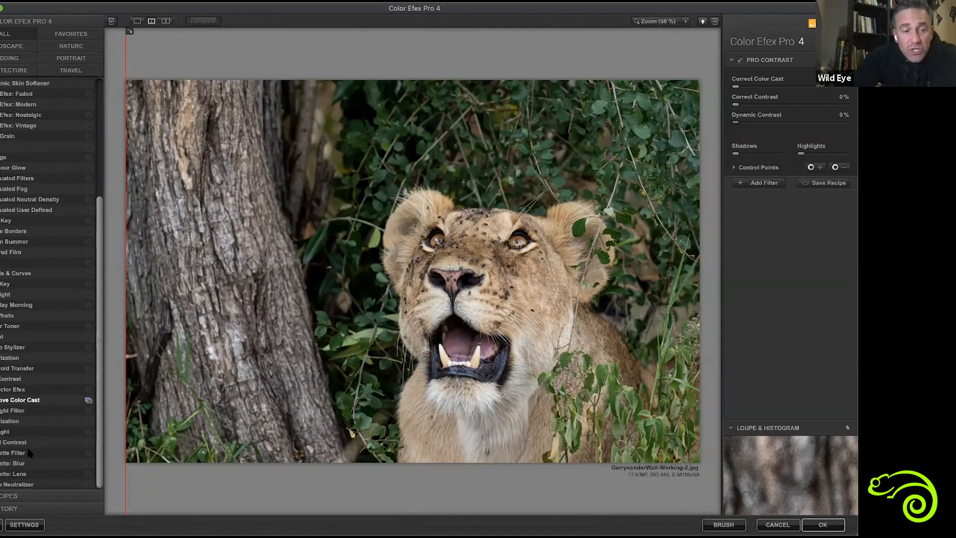
scroll(29, 452, "up", 1)
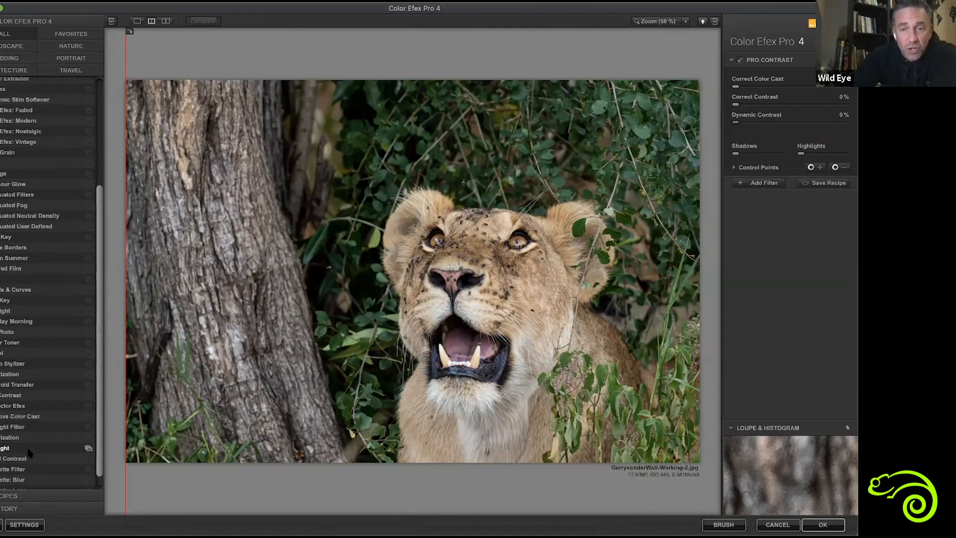
scroll(29, 452, "up", 6)
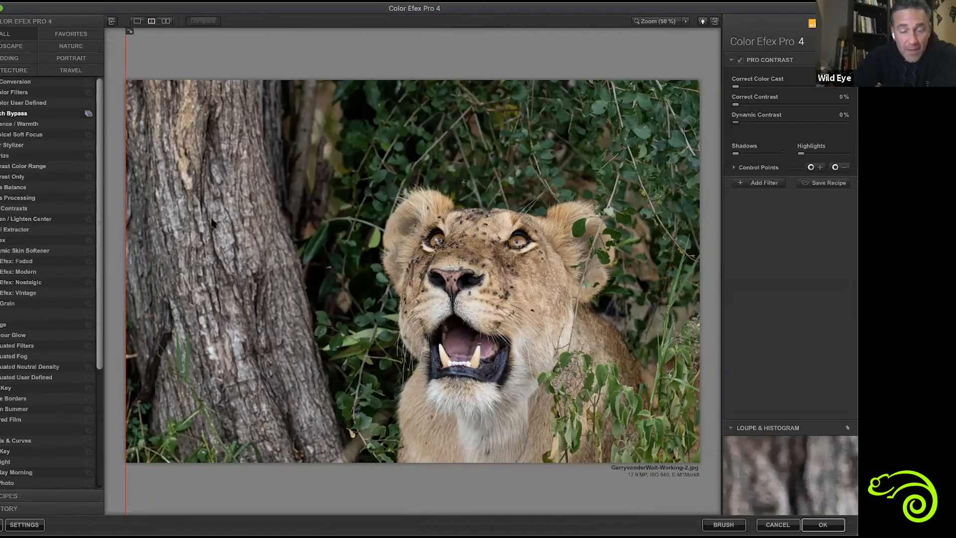
left_click(15, 82)
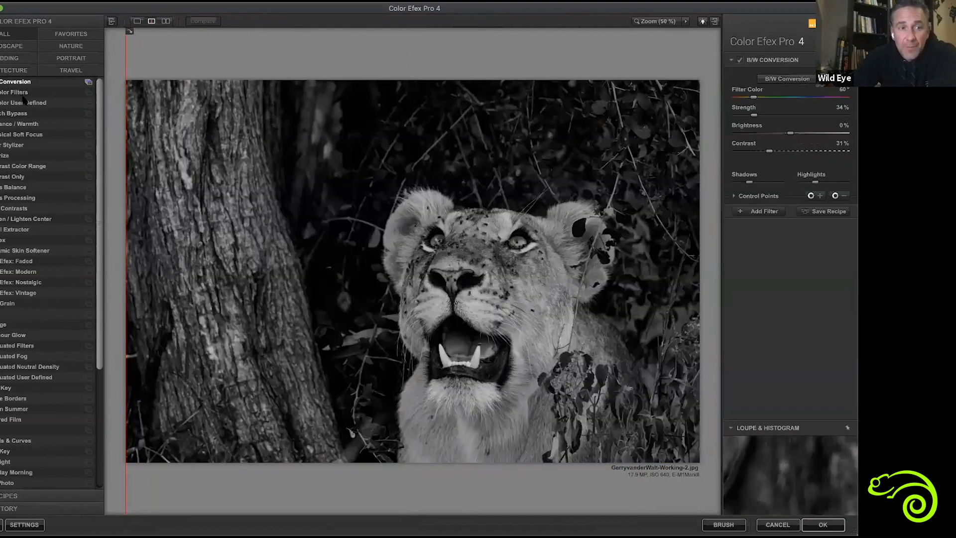
left_click(23, 93)
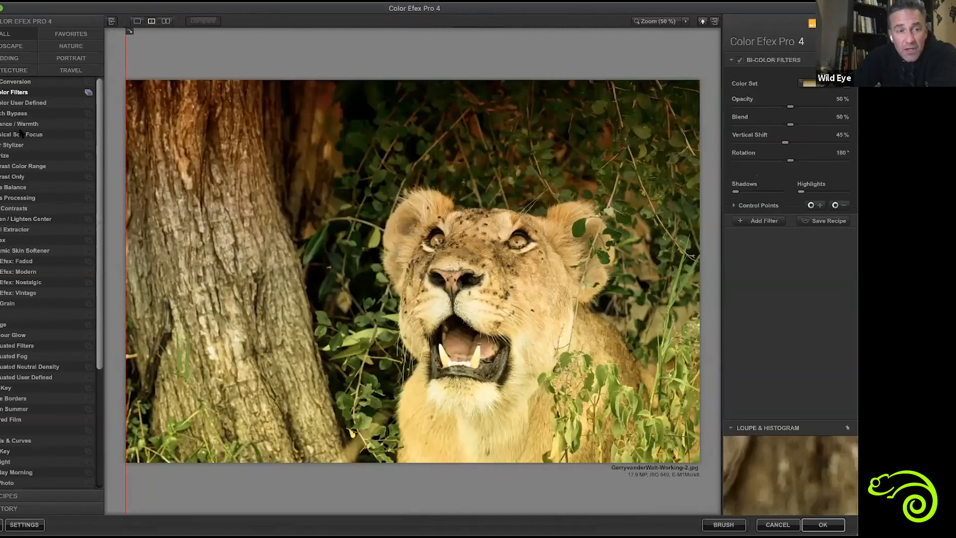
key("Down")
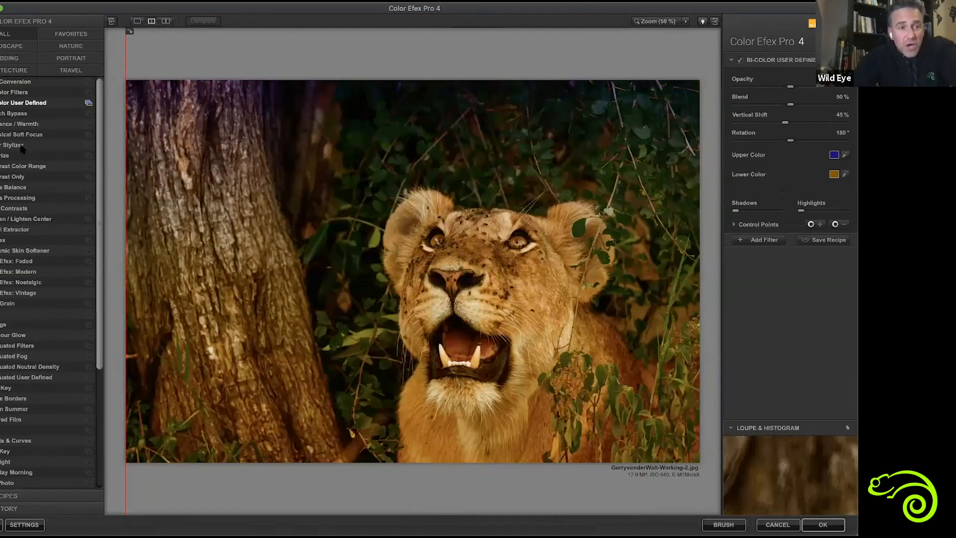
key("Down")
key("Down")
key("Down")
key("Down")
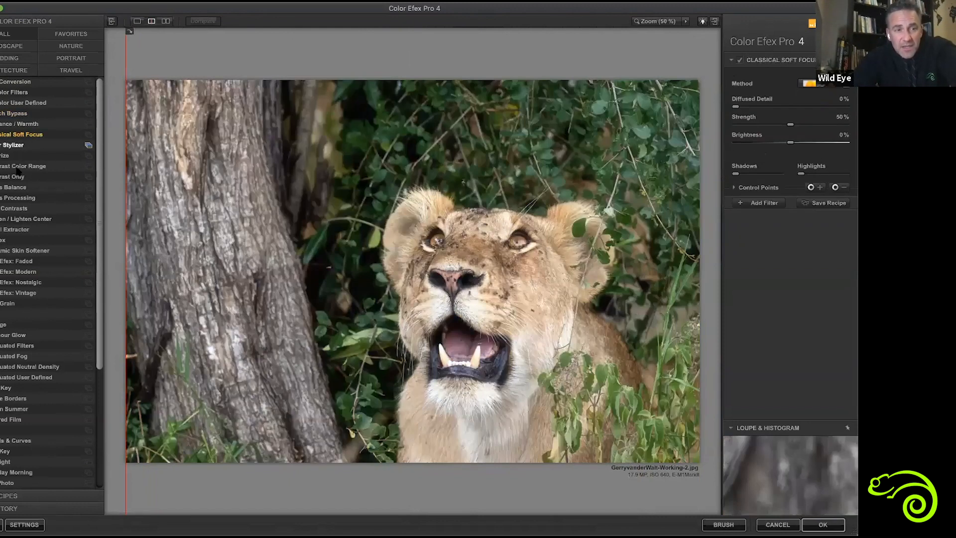
key("Down")
key("Down")
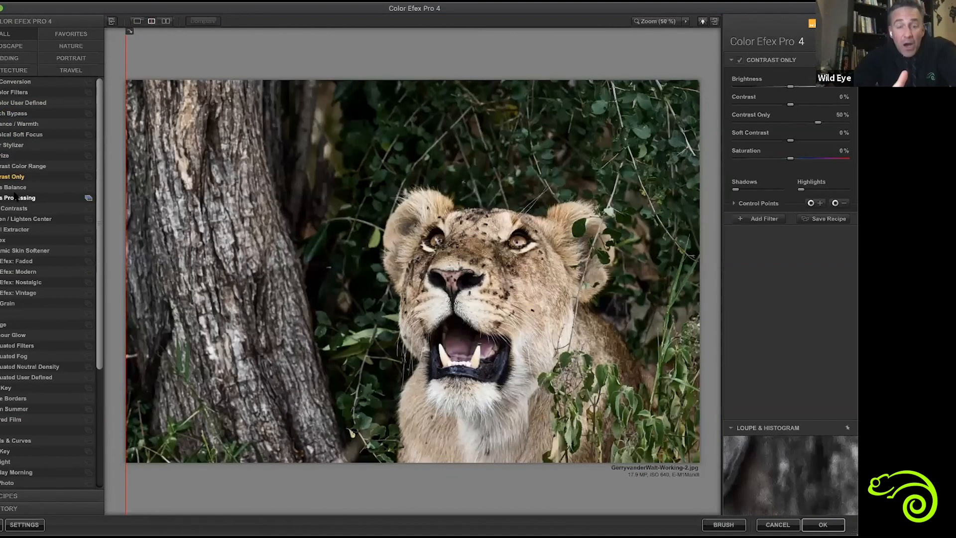
Preview Cross Processing, Dark Contrasts, Detail Extractor, Infrared Film and Levels & Curves on the lioness photo
left_click(14, 197)
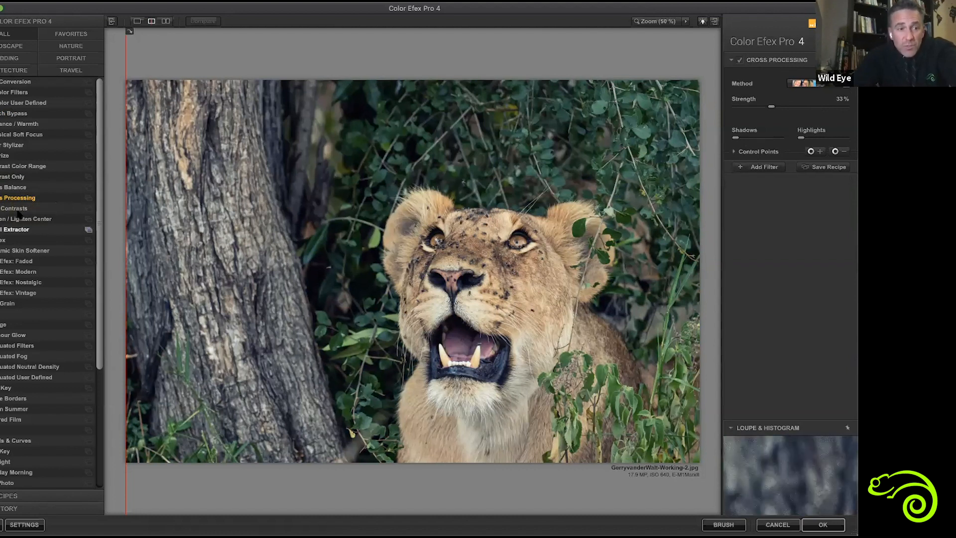
left_click(15, 210)
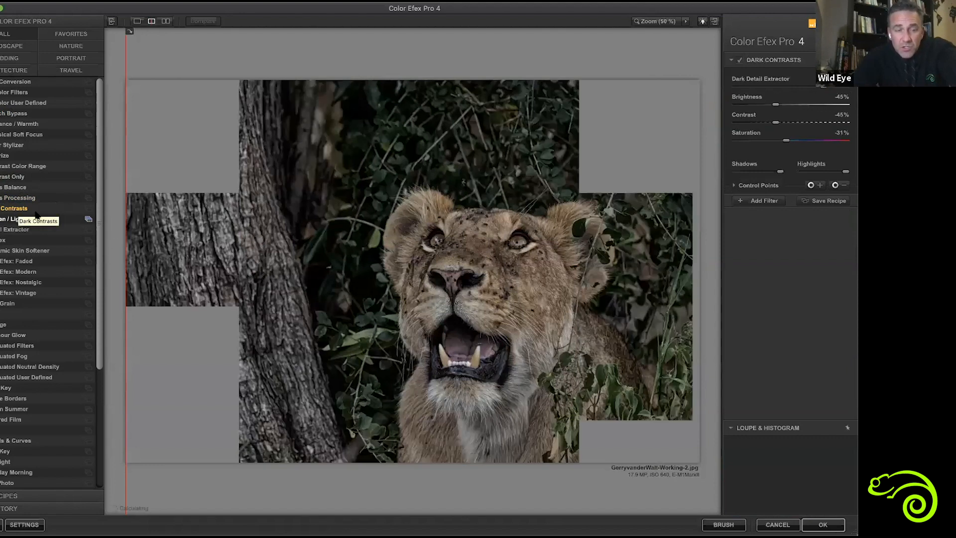
left_click(18, 230)
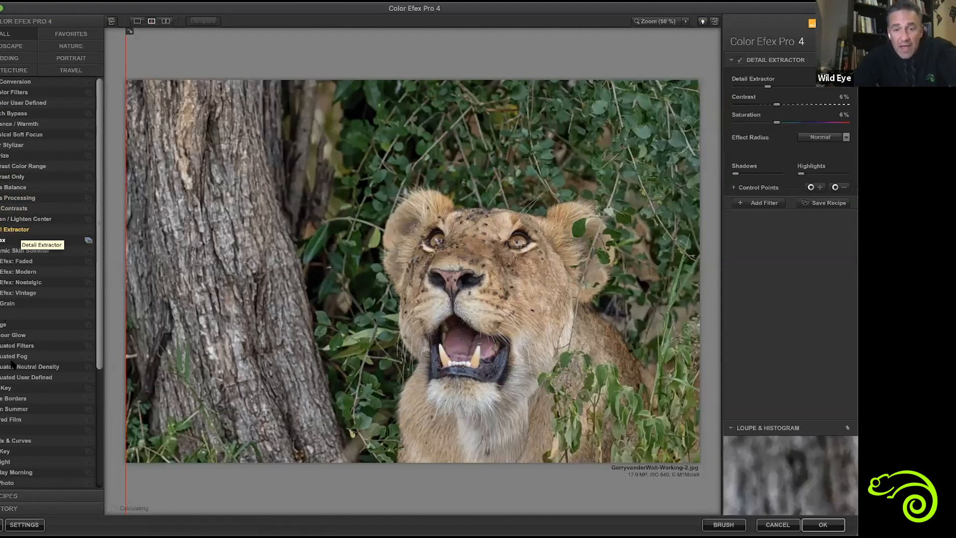
left_click(13, 377)
left_click(15, 419)
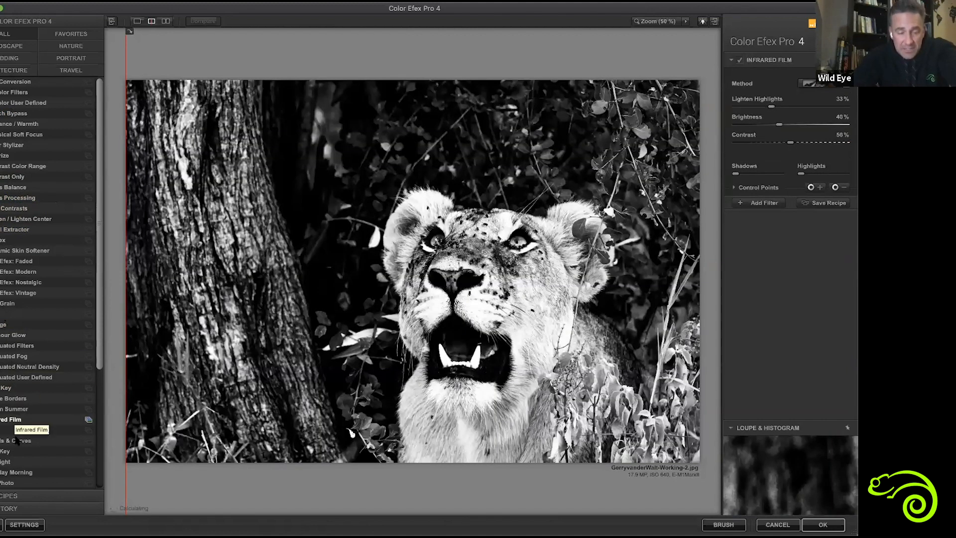
left_click(17, 441)
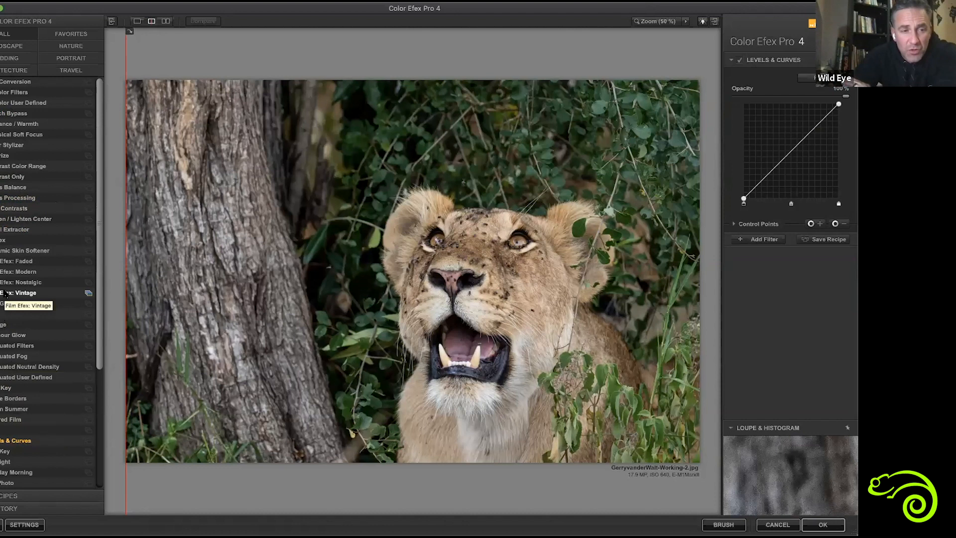
Limit the filter list to the favorites and apply the Pro Contrast filter to the lioness photo
left_click(15, 59)
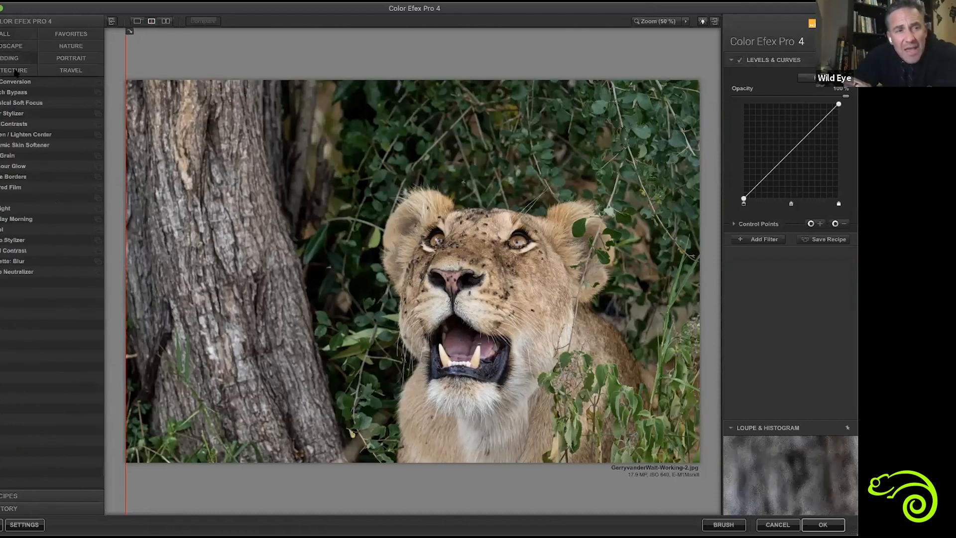
left_click(73, 37)
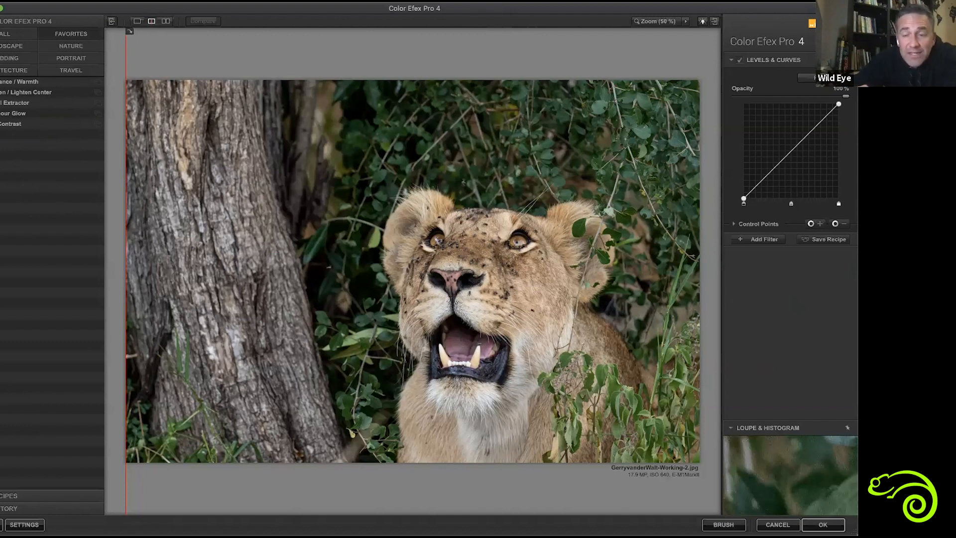
left_click(3, 127)
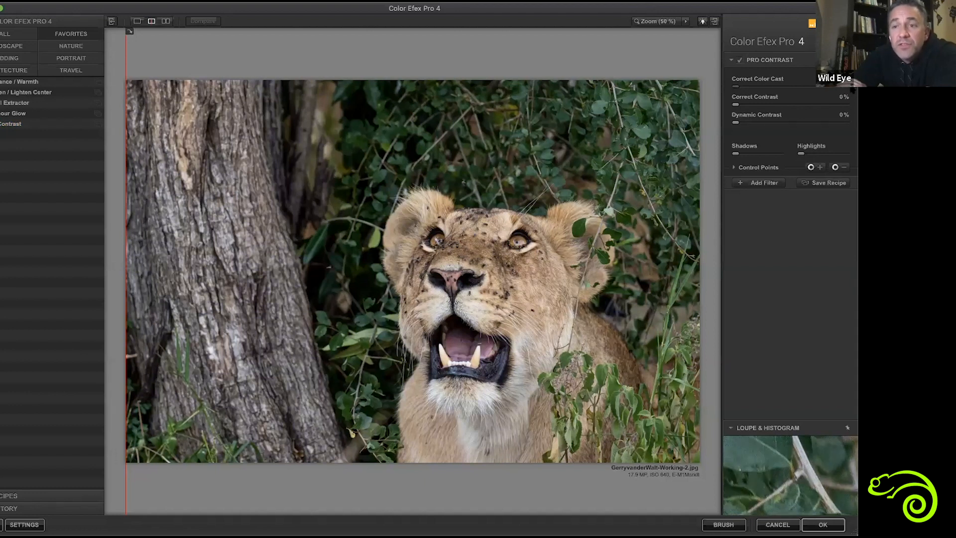
Raise Pro Contrast's Correct Color Cast, and set Correct Contrast to 12% and Dynamic Contrast to 25%
left_click_drag(851, 88, 749, 87)
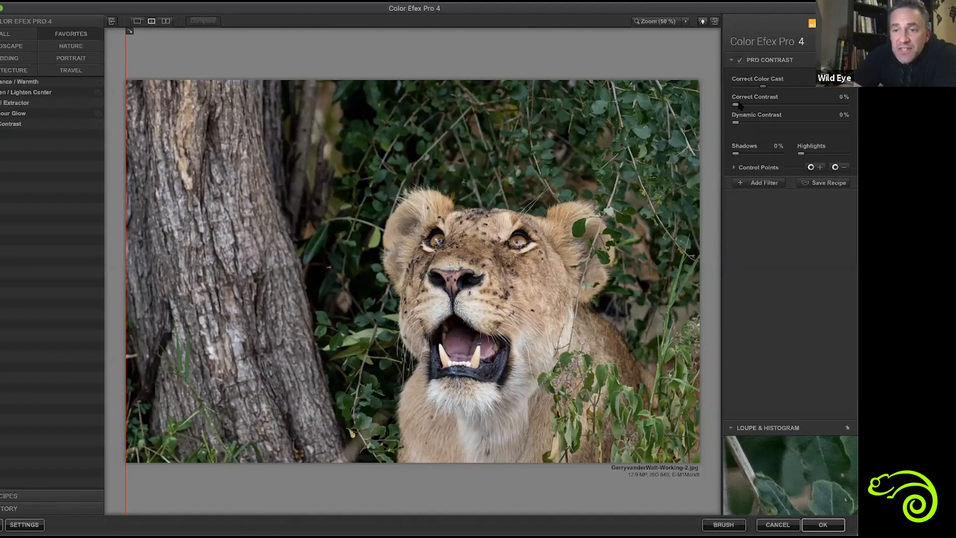
left_click_drag(736, 105, 709, 106)
left_click(734, 122)
left_click_drag(822, 132, 710, 127)
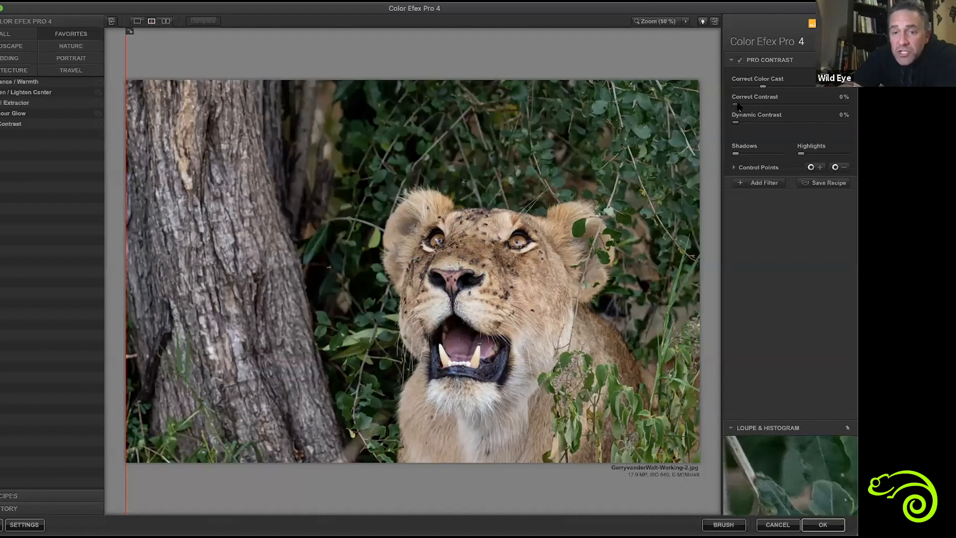
left_click_drag(749, 107, 758, 127)
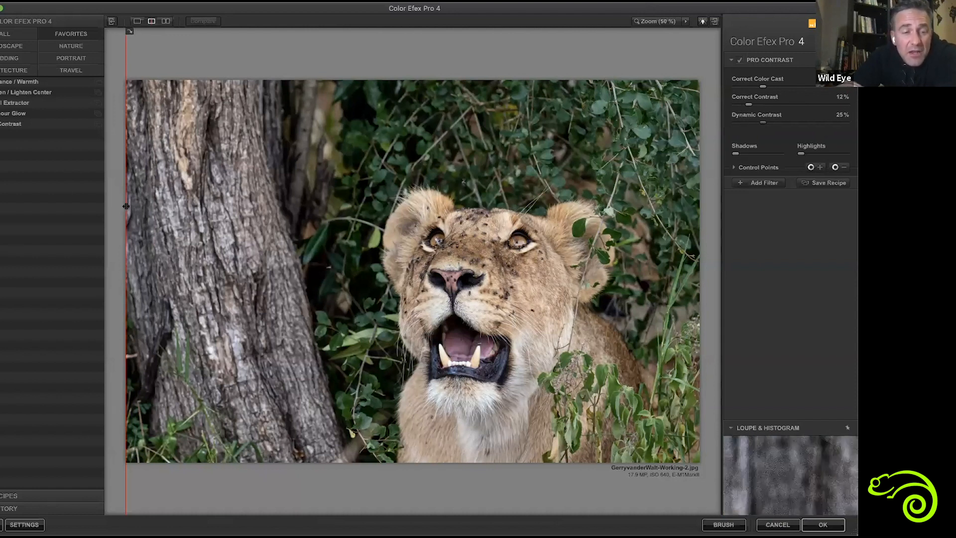
Compare the lioness photo before and after Pro Contrast by sweeping the split-preview divider across the image
left_click_drag(382, 241, 486, 260)
left_click_drag(347, 279, 256, 296)
left_click_drag(609, 274, 271, 306)
left_click_drag(528, 309, 238, 298)
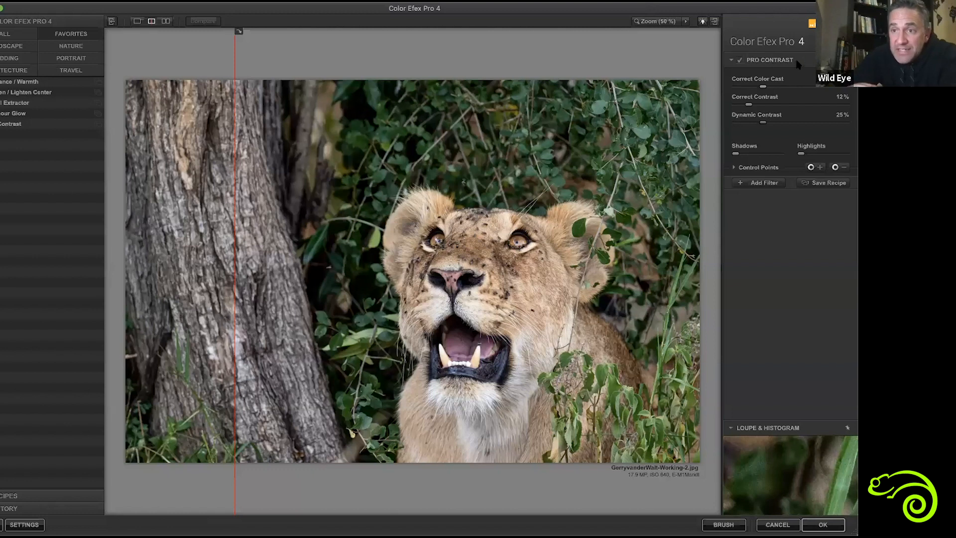
Stack a Darken / Lighten Center filter on top of Pro Contrast and set its shape to 2
left_click(766, 184)
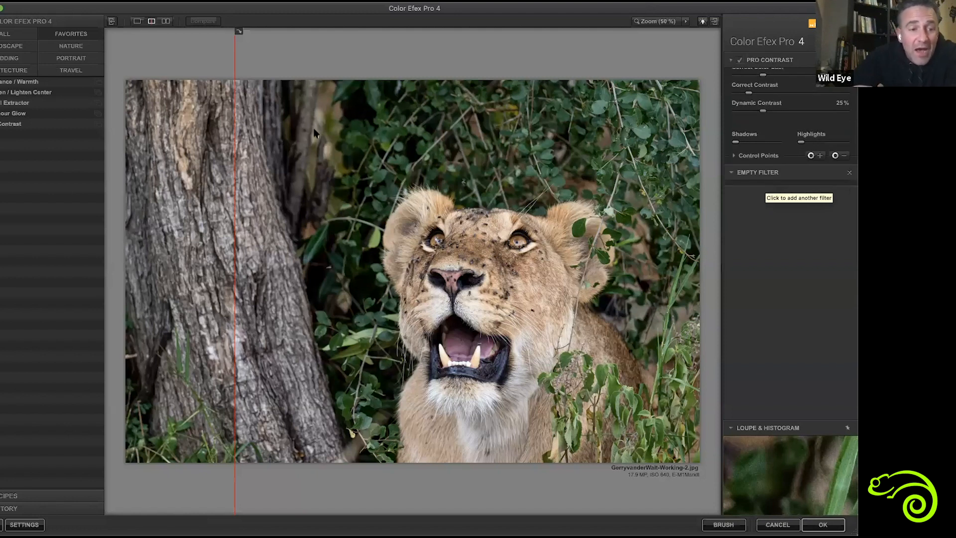
left_click(6, 94)
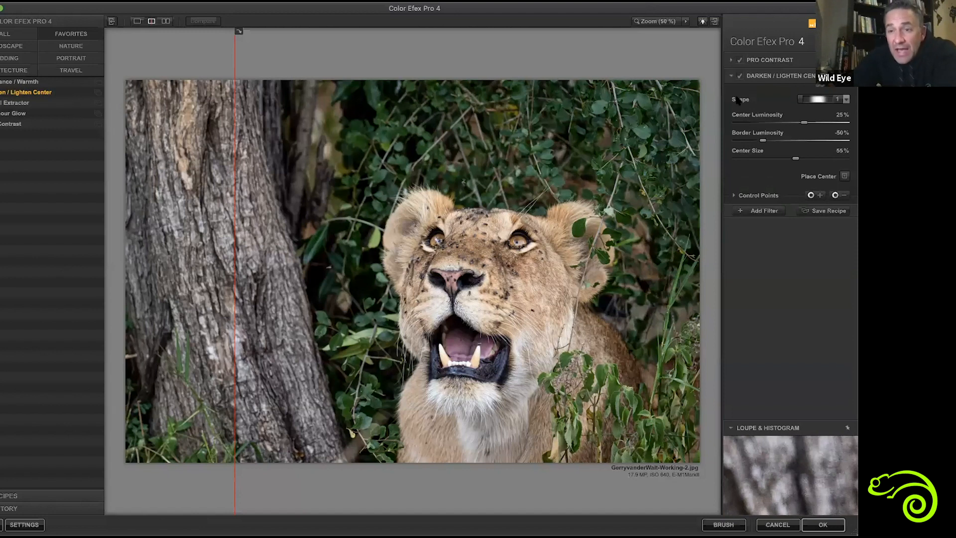
left_click(836, 101)
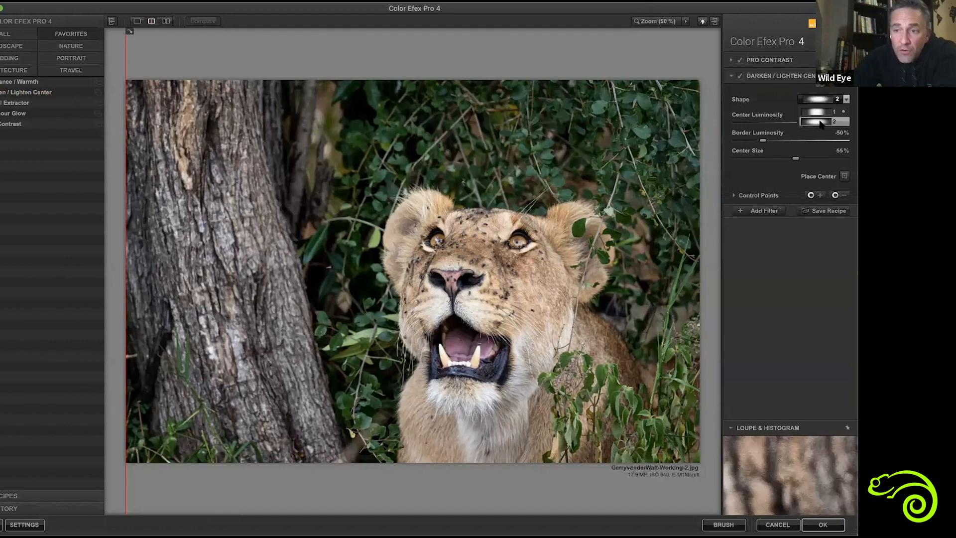
left_click(812, 122)
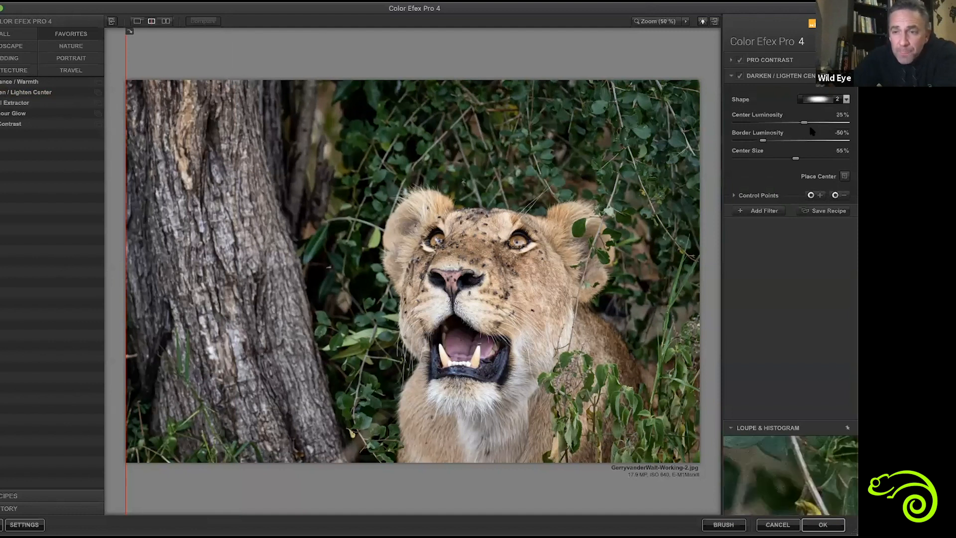
Set the Darken / Lighten Center filter's Center Size to 45% and place its center on the lioness's face
left_click_drag(796, 159, 744, 161)
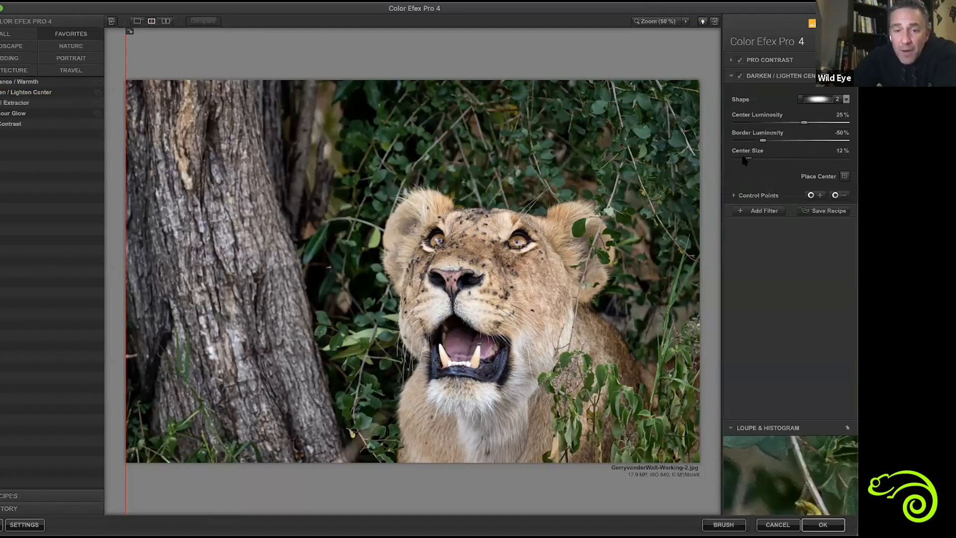
left_click(763, 159)
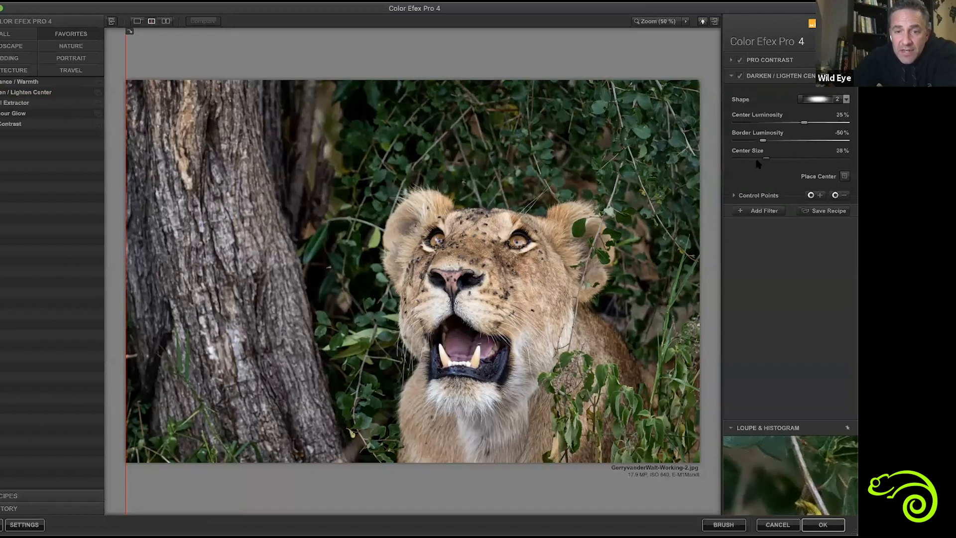
left_click(792, 159)
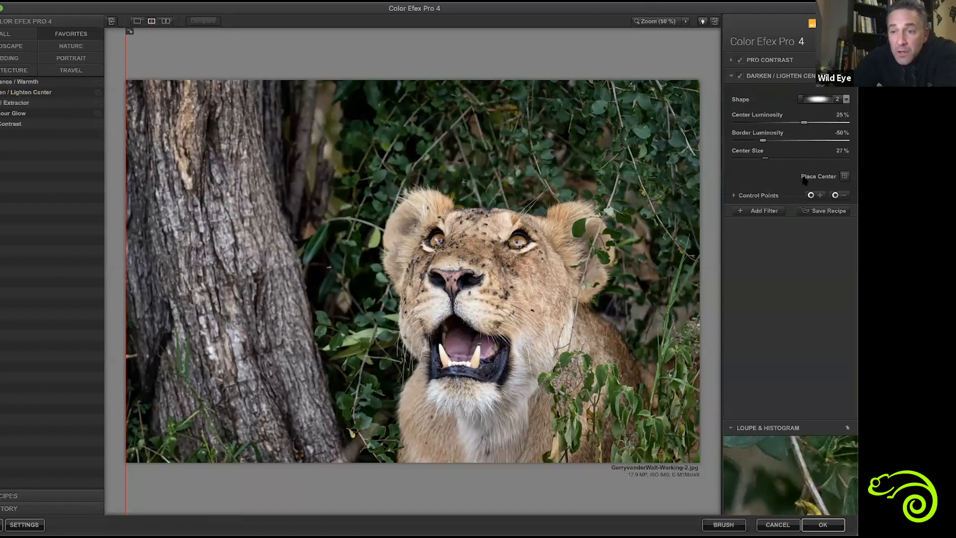
left_click(844, 176)
left_click(470, 280)
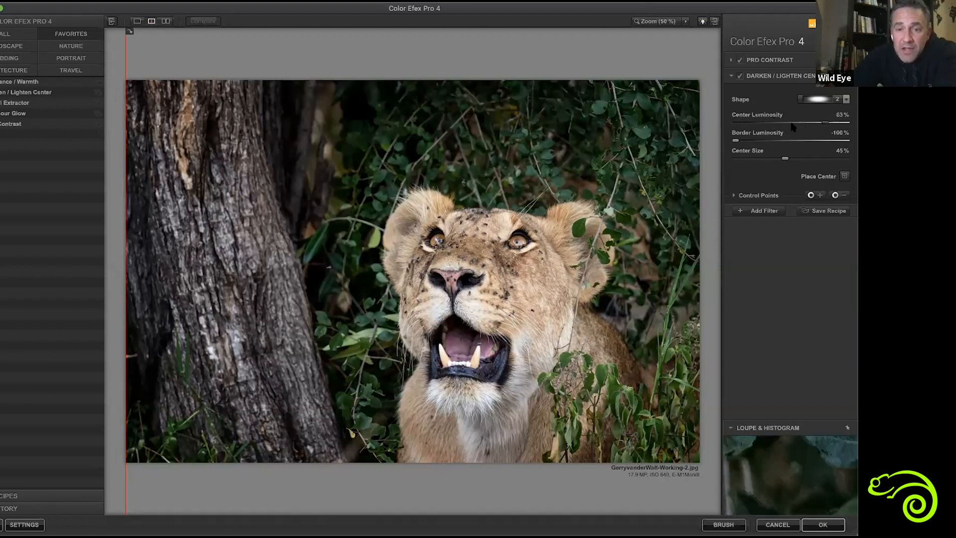
Set the Darken / Lighten Center filter's Center Luminosity to 34% and Border Luminosity to -85%
left_click(806, 123)
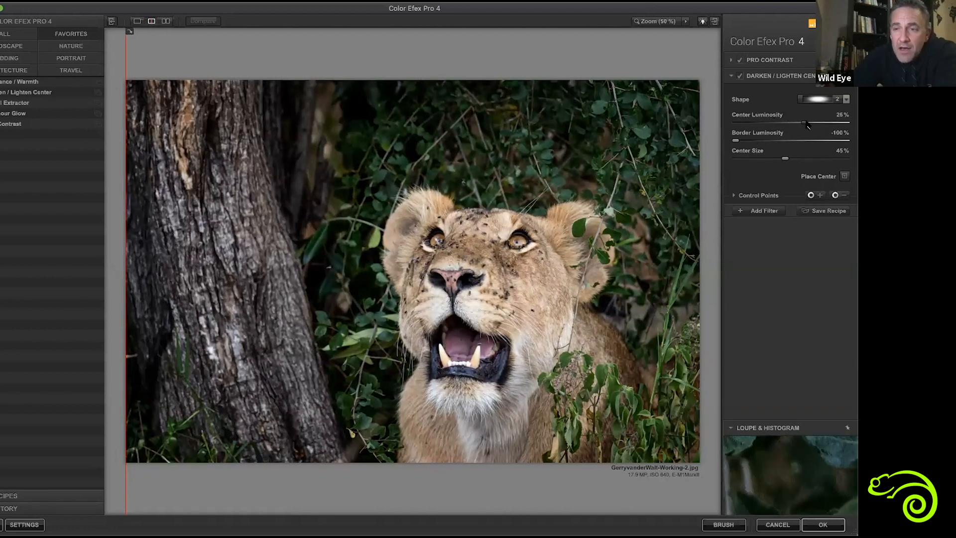
left_click_drag(810, 126, 812, 126)
left_click_drag(736, 141, 745, 143)
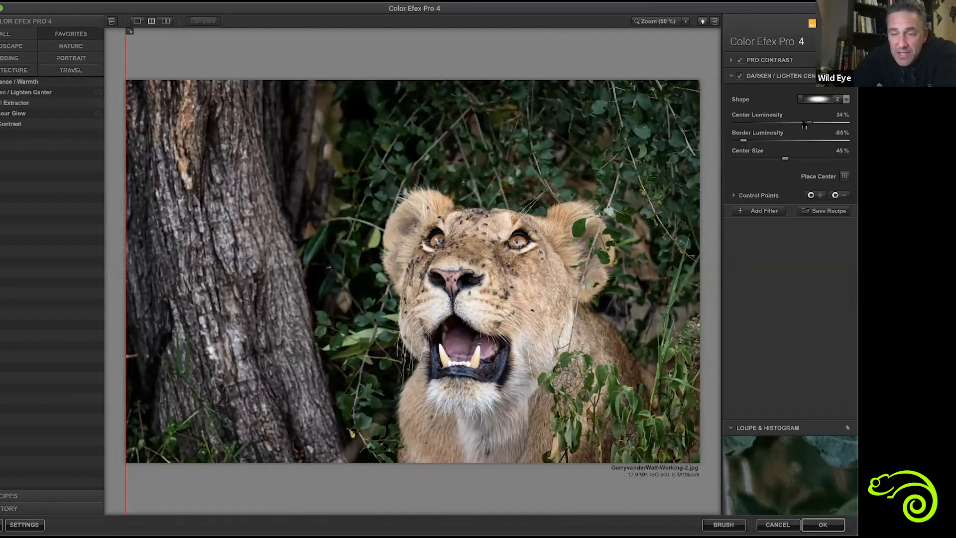
Lower the Darken / Lighten Center filter's Center Luminosity to 25% and compare before and after across the lioness photo
left_click_drag(804, 126, 802, 126)
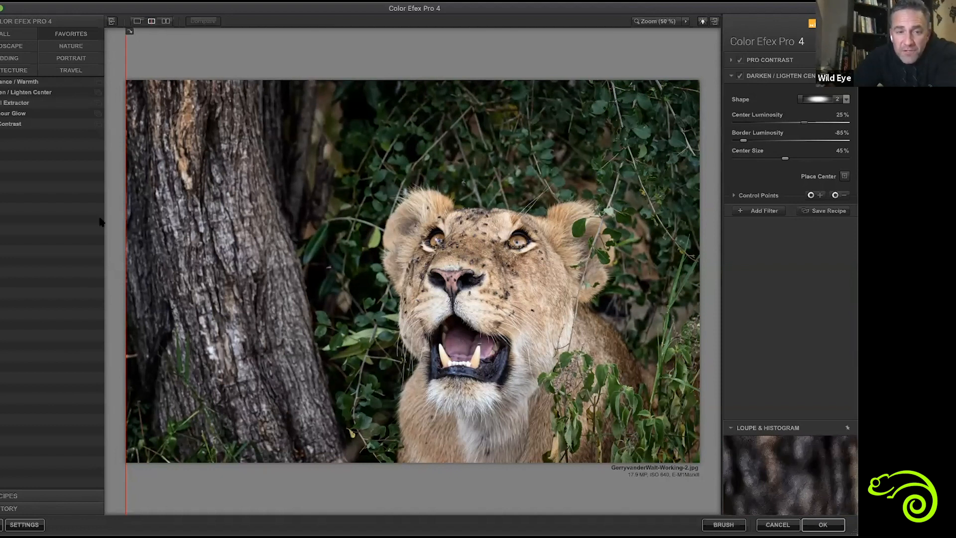
left_click_drag(125, 222, 643, 221)
left_click_drag(518, 210, 368, 224)
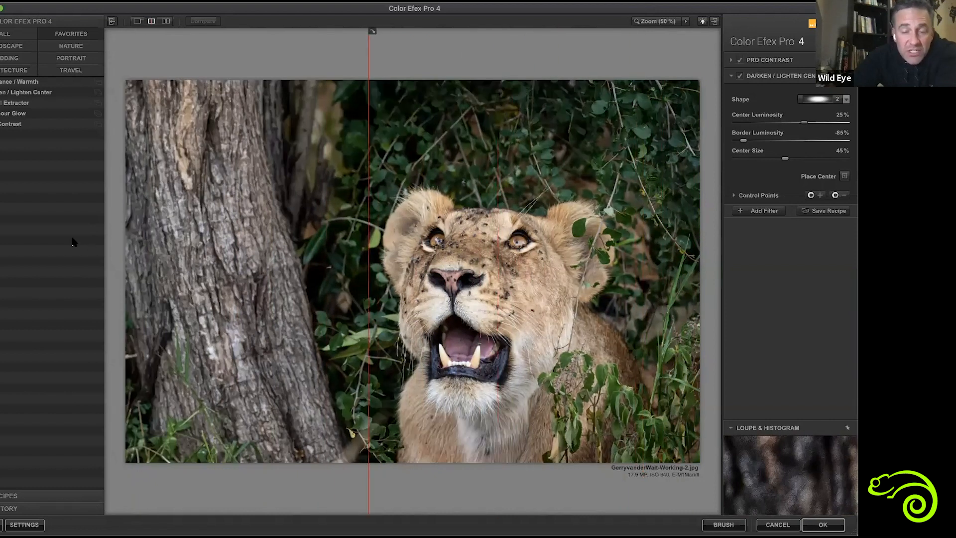
left_click_drag(231, 227, 126, 226)
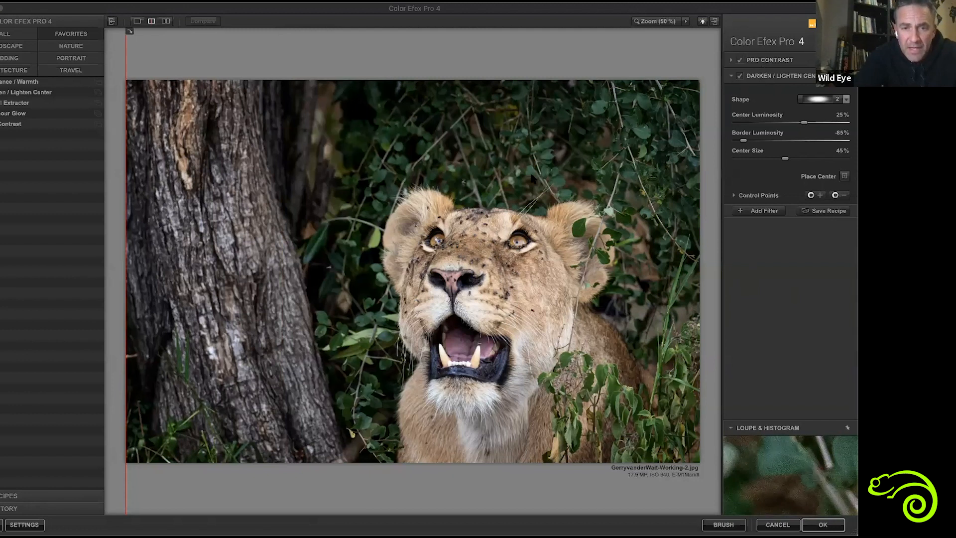
Look through the custom recipes and the complete list of available filters
left_click(20, 495)
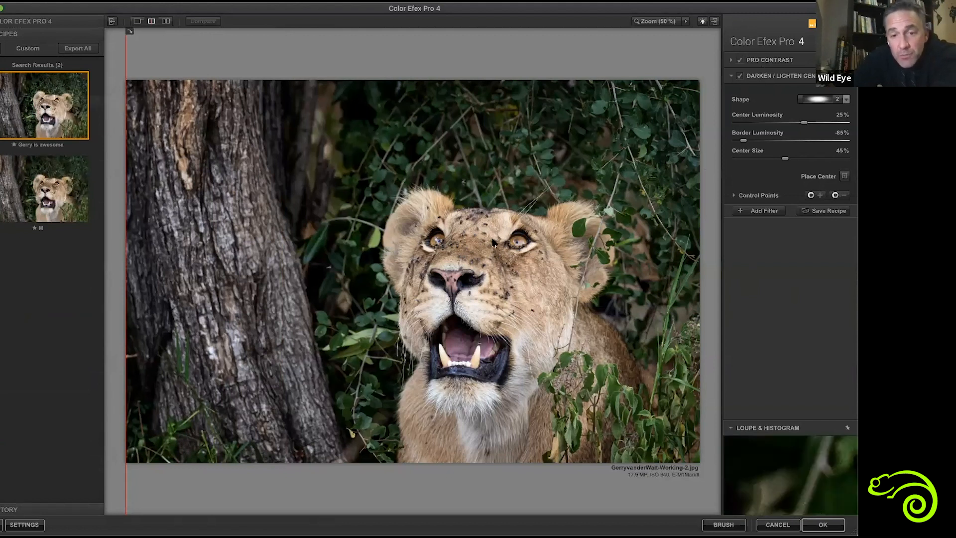
left_click(29, 49)
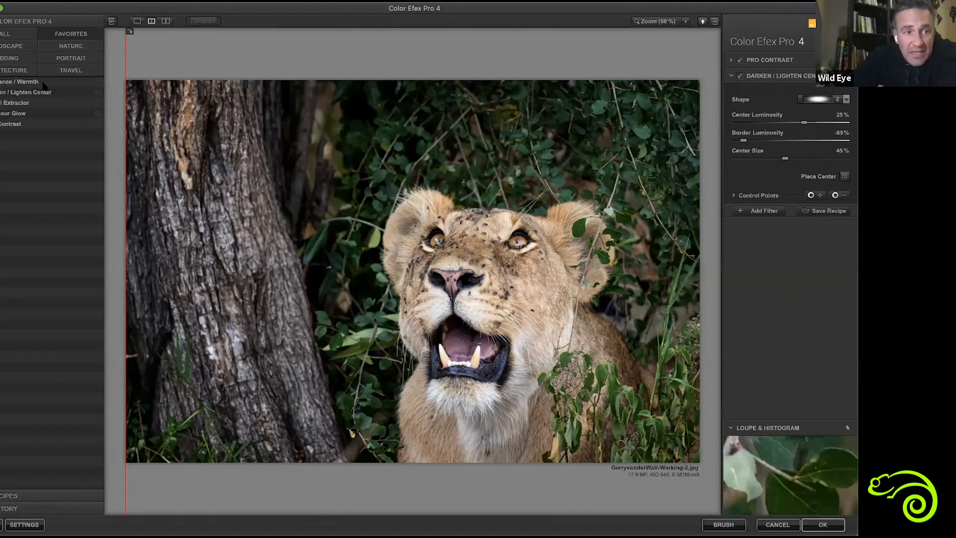
left_click(6, 34)
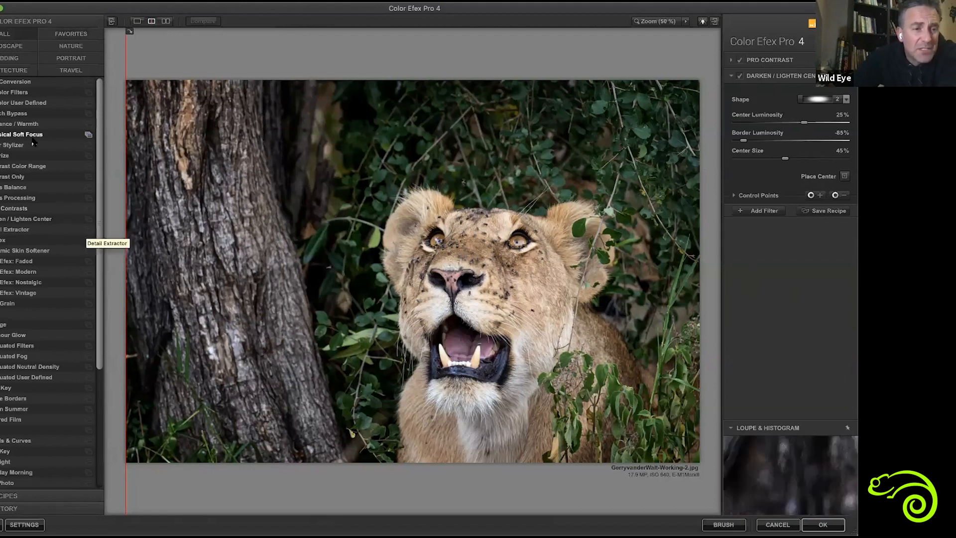
scroll(32, 143, "down", 5)
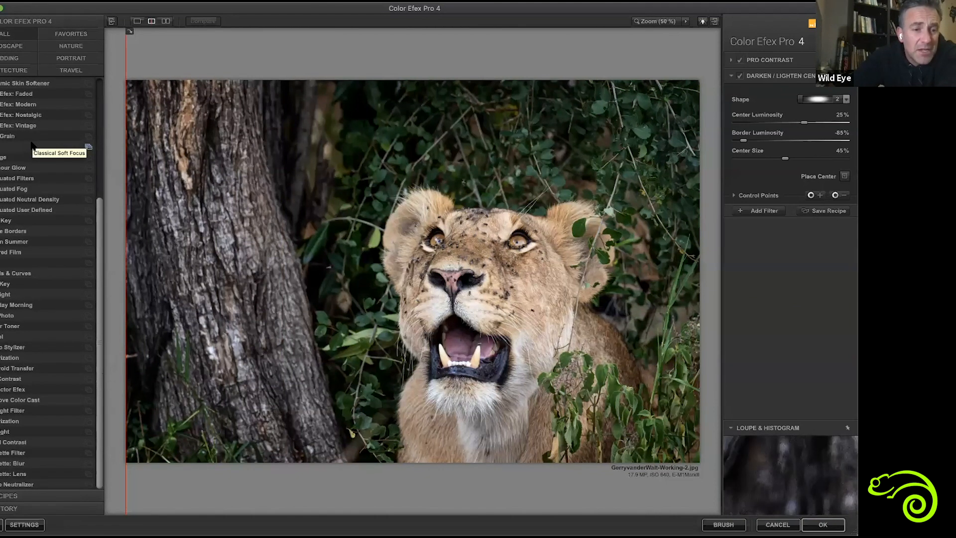
scroll(33, 145, "up", 5)
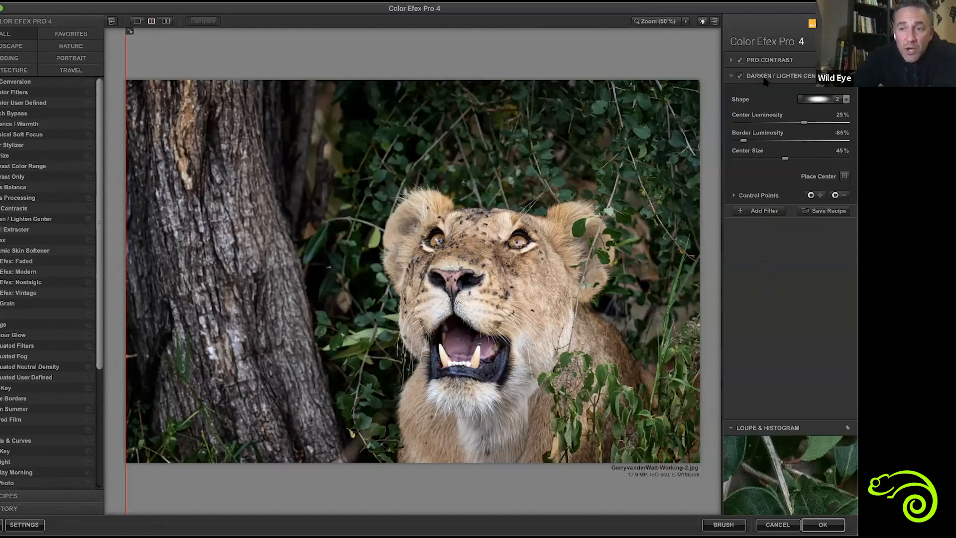
Check the Pro Contrast effect by switching it off and on, and apply the filter stack to the lioness photo
left_click(739, 60)
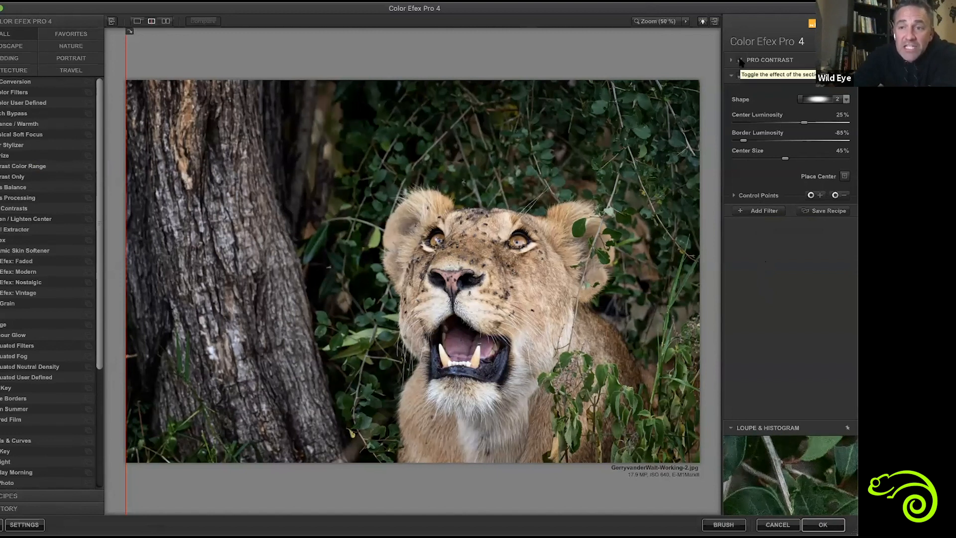
left_click(739, 60)
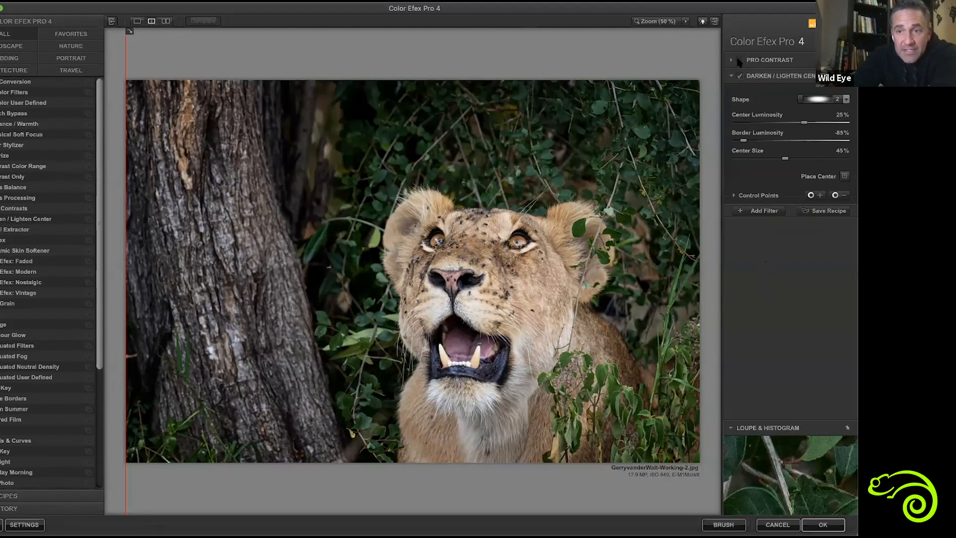
left_click(740, 60)
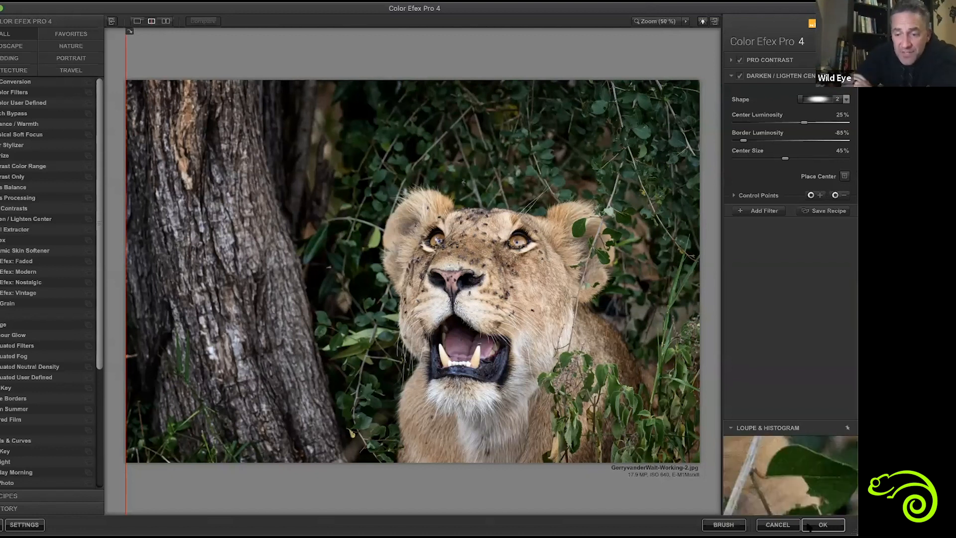
left_click(822, 524)
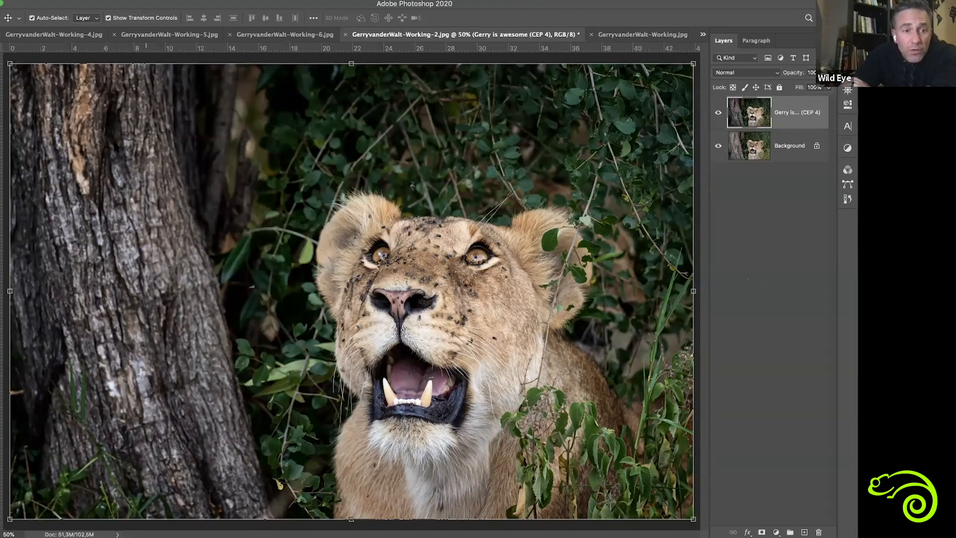
Reduce the filtered lioness layer's opacity, trying 51%, and compare the photo with and without that layer
left_click(717, 113)
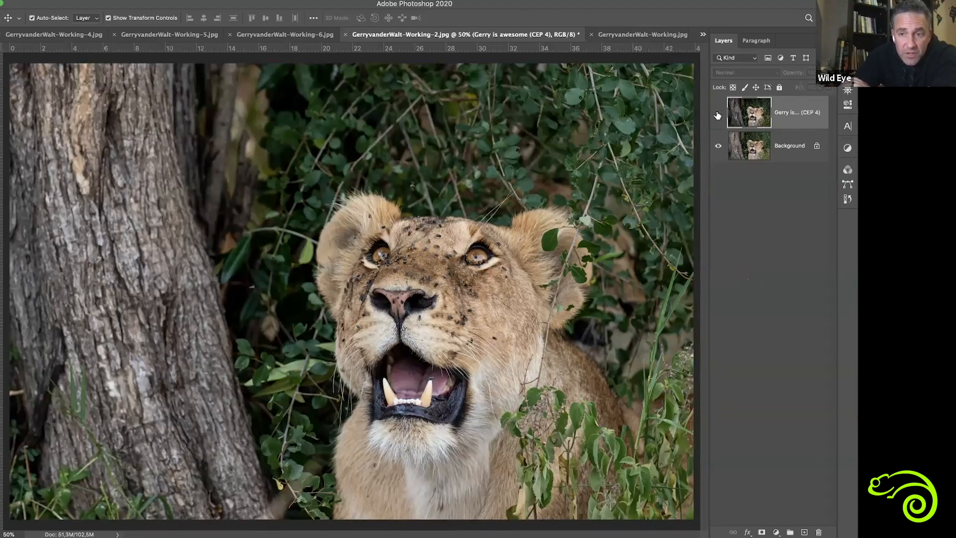
left_click(717, 114)
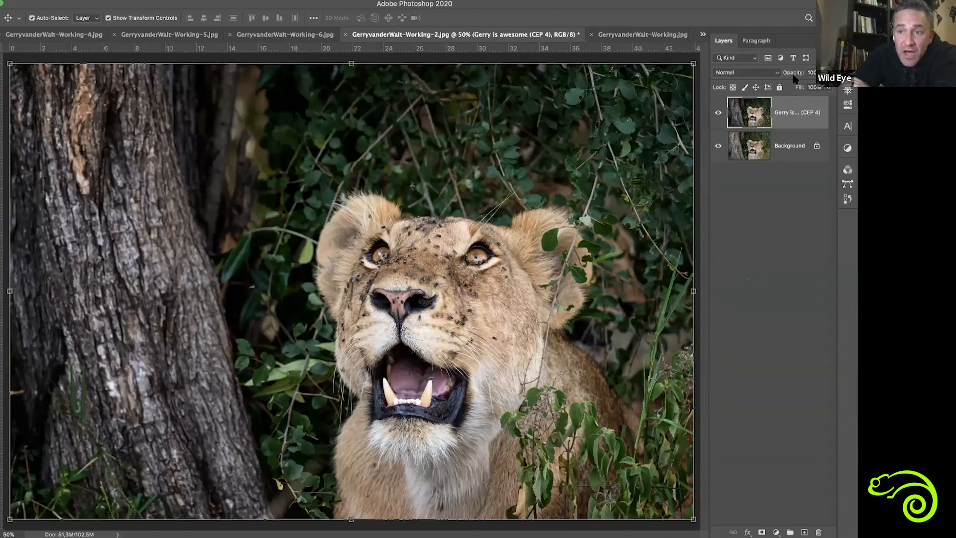
left_click_drag(791, 74, 765, 74)
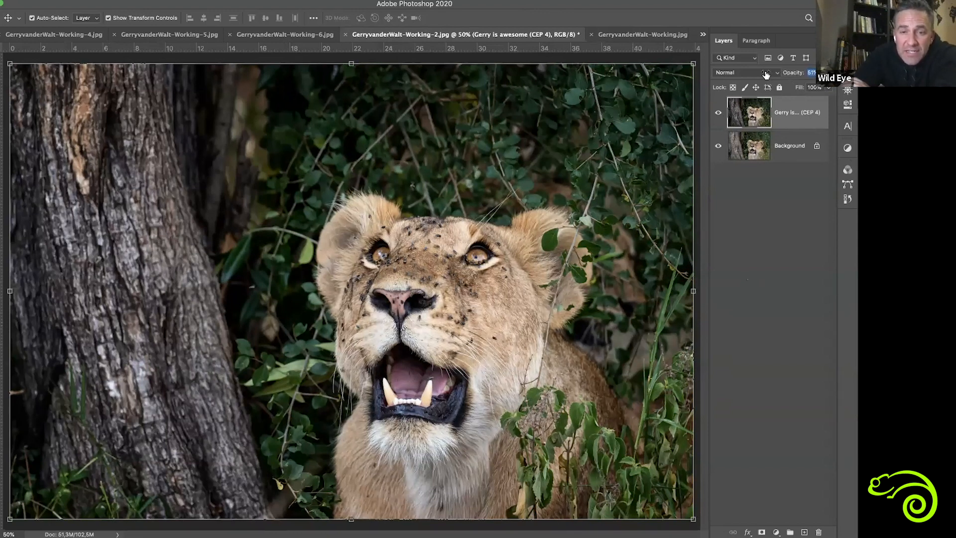
left_click(718, 114)
left_click_drag(792, 75, 779, 76)
left_click(718, 114)
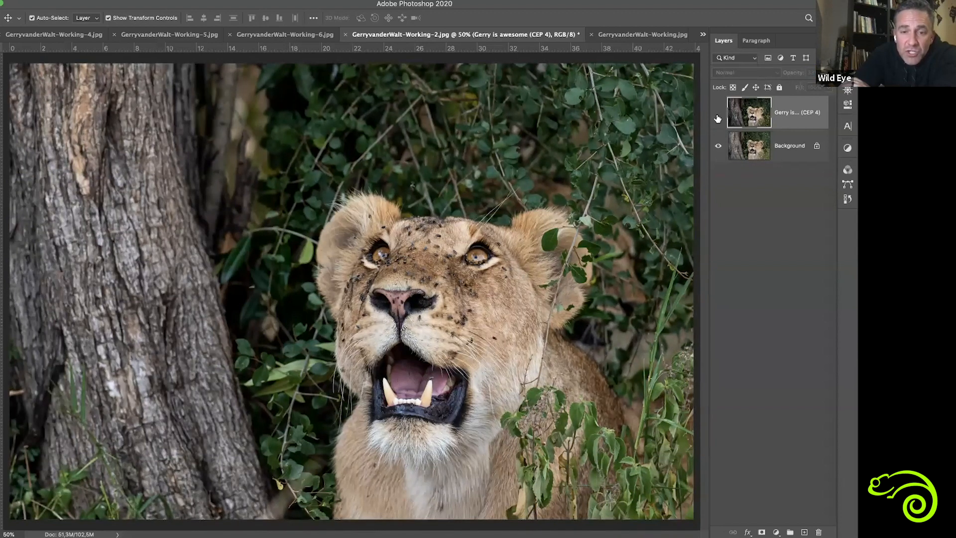
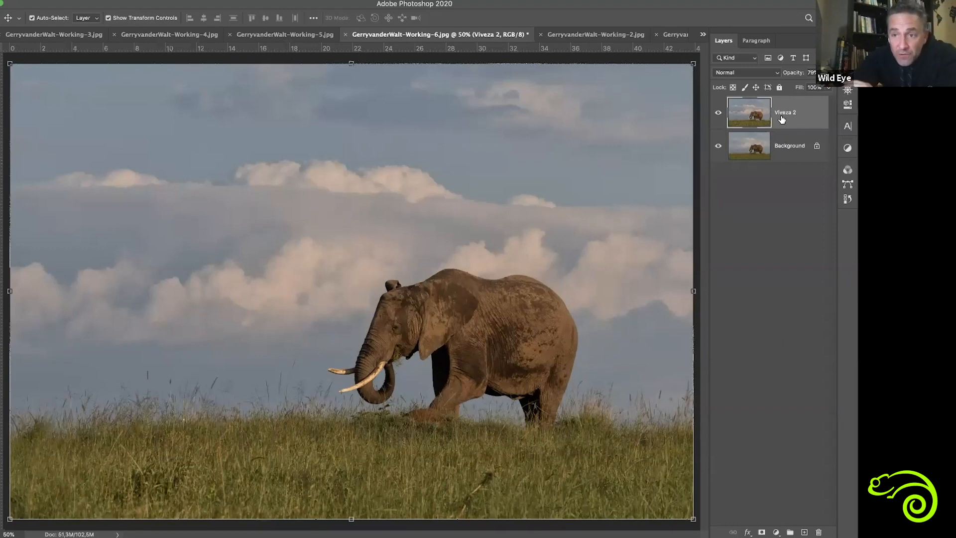
Compare the elephant photo with and without its Viveza 2 layer
left_click(718, 114)
left_click(719, 114)
left_click(718, 114)
left_click(719, 115)
left_click(718, 114)
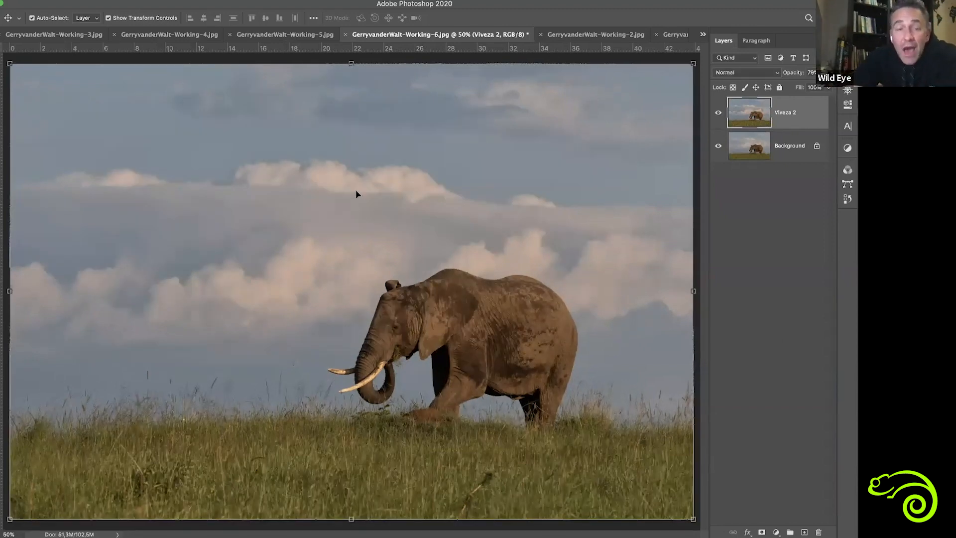
Open the elephant photo's Viveza 2 layer in Silver Efex Pro 2 and show the black-and-white preview across the whole image
left_click(216, 0)
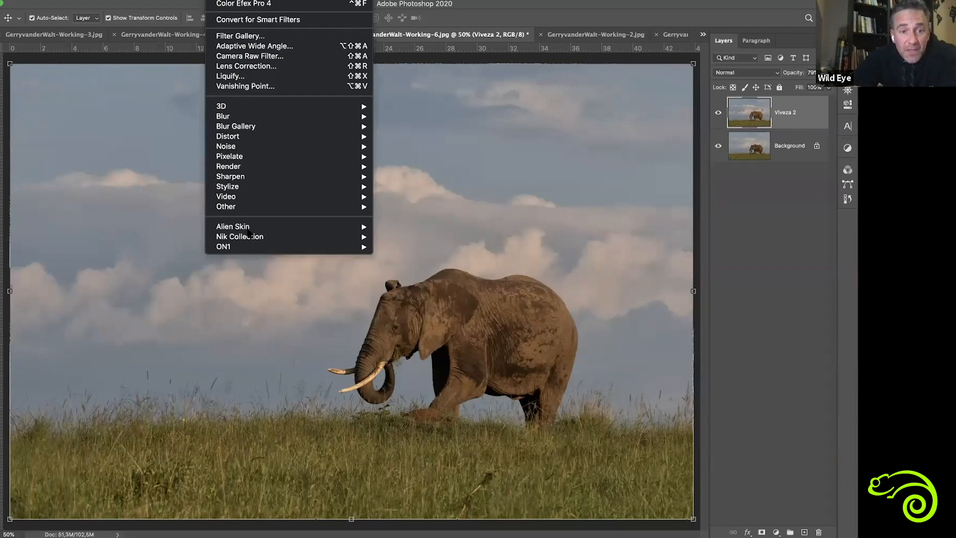
mouse_move(249, 237)
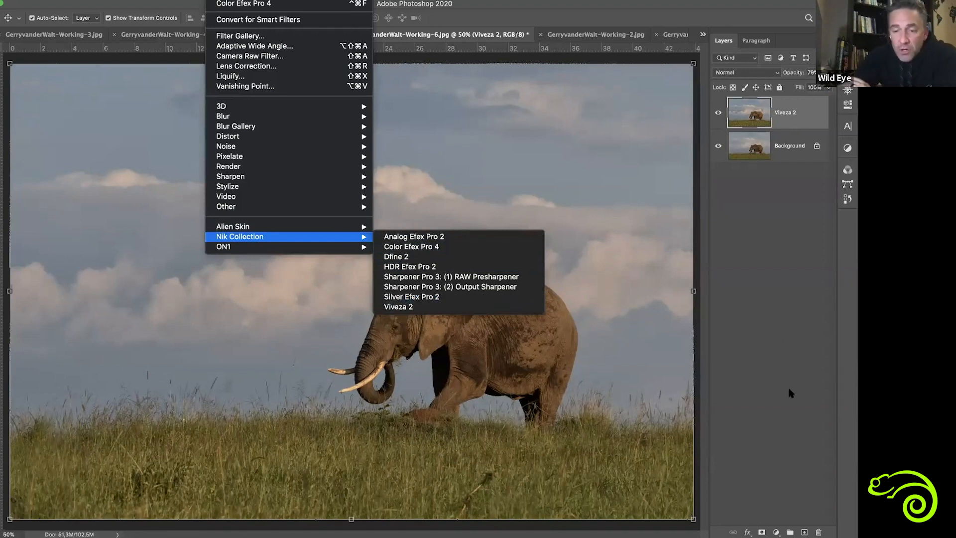
left_click(762, 330)
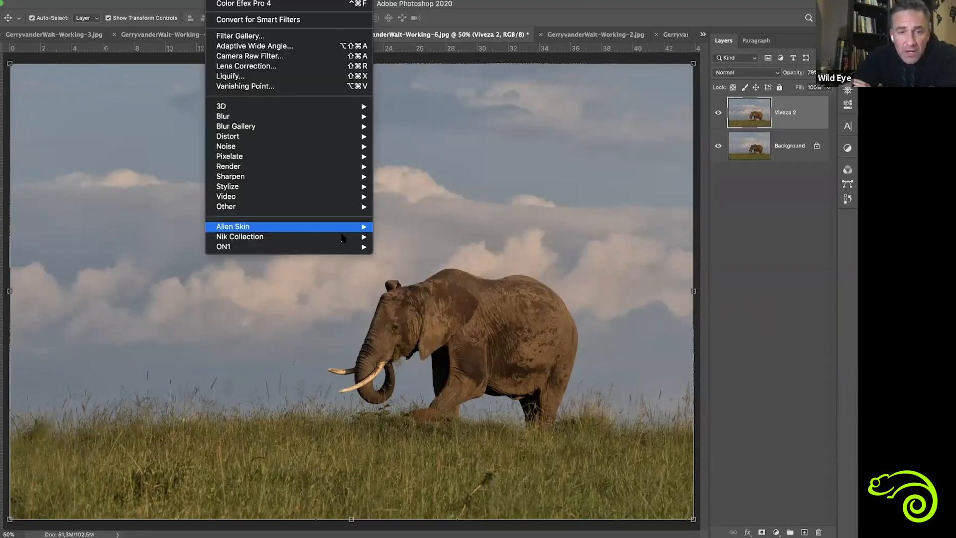
mouse_move(299, 237)
left_click(432, 299)
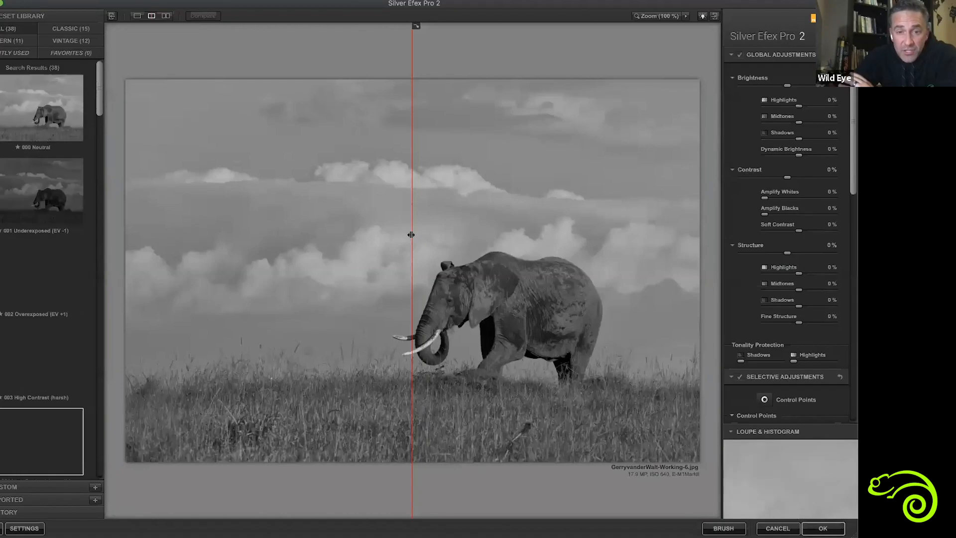
left_click_drag(411, 235, 72, 233)
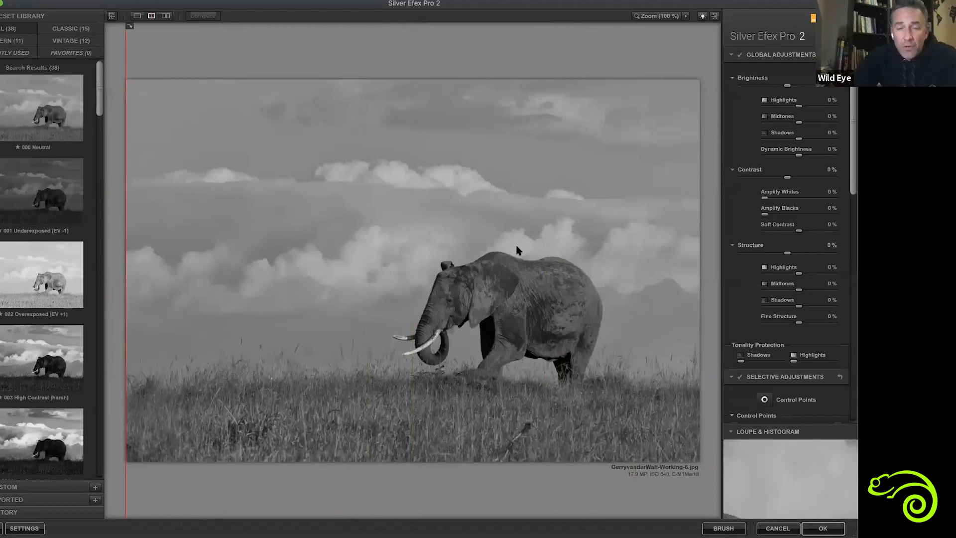
Collapse the Brightness, Contrast and Structure groups in the global adjustments
left_click(803, 444)
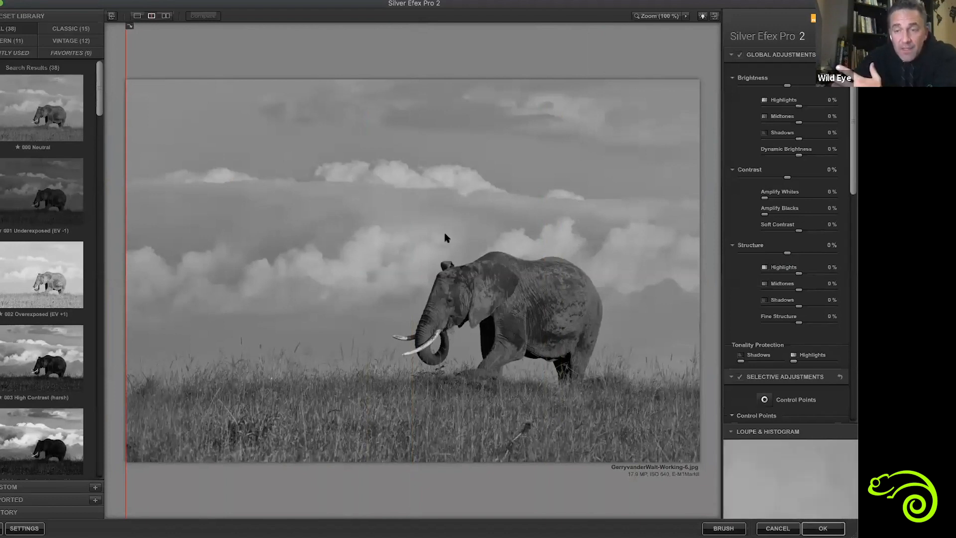
left_click(732, 78)
left_click(732, 99)
left_click(732, 122)
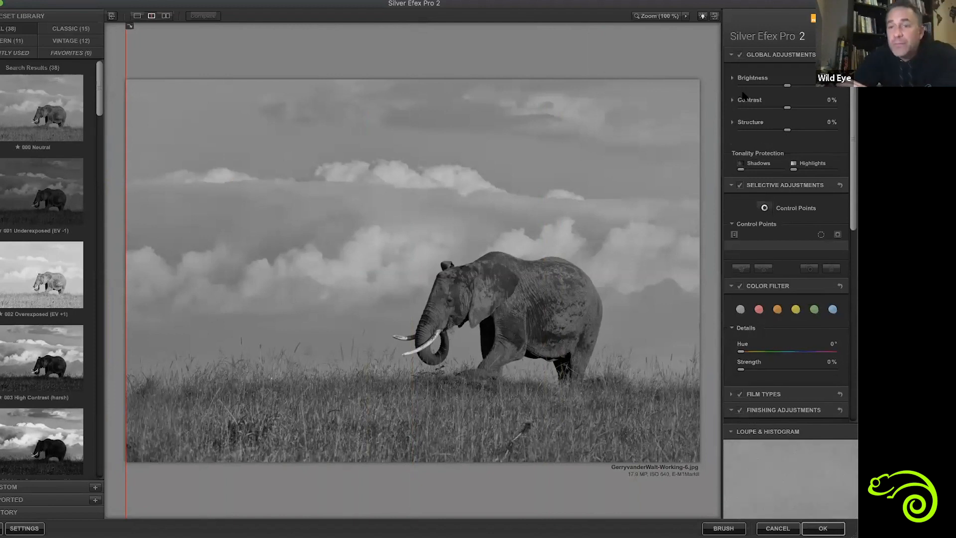
left_click(731, 78)
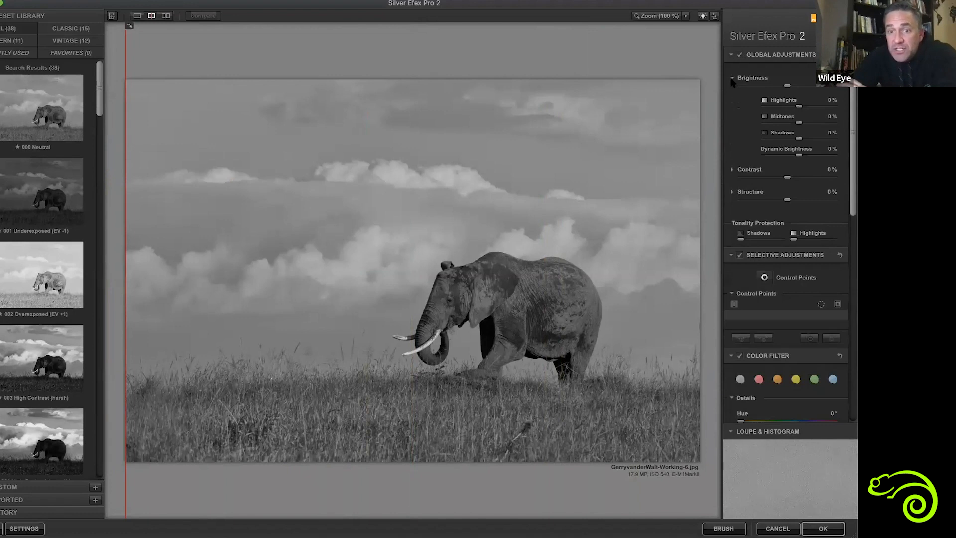
left_click(732, 79)
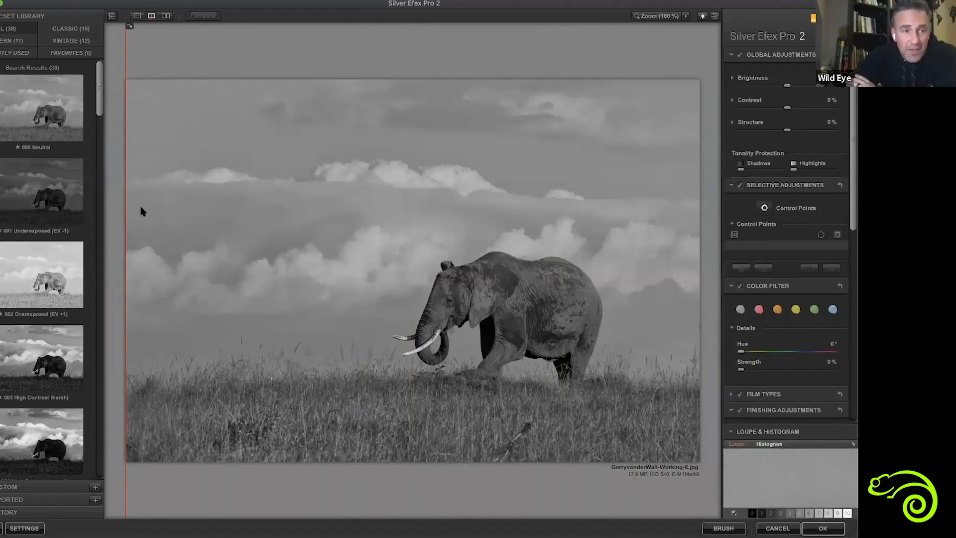
Preview the presets one after another from 000 Neutral to 016 Full Dynamic (smooth), and settle on 015 Full Dynamic (harsh)
left_click(43, 121)
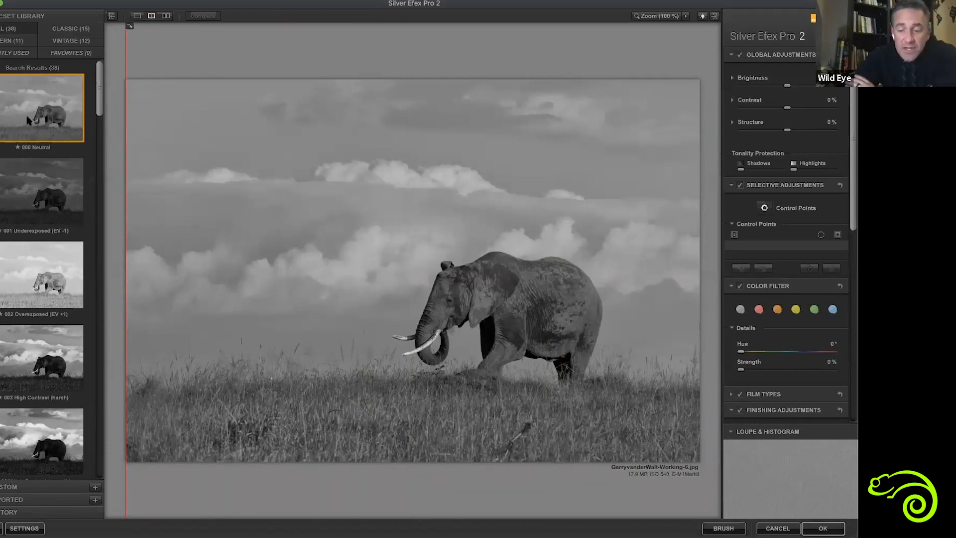
key("Down")
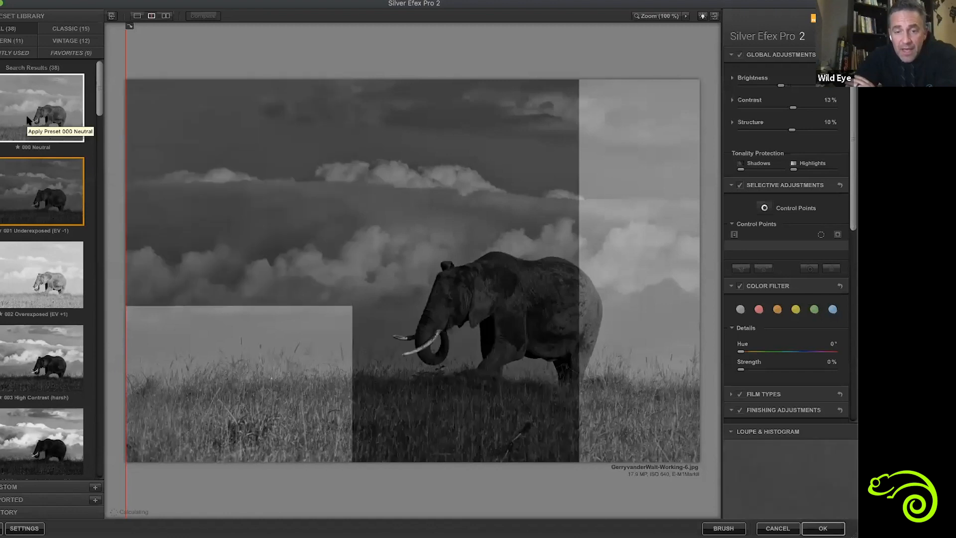
key("Down")
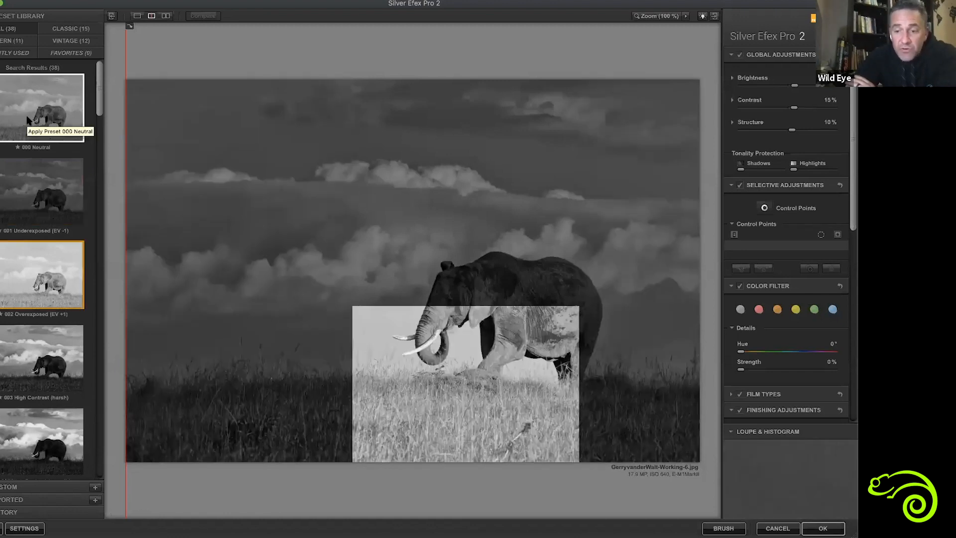
key("Down")
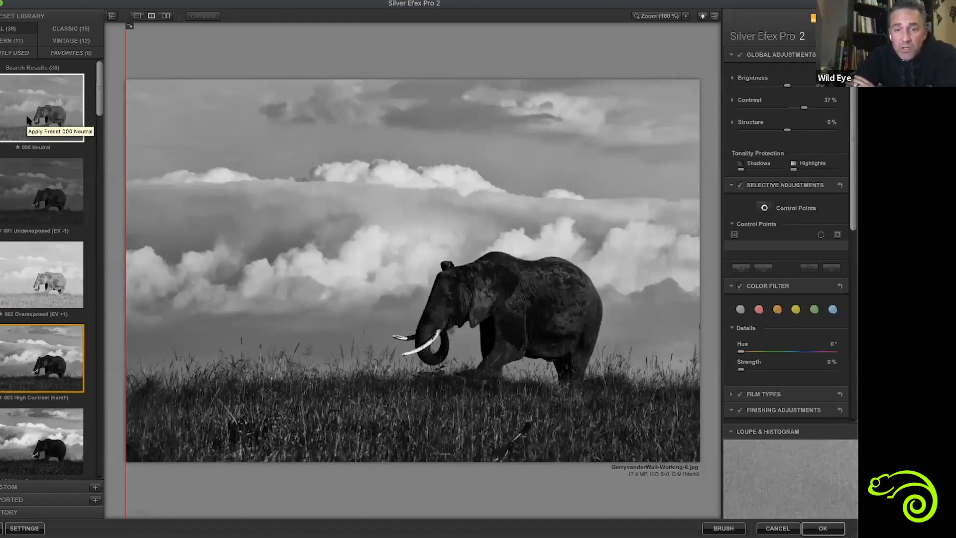
key("Down")
key("Down")
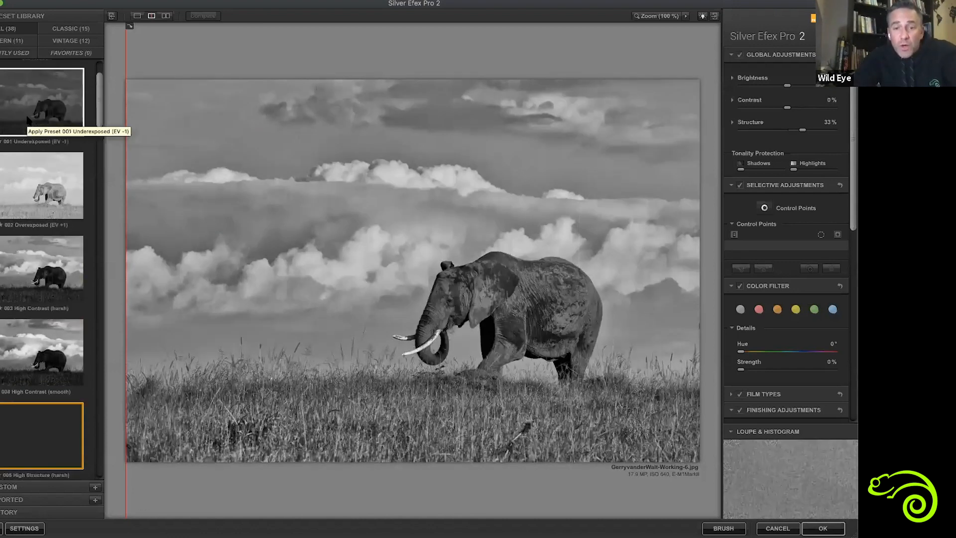
scroll(28, 120, "down", 1)
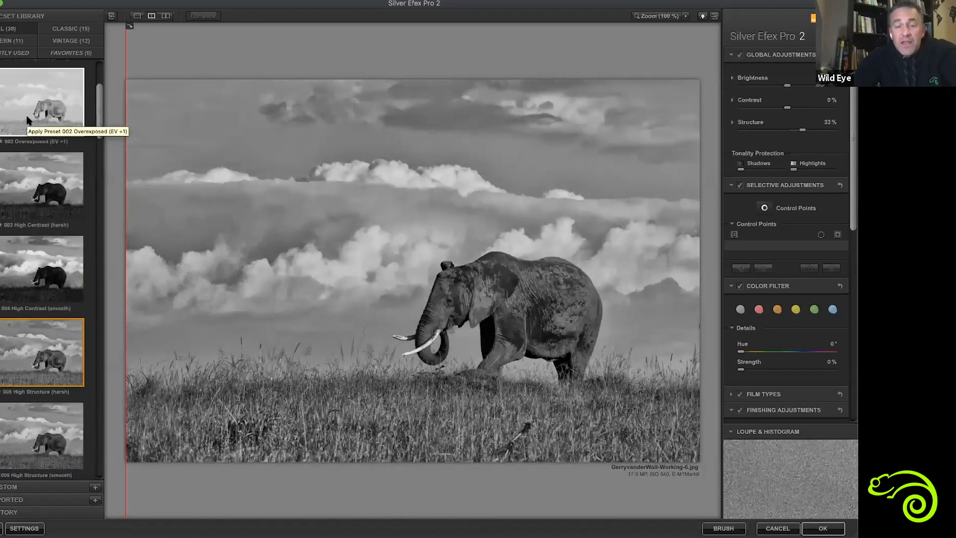
key("Down")
key("Down")
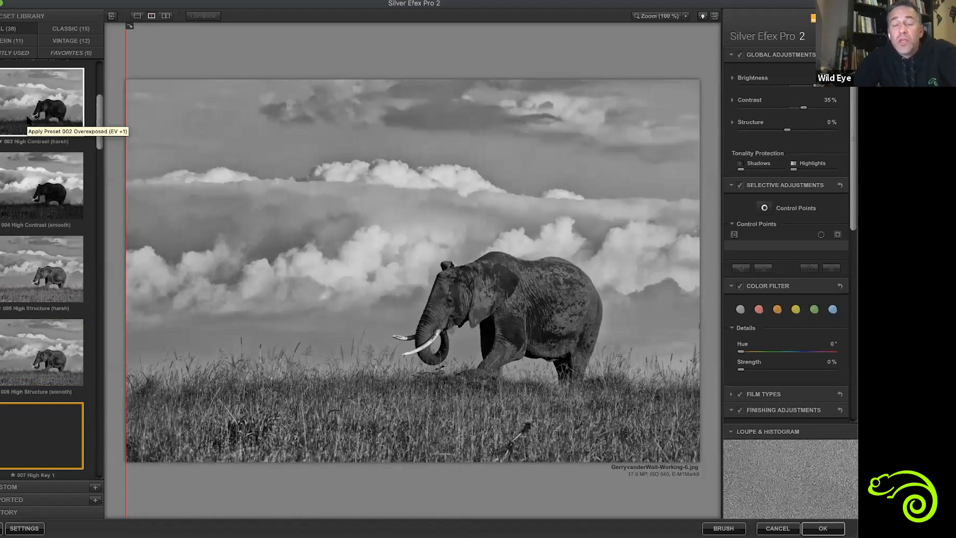
key("Down")
key("Down")
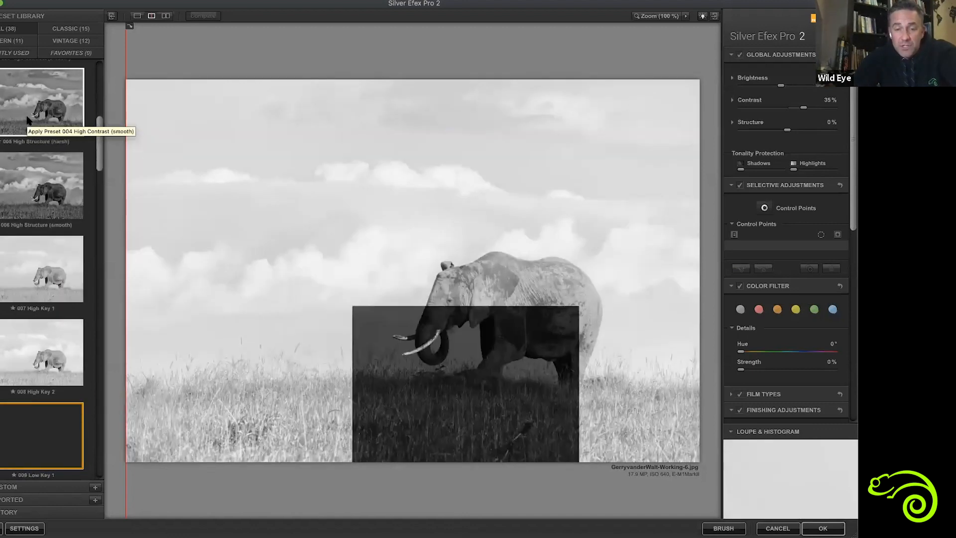
key("Down")
key("Down")
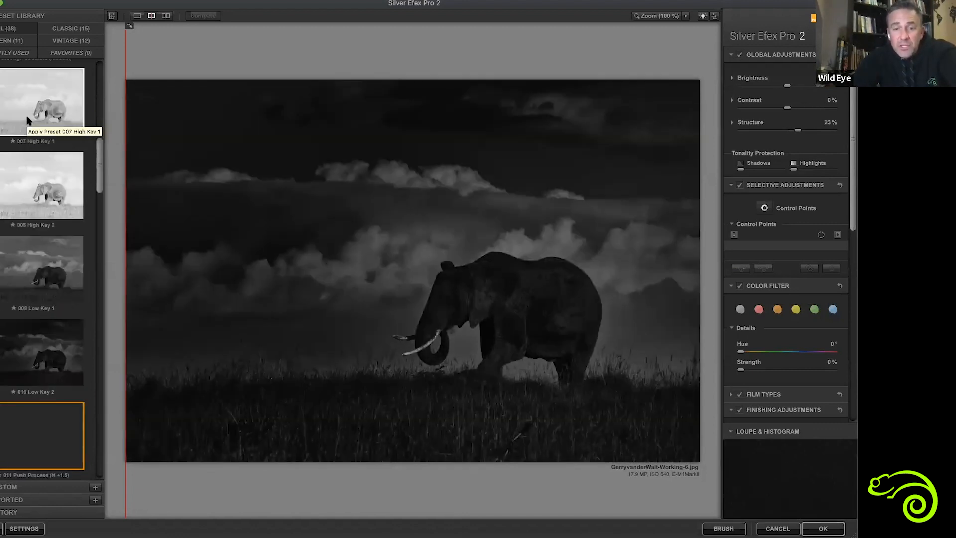
key("Down")
key("Down")
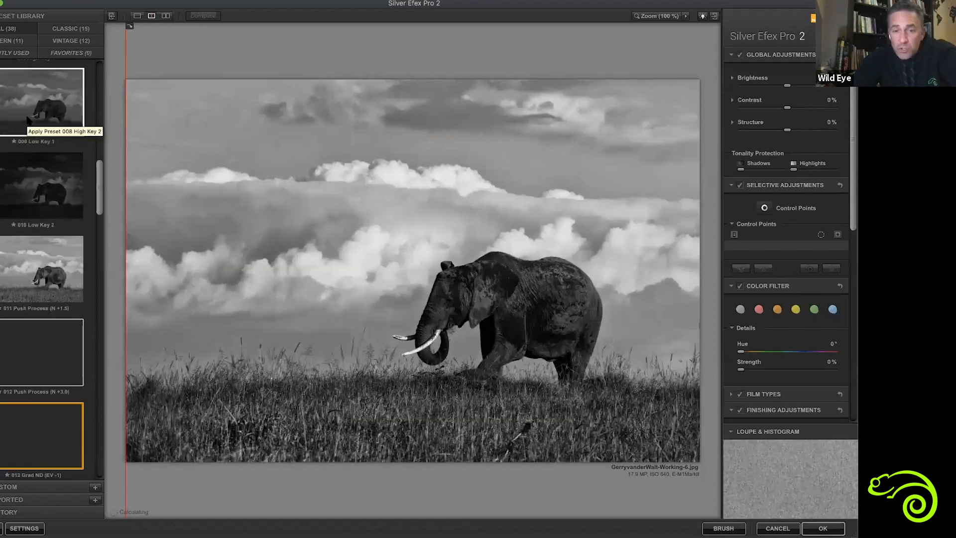
key("Down")
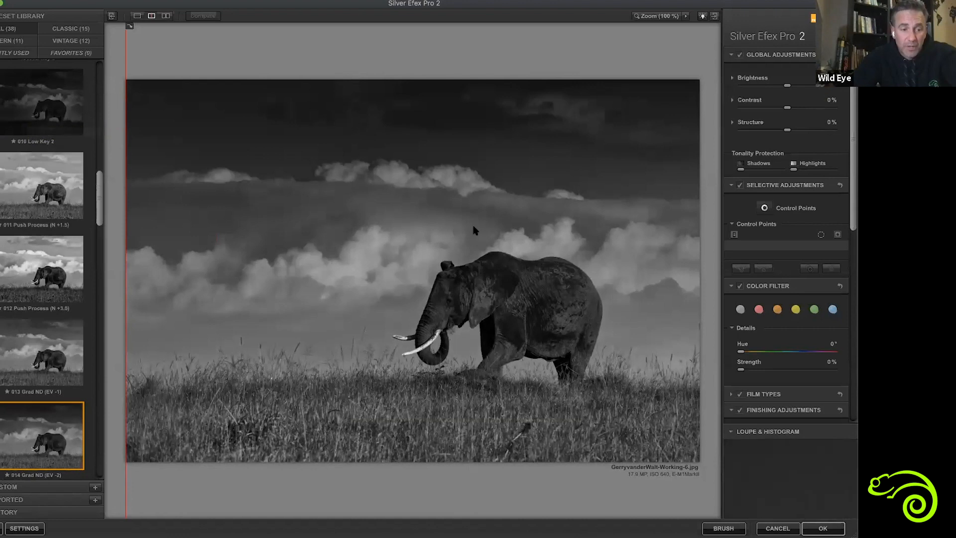
key("Down")
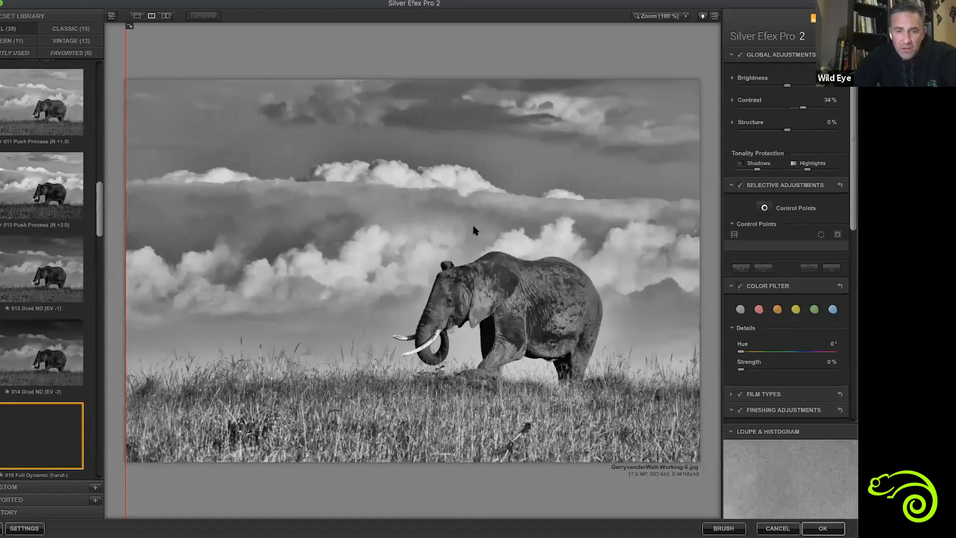
key("Down")
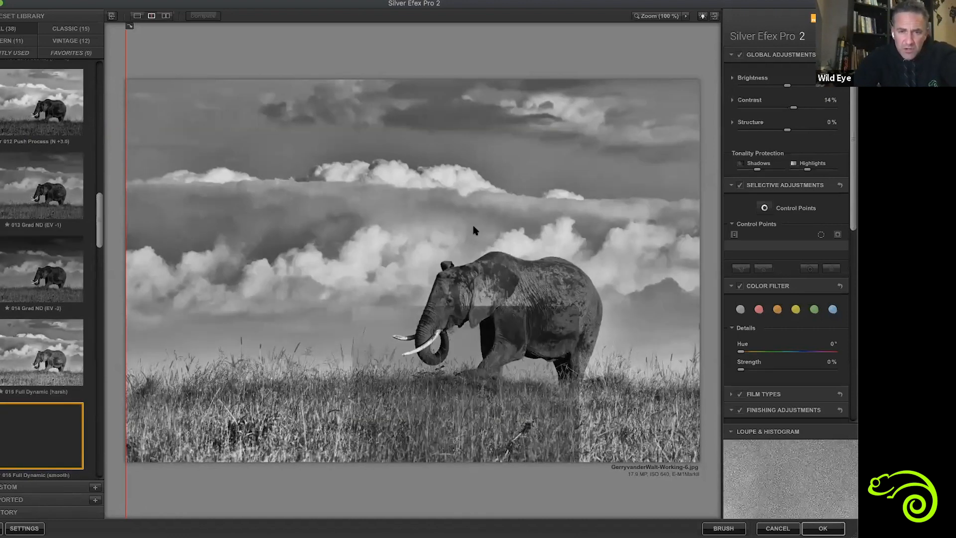
key("Up")
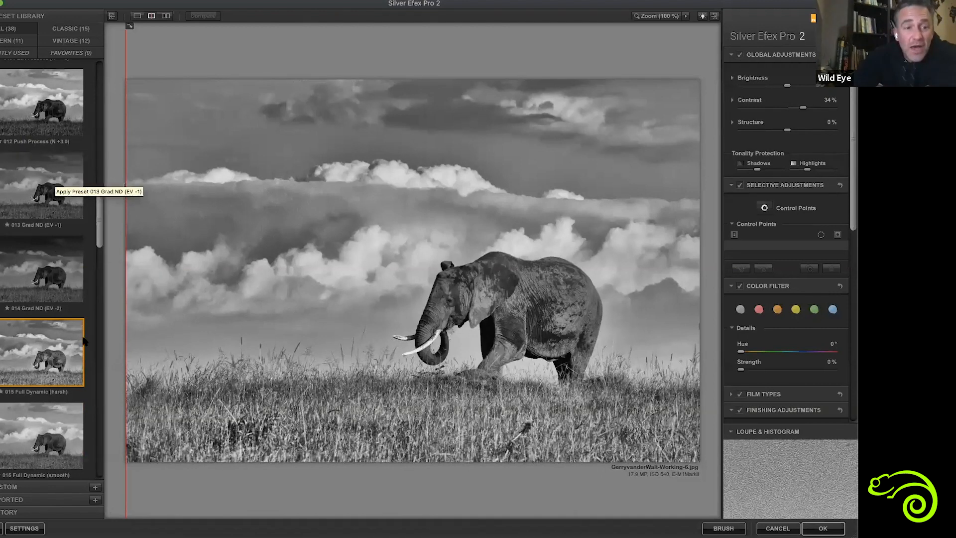
Expand the Brightness, Contrast and Structure groups, and set the Brightness Highlights to 47% and Midtones to -26%
left_click(732, 78)
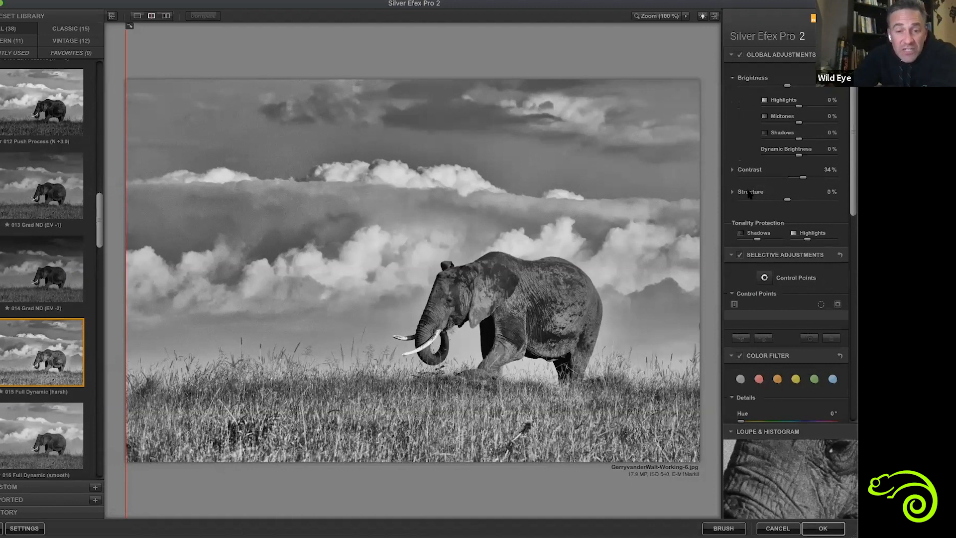
left_click(732, 170)
left_click(732, 244)
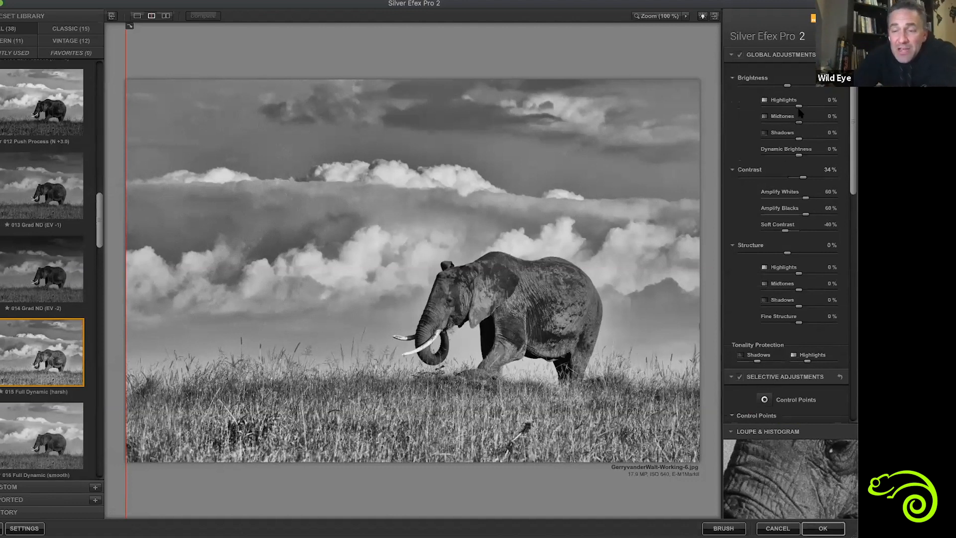
mouse_move(798, 108)
left_mouse_down()
mouse_move(823, 109)
mouse_move(783, 110)
mouse_move(815, 113)
left_mouse_up()
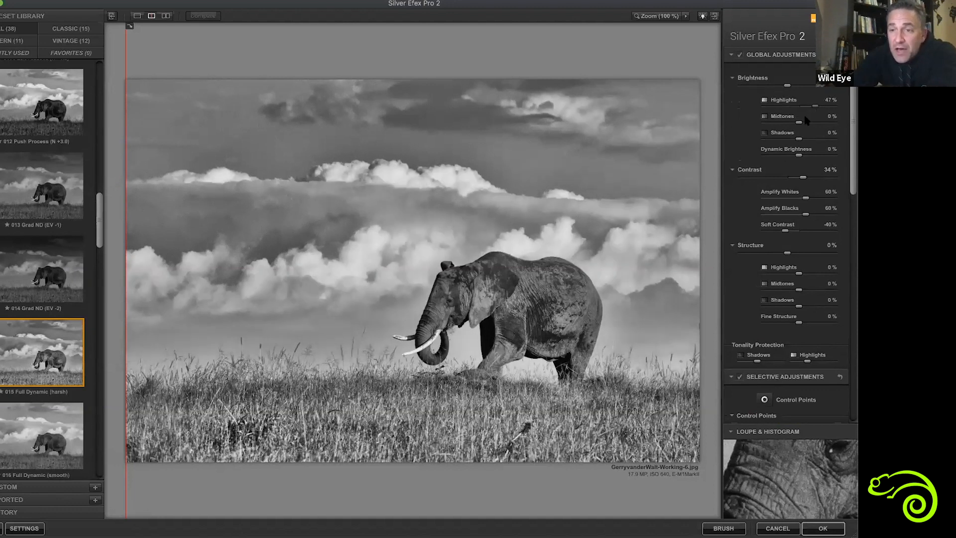
left_click_drag(812, 124, 789, 125)
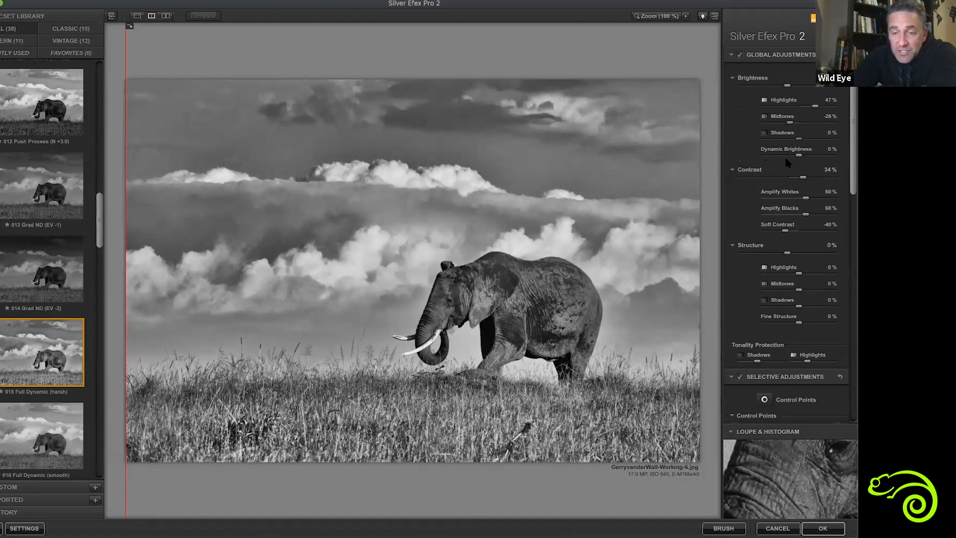
Set Amplify Whites to 73% and Amplify Blacks to 74%, and compare the result with the unadjusted photo across the image
left_click_drag(806, 198, 814, 197)
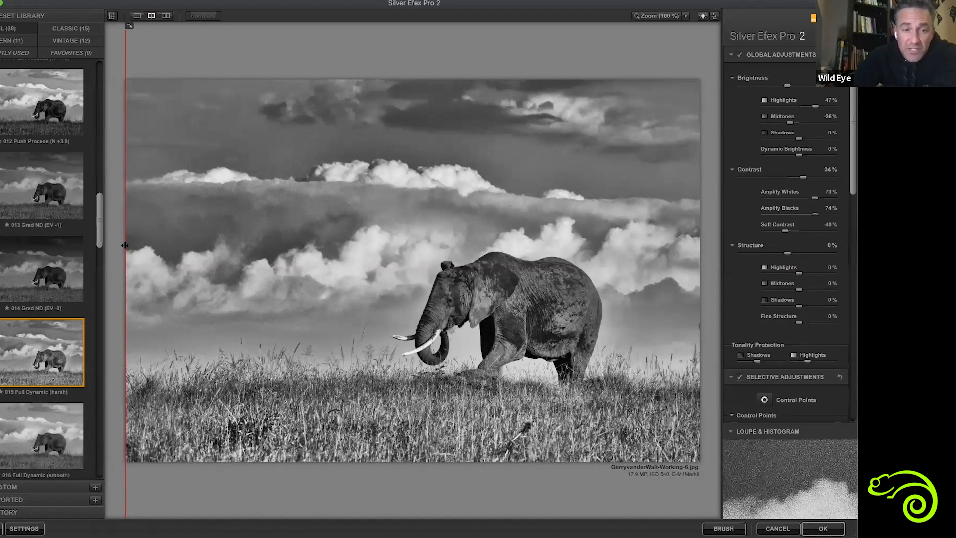
left_click_drag(126, 249, 769, 322)
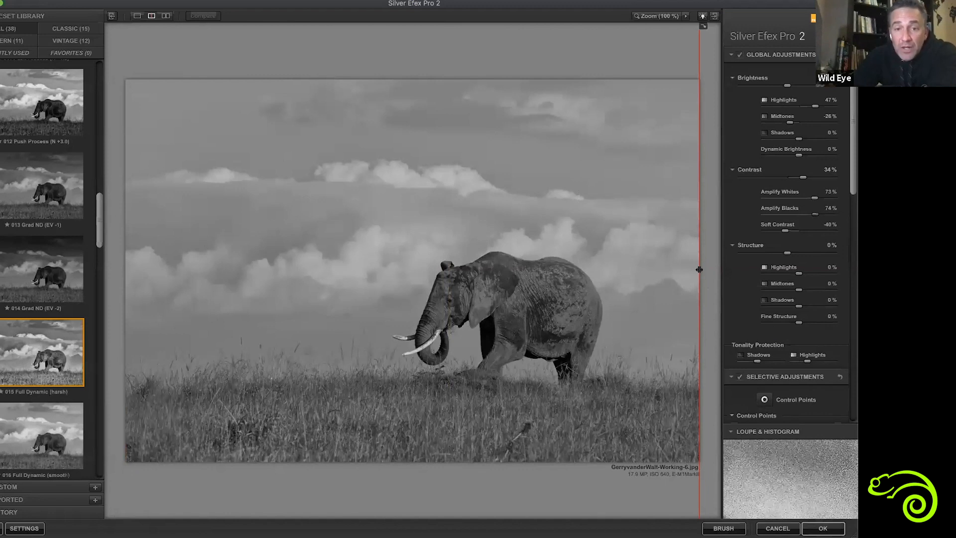
left_click_drag(699, 269, 154, 295)
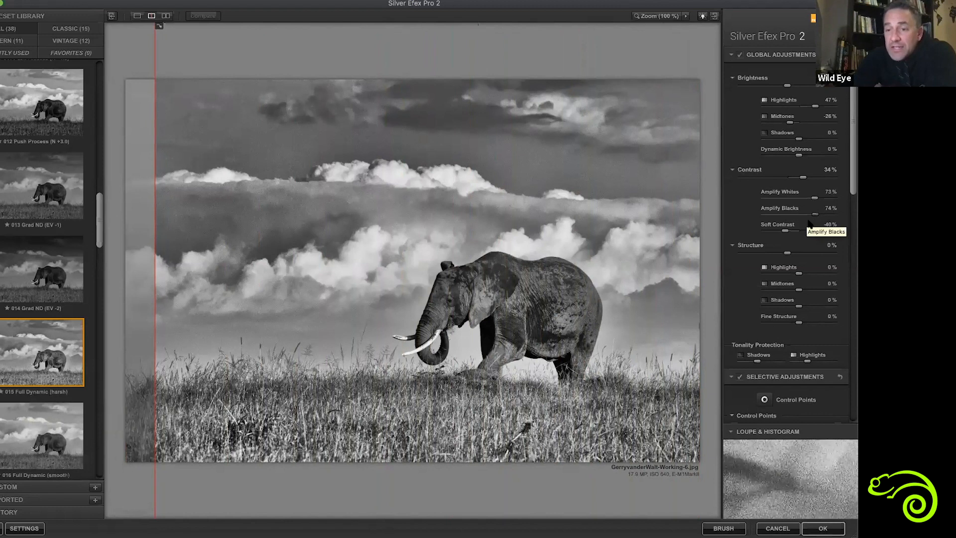
Set the Structure Highlights to -9% and the Structure Shadows to 3%
scroll(809, 224, "down", 4)
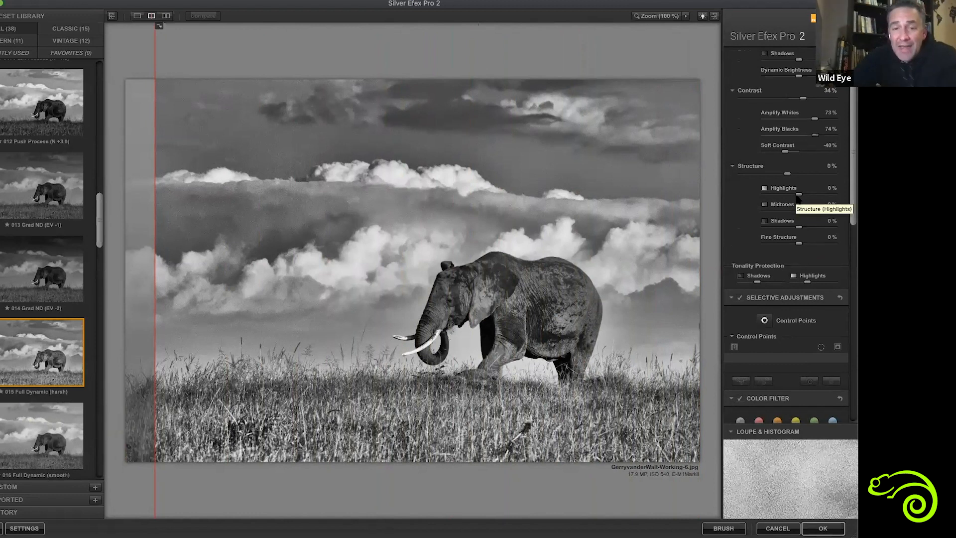
left_click_drag(798, 194, 814, 194)
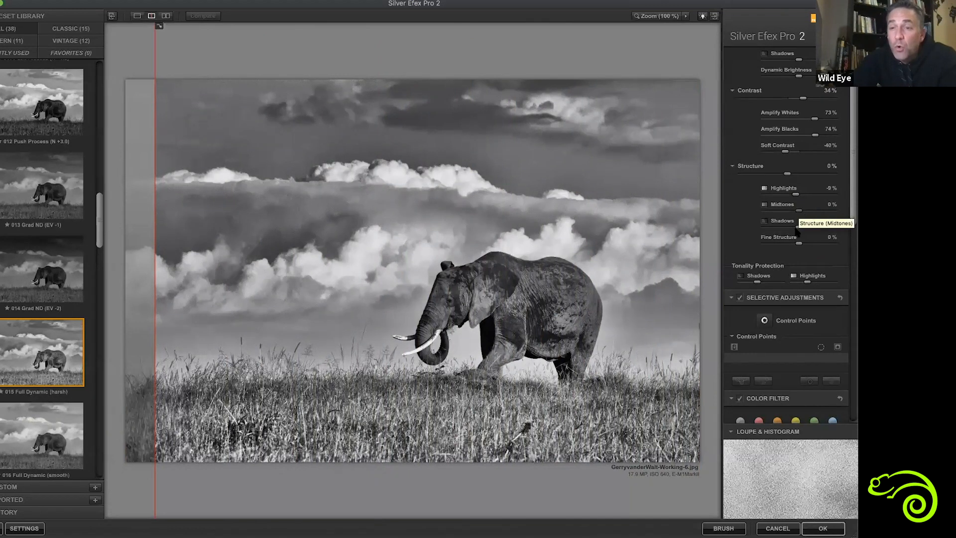
left_click_drag(819, 230, 801, 229)
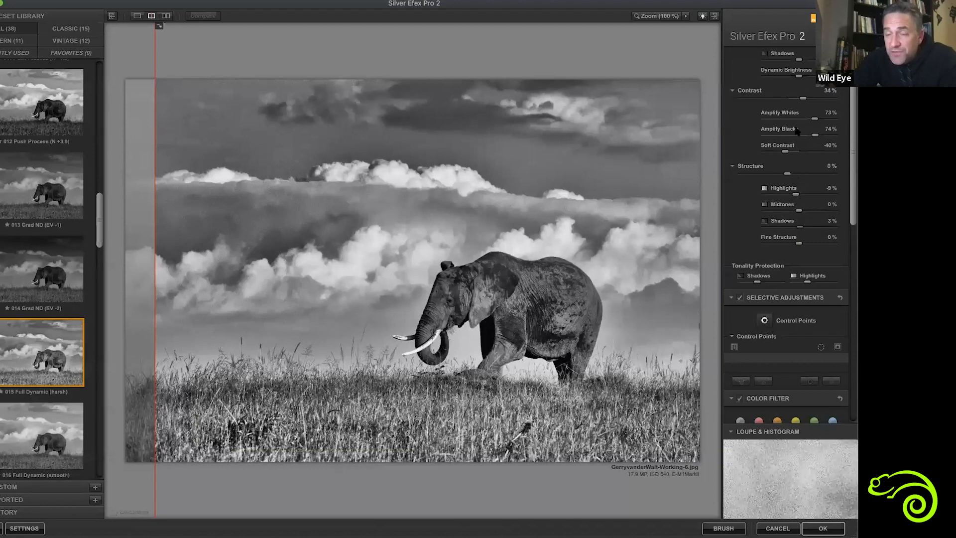
Try the red color filter on the elephant photo, varying its strength and bringing it down to 24%
scroll(787, 213, "down", 1)
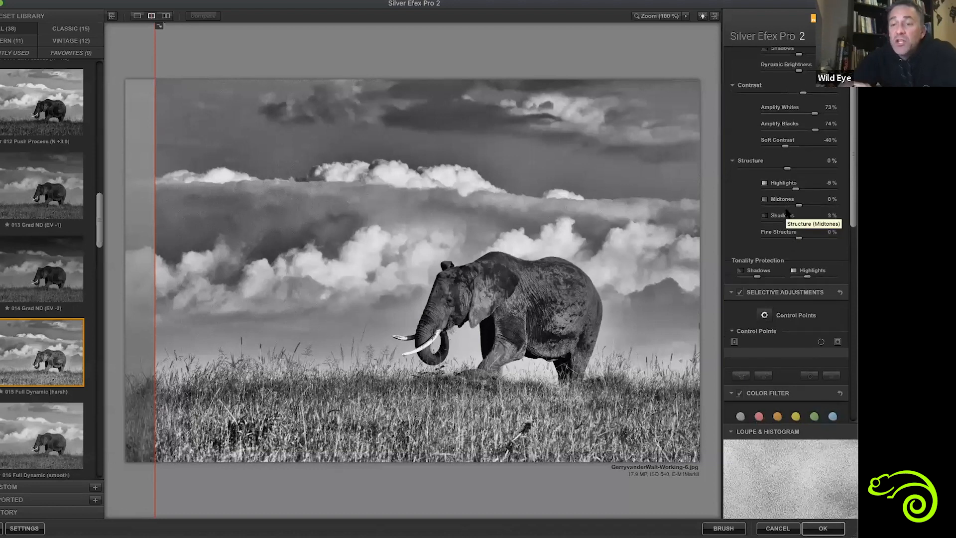
scroll(788, 213, "down", 10)
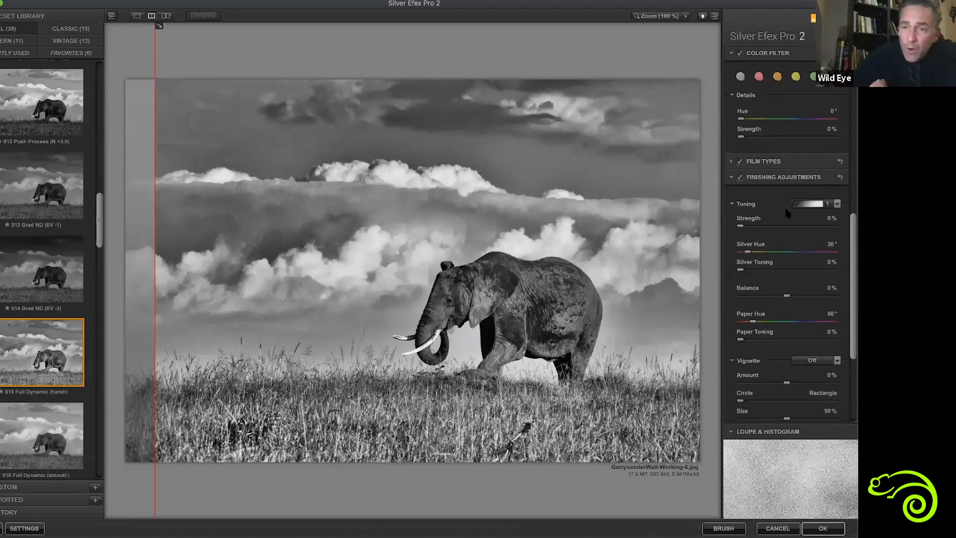
scroll(768, 164, "up", 3)
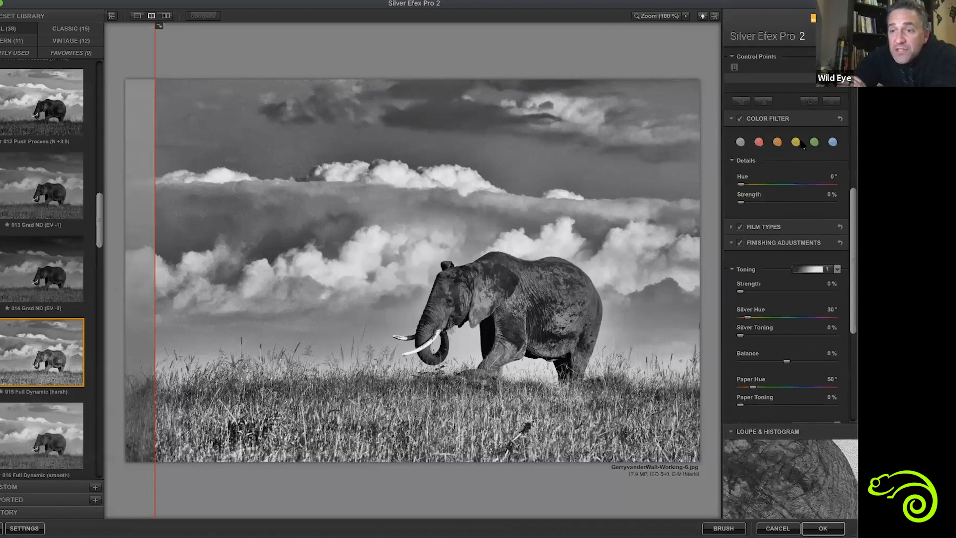
left_click(759, 143)
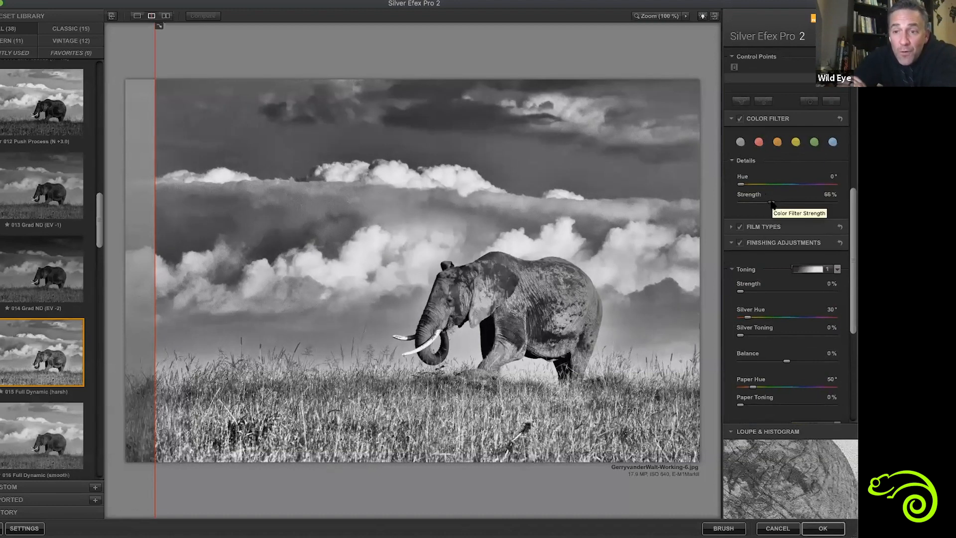
left_click_drag(761, 205, 817, 202)
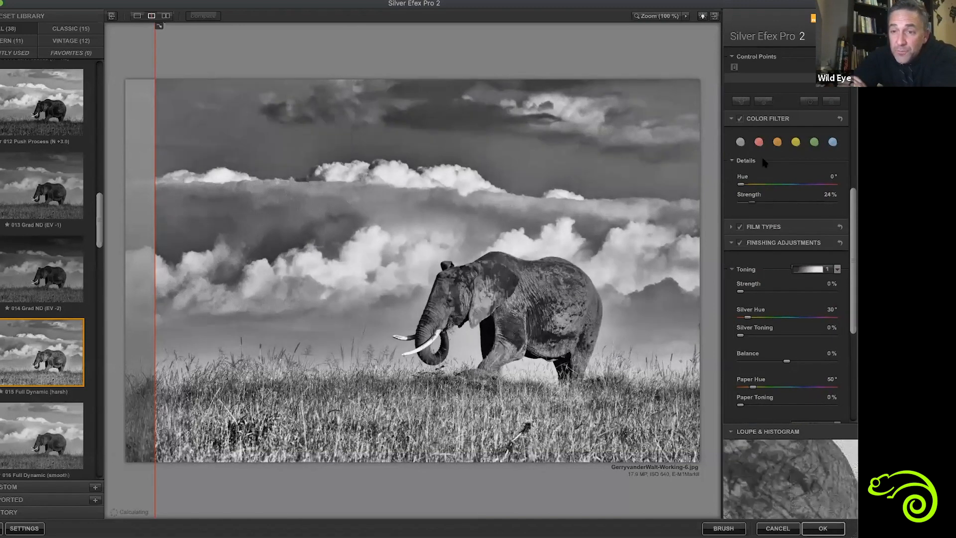
Try the orange color filter at 36% strength, as well as the yellow, green and blue filters
left_click(777, 144)
mouse_move(764, 203)
left_mouse_down()
mouse_move(810, 203)
mouse_move(757, 203)
left_mouse_up()
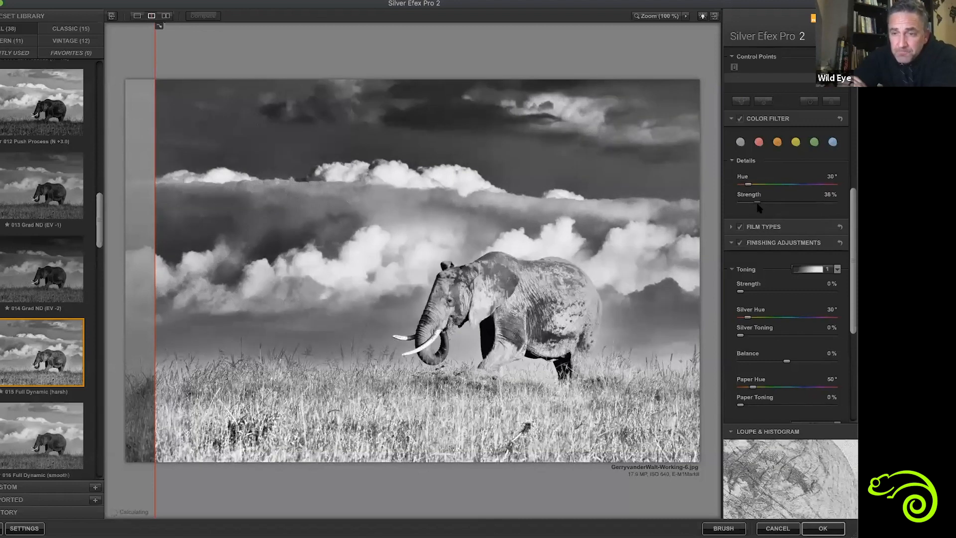
left_click(813, 143)
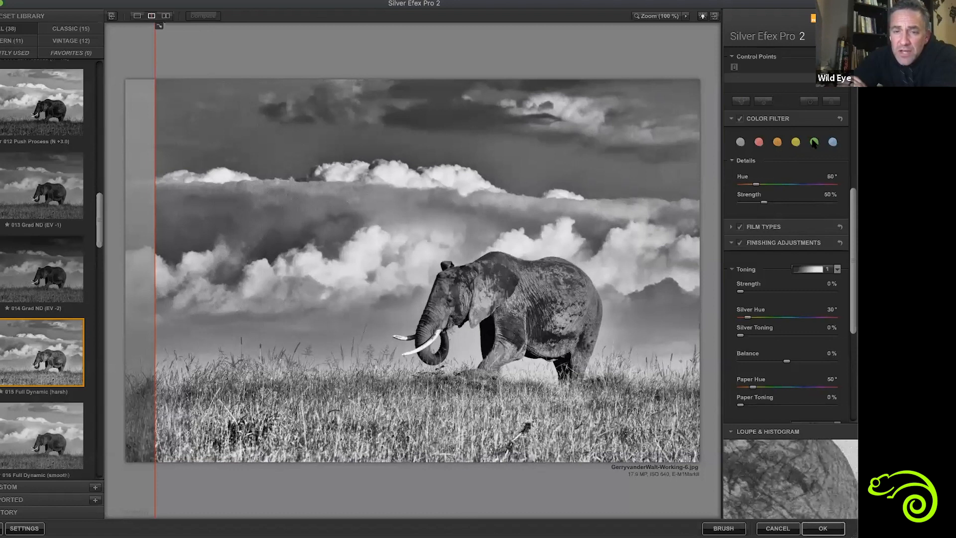
left_click(759, 142)
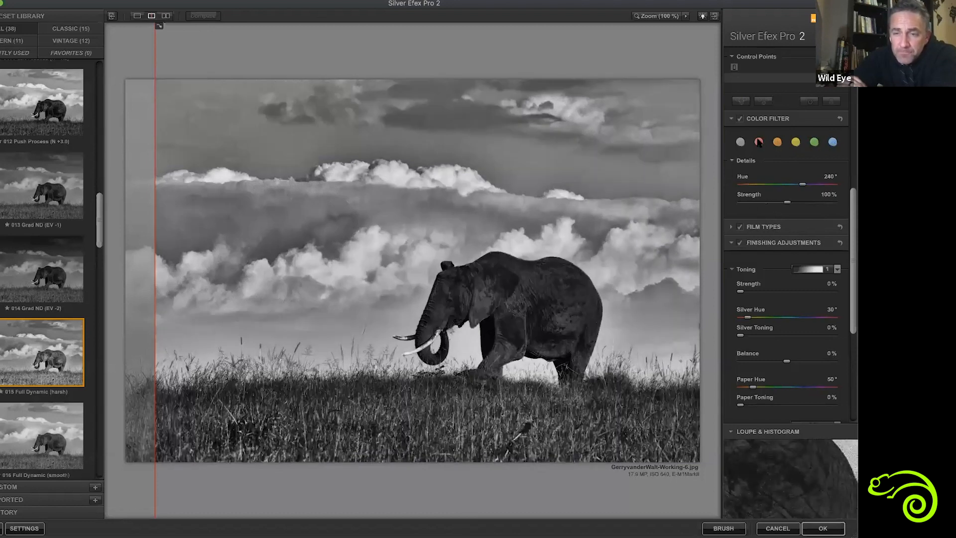
Apply the red color filter and set its strength to 20%
left_click(757, 141)
left_click(786, 203)
left_click_drag(785, 204, 750, 203)
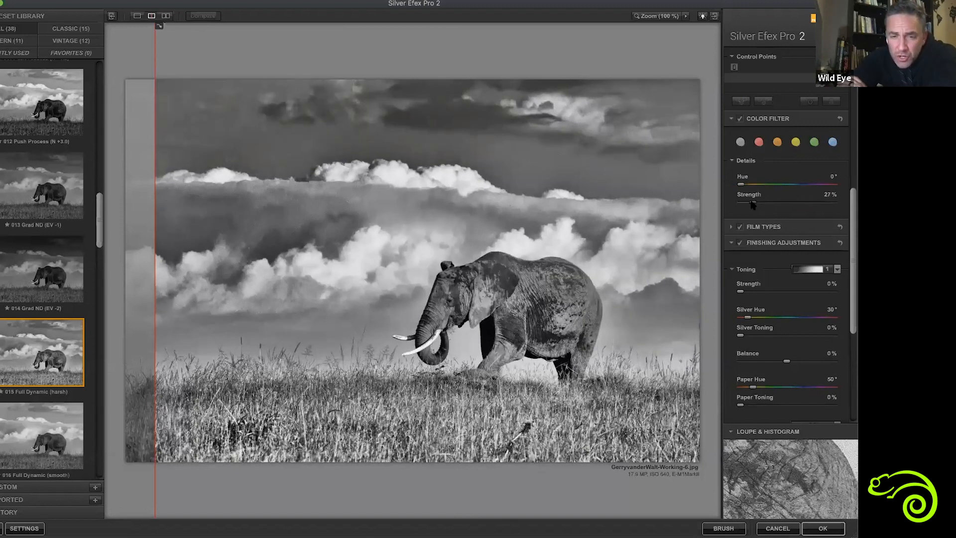
scroll(788, 227, "down", 1)
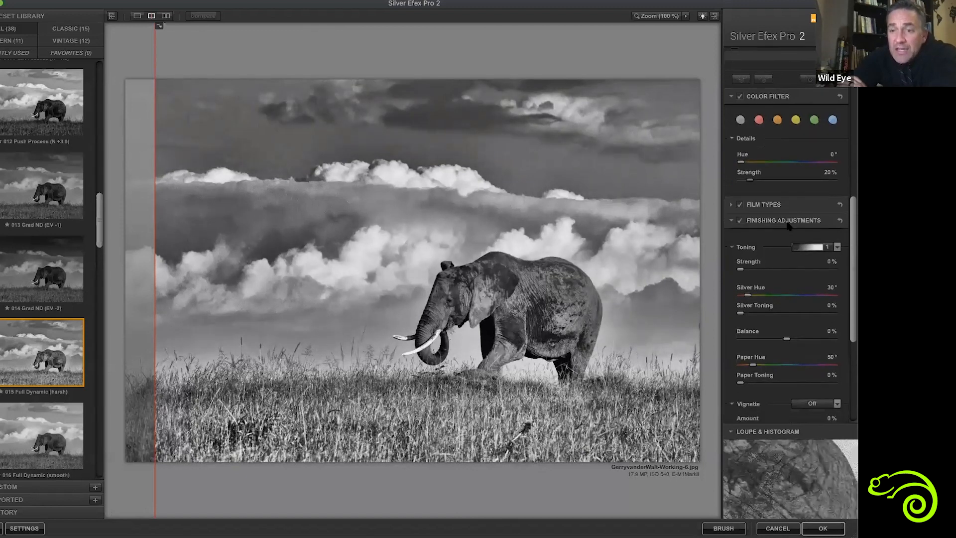
scroll(834, 171, "down", 4)
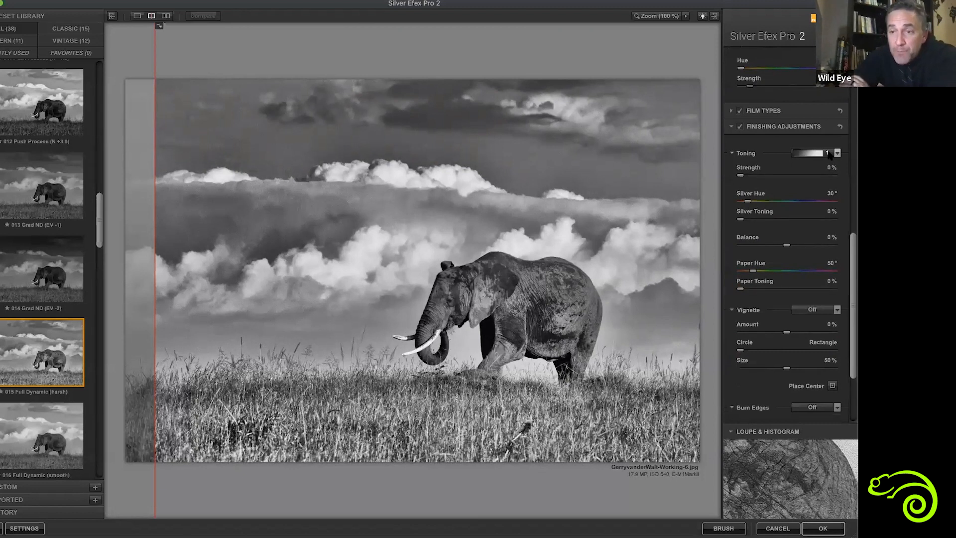
Tone the elephant photo with the Selenium preset 4 and set the toning strength to 26%
left_click(829, 154)
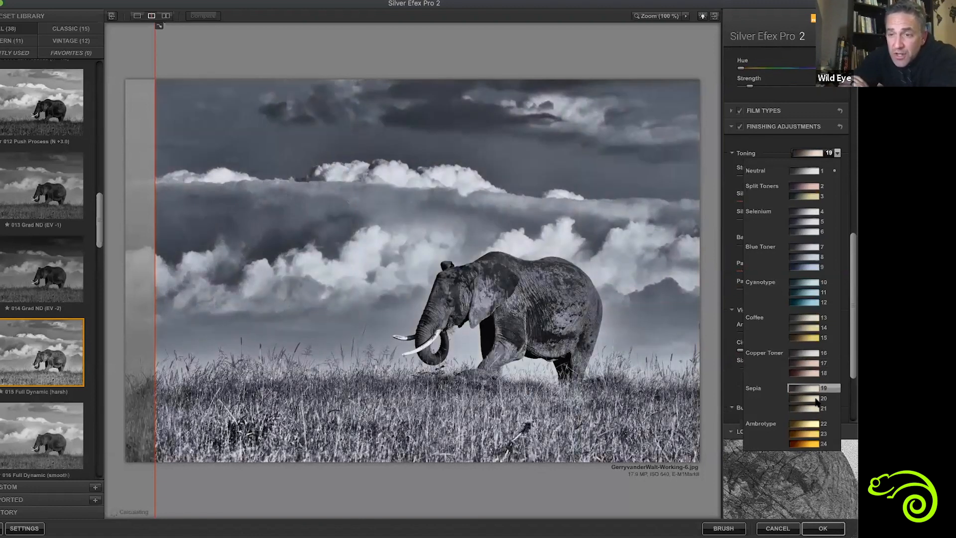
left_click(805, 212)
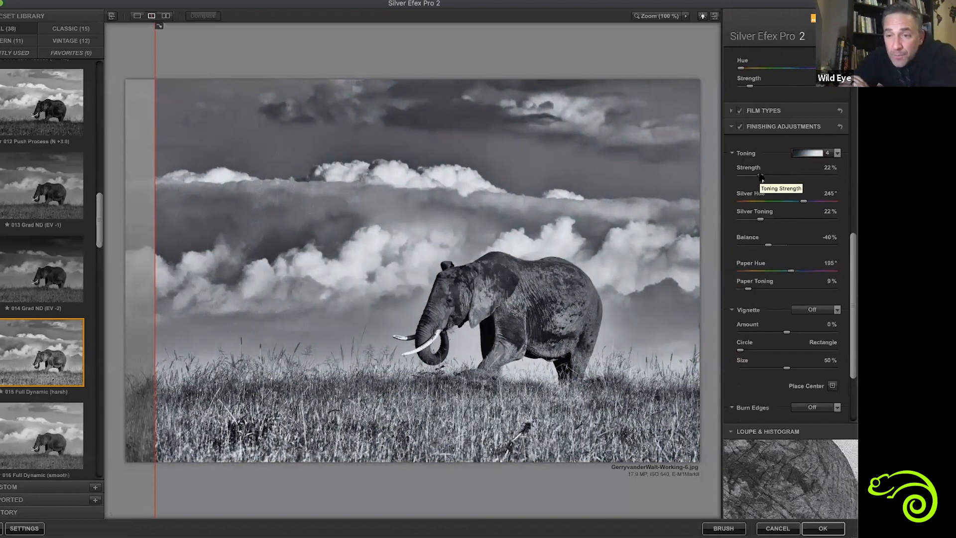
left_click_drag(739, 176, 761, 177)
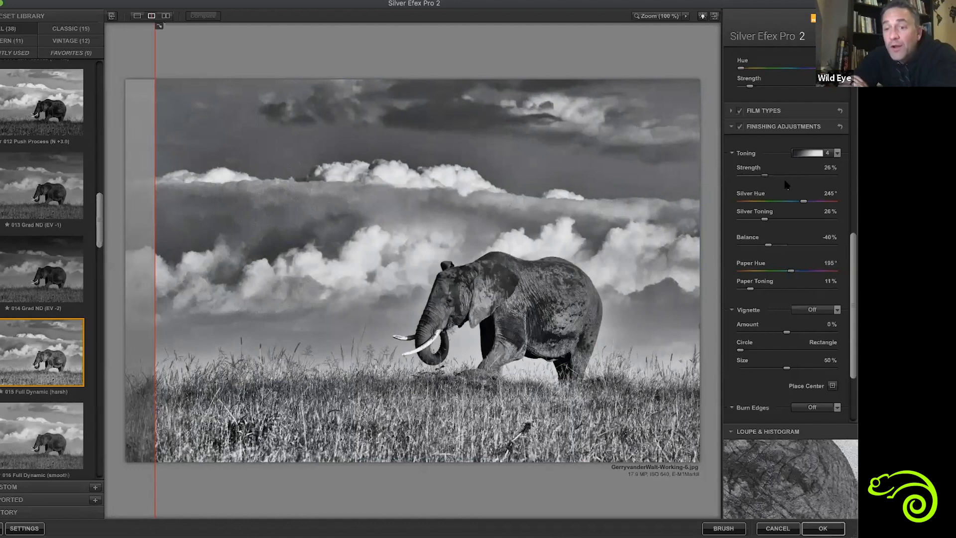
Add a Lens Falloff 2 vignette and burn the photo's edges with the All Edges 1 preset
scroll(786, 185, "down", 5)
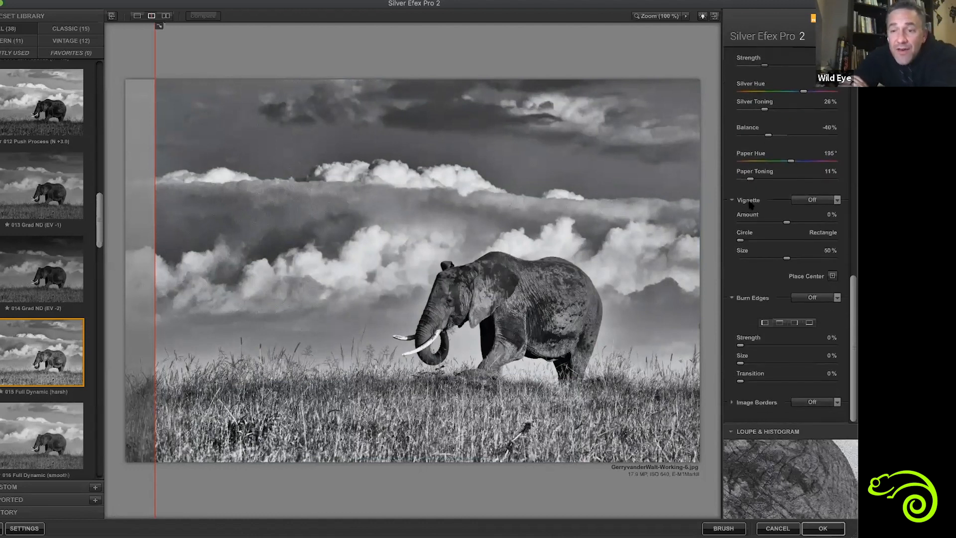
left_click(827, 199)
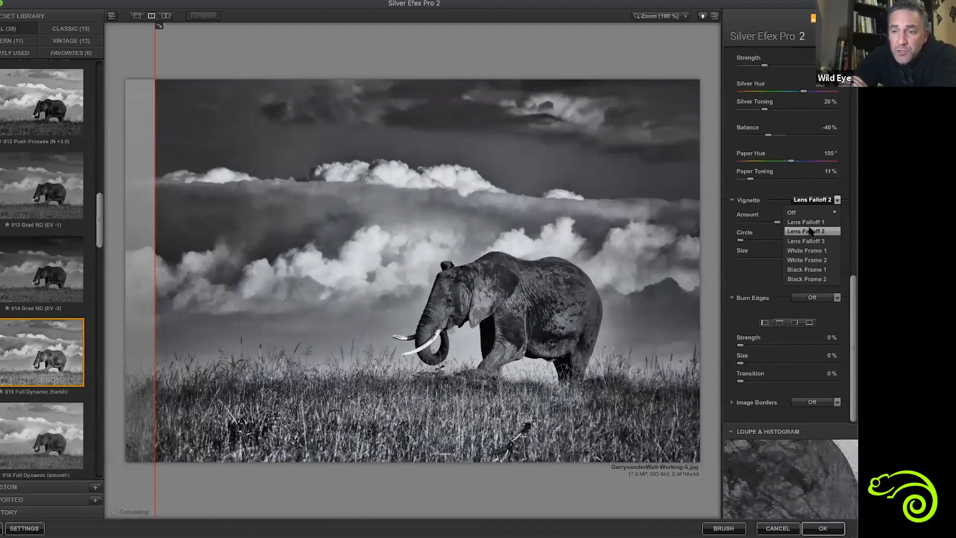
left_click(809, 231)
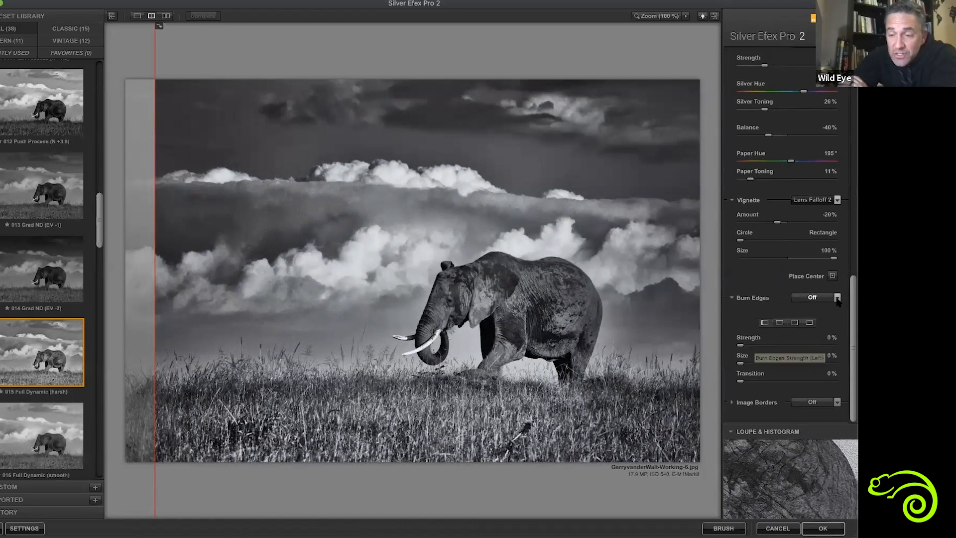
left_click(812, 297)
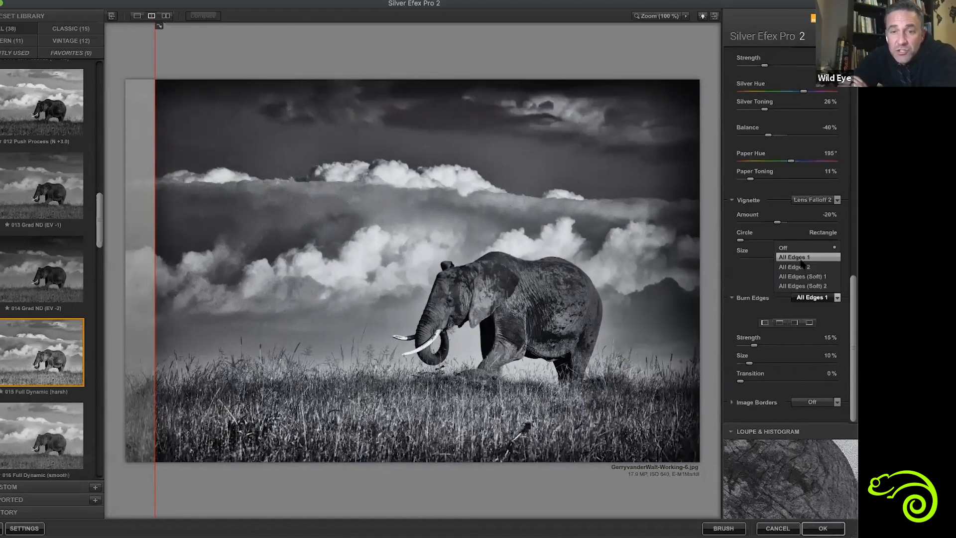
left_click(801, 258)
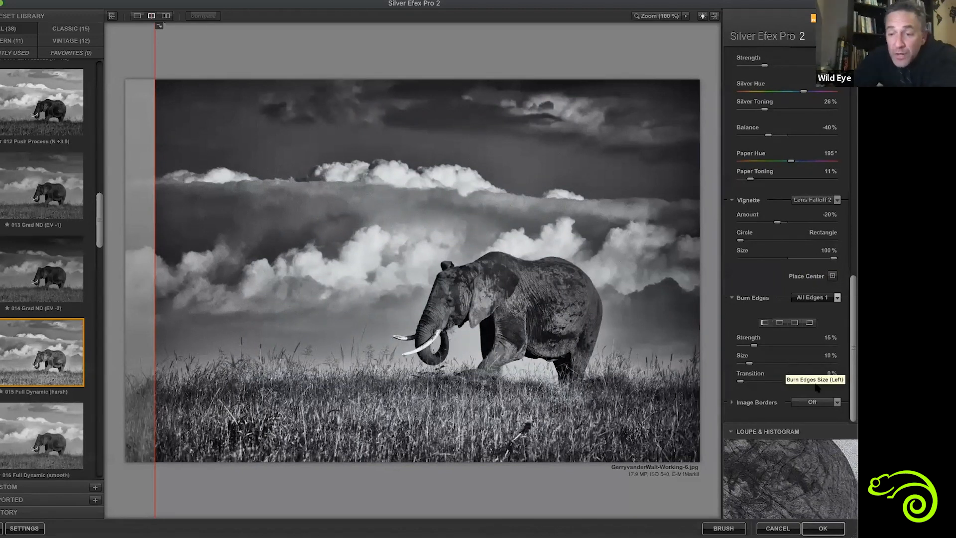
Add the Type 1 image border and sweep the before/after split across the elephant photo to compare
left_click(836, 402)
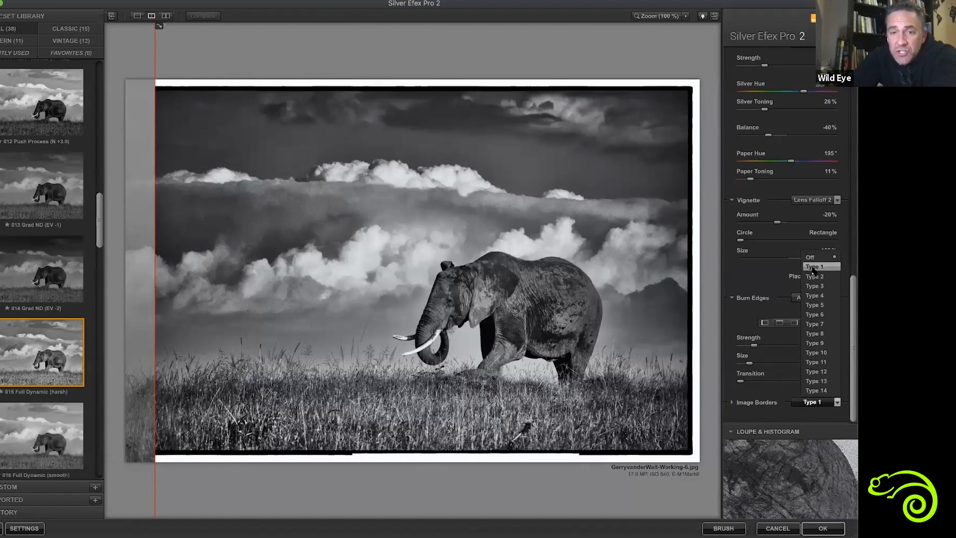
left_click(813, 268)
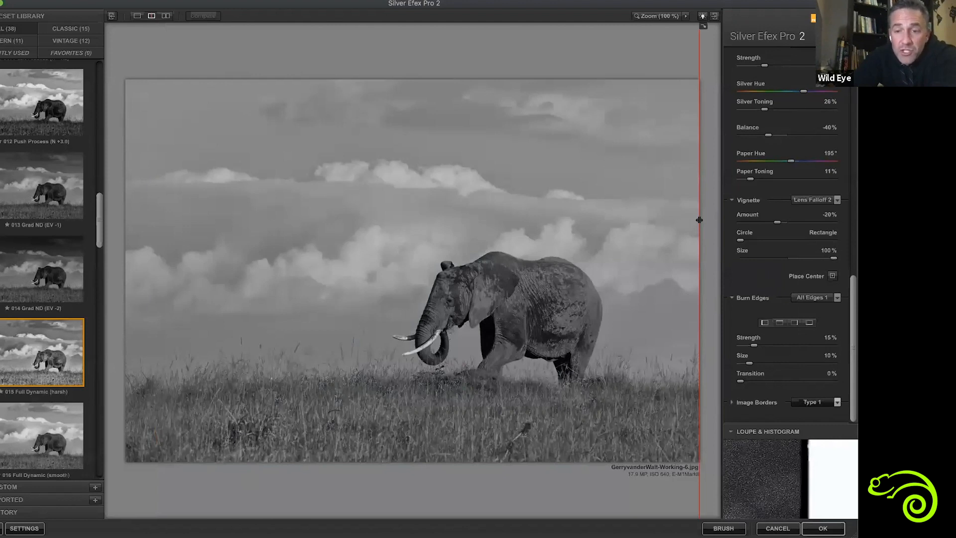
left_click_drag(696, 220, 30, 375)
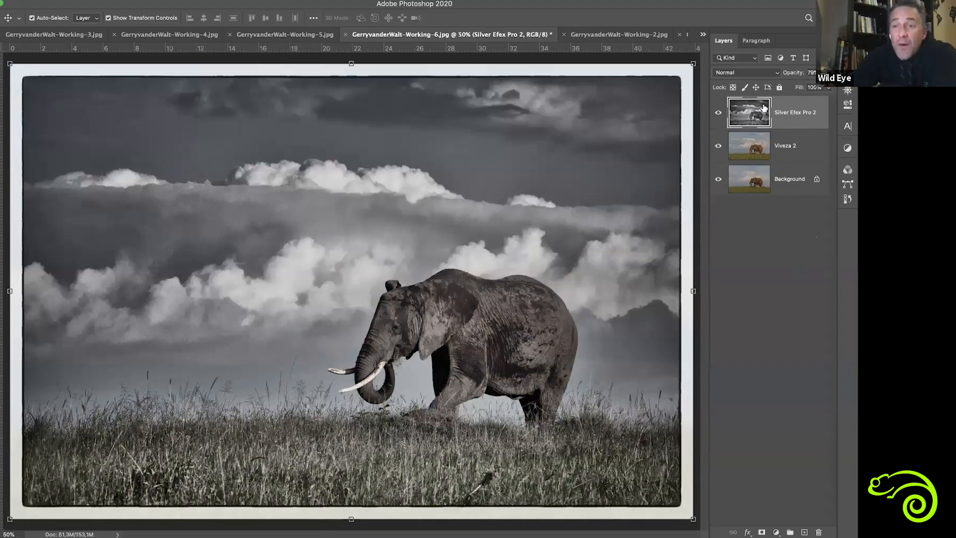
Set the Silver Efex Pro 2 layer to 100% opacity and toggle it and the Viveza 2 layer to compare the edits
key("0")
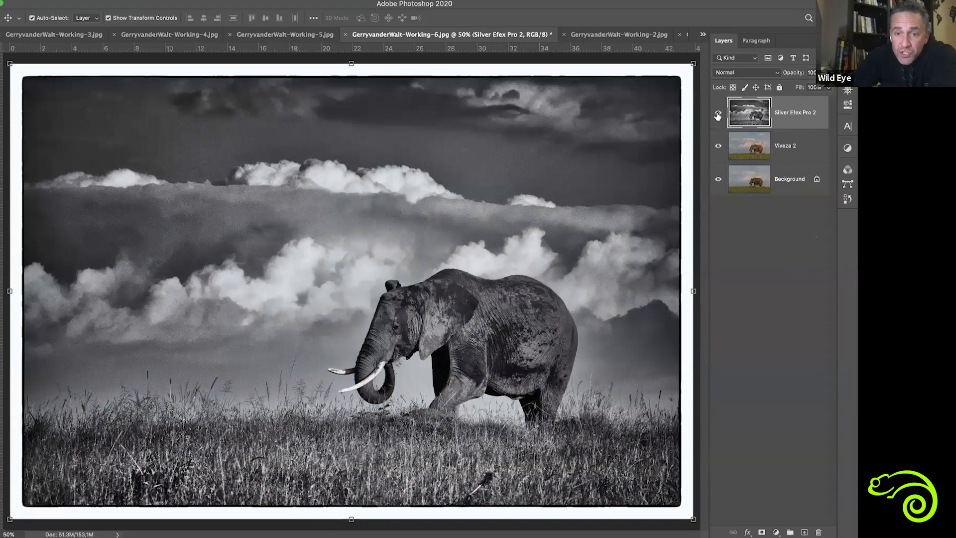
key("super+comma")
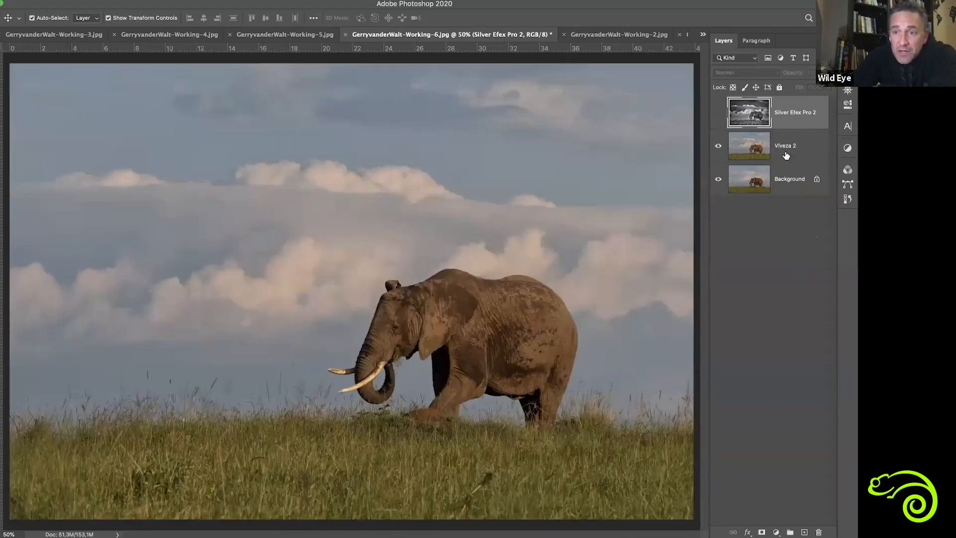
key("alt+bracketleft")
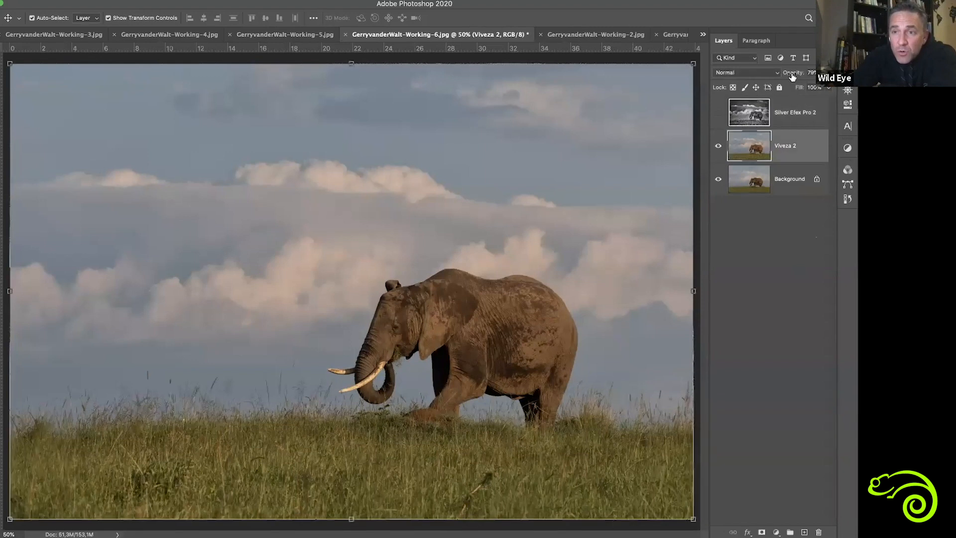
left_click(718, 147)
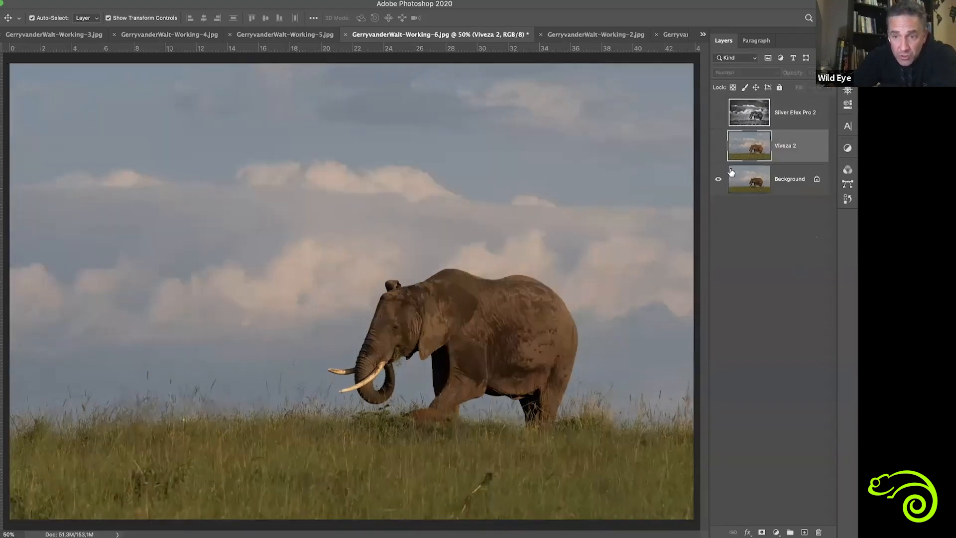
left_click(718, 147)
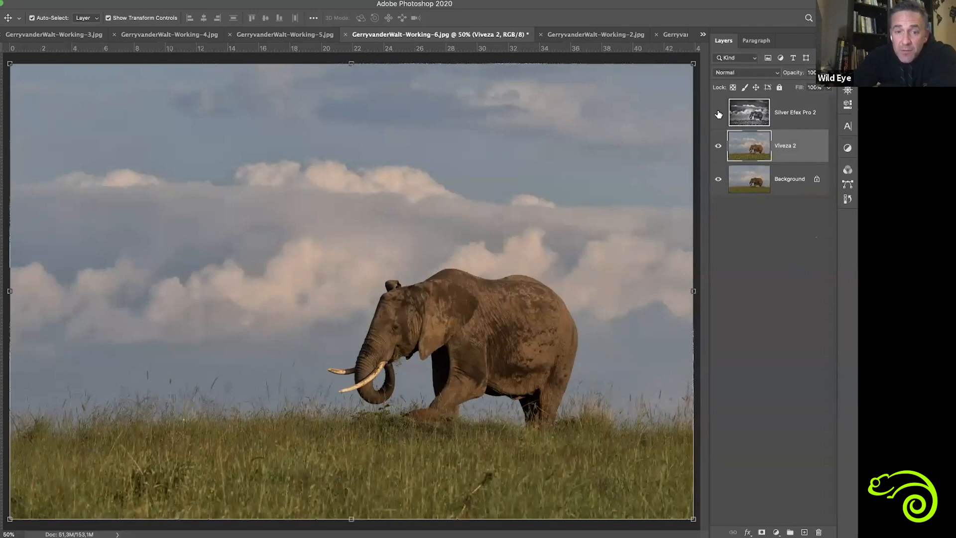
left_click(719, 115)
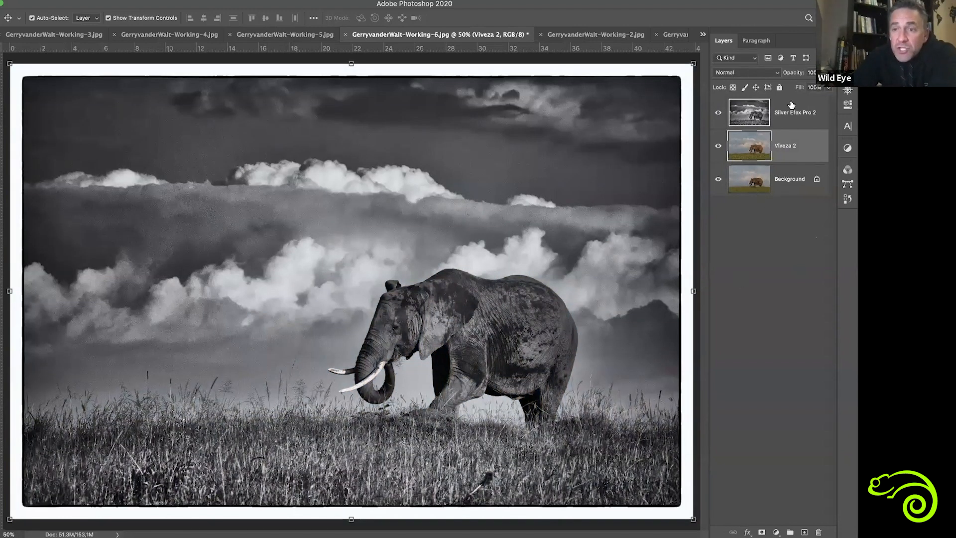
Lower the Silver Efex Pro 2 layer's opacity to 62% and toggle its visibility to compare the blend
left_click(781, 118)
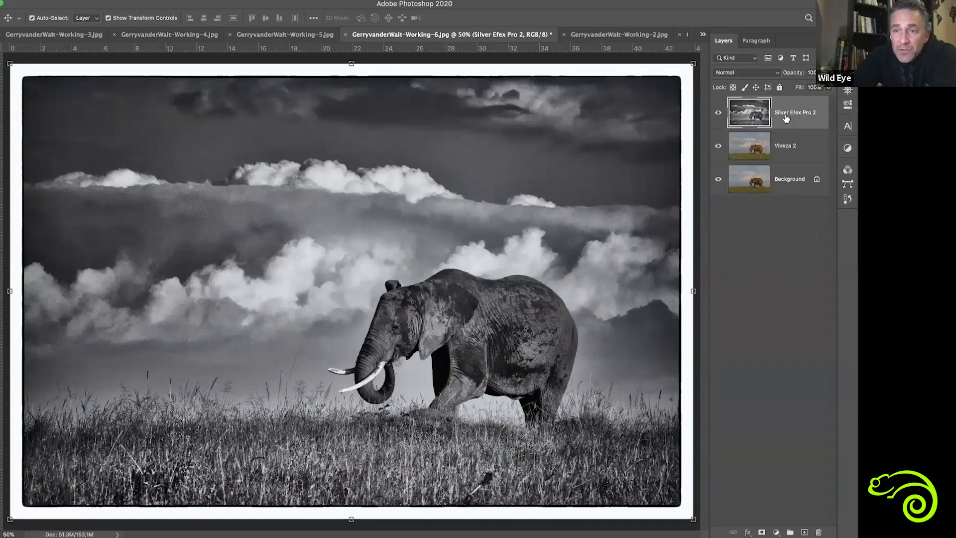
left_click_drag(792, 75, 760, 76)
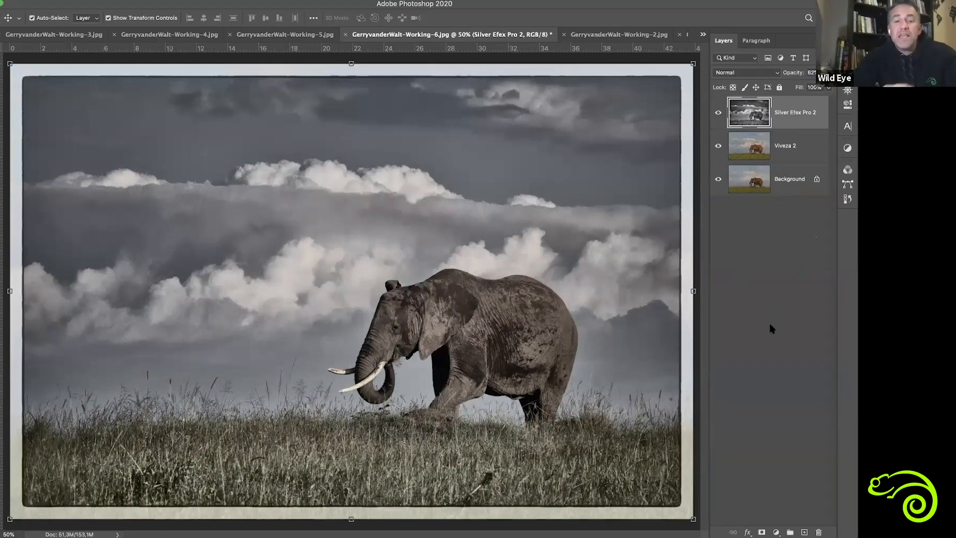
left_click(718, 113)
left_click(718, 113)
left_click(718, 113)
left_click(718, 113)
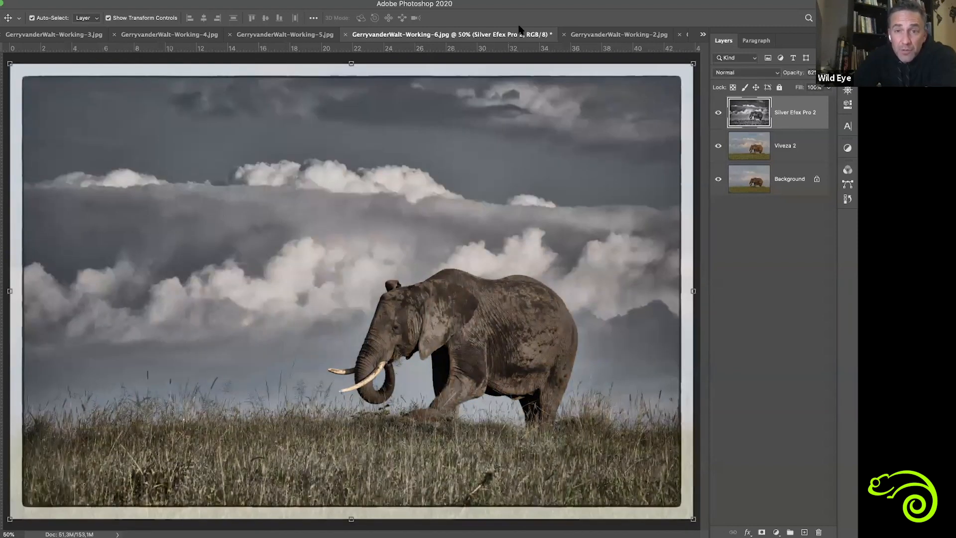
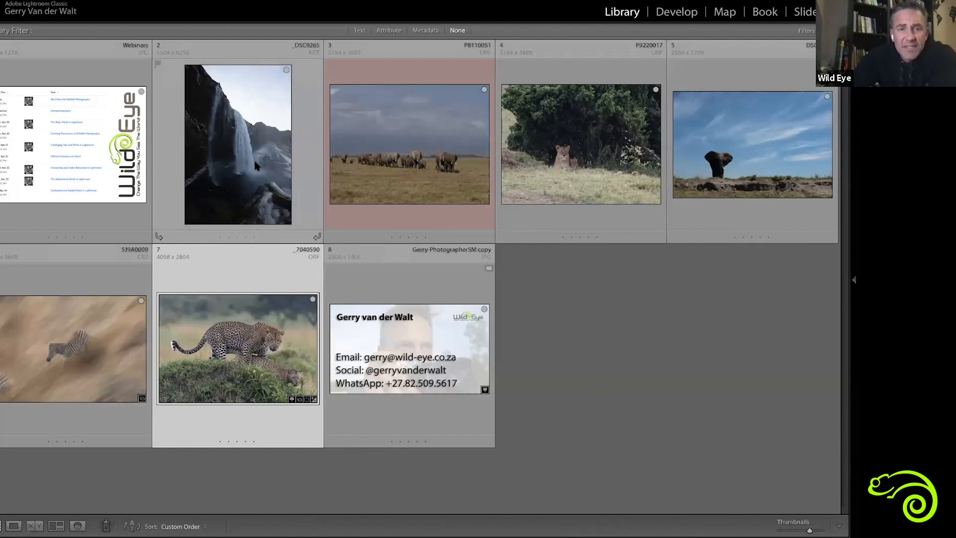
Switch to Lightroom Classic and open the waterfall photo _DSC9265 in the Develop module
double_click(254, 195)
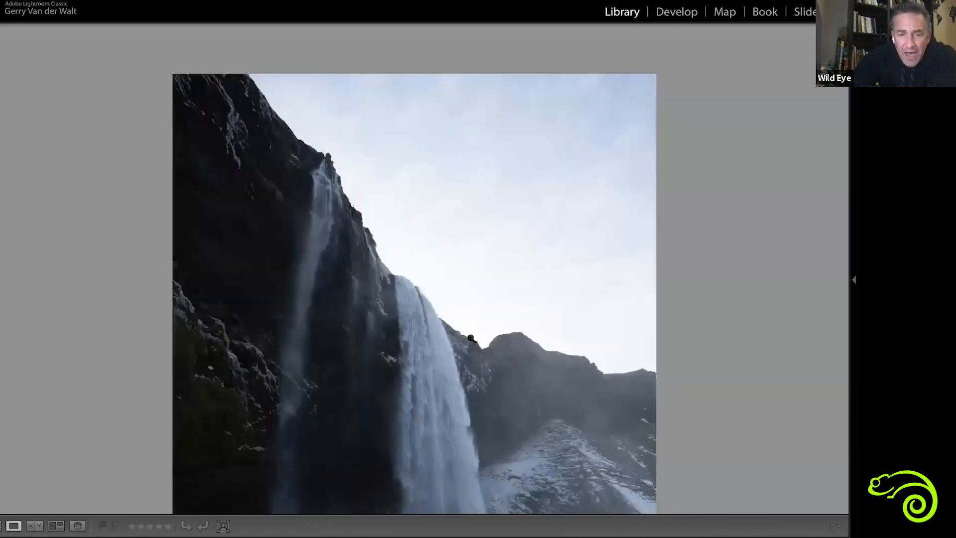
left_click(470, 338)
mouse_move(850, 282)
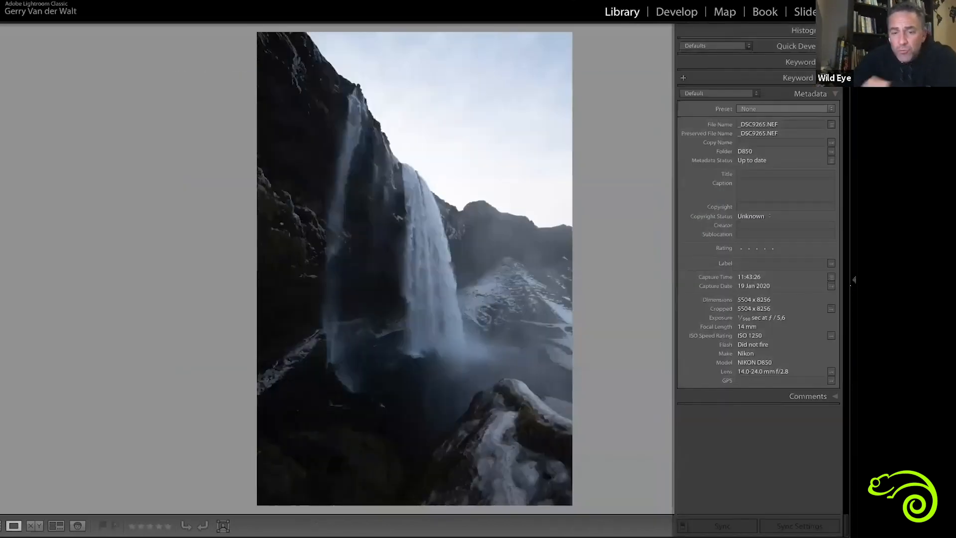
key("d")
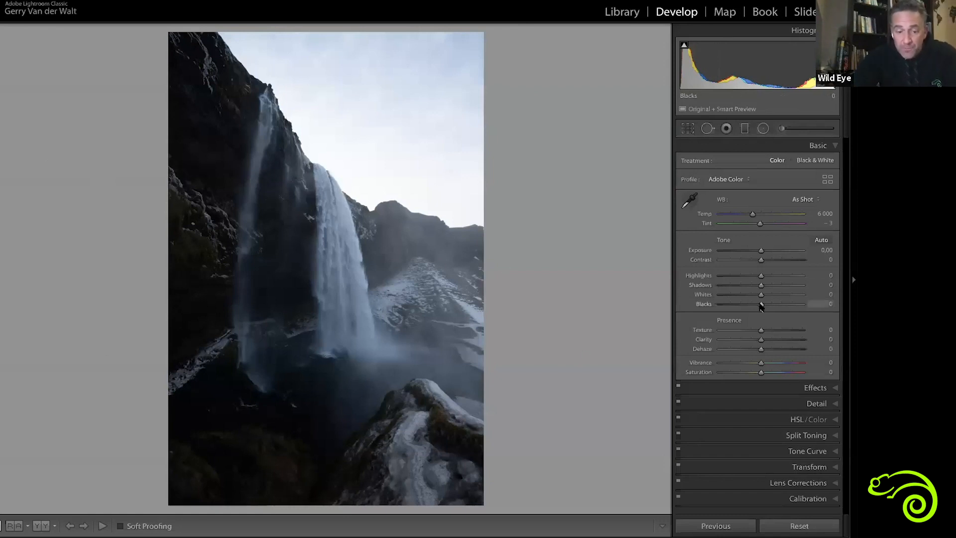
Set Exposure +0.15, Contrast +7, Highlights -68, Shadows +35, Whites +24, Blacks -5, Texture +30, Clarity +24, Dehaze +8 and Vibrance +16
left_click_drag(760, 304, 762, 250)
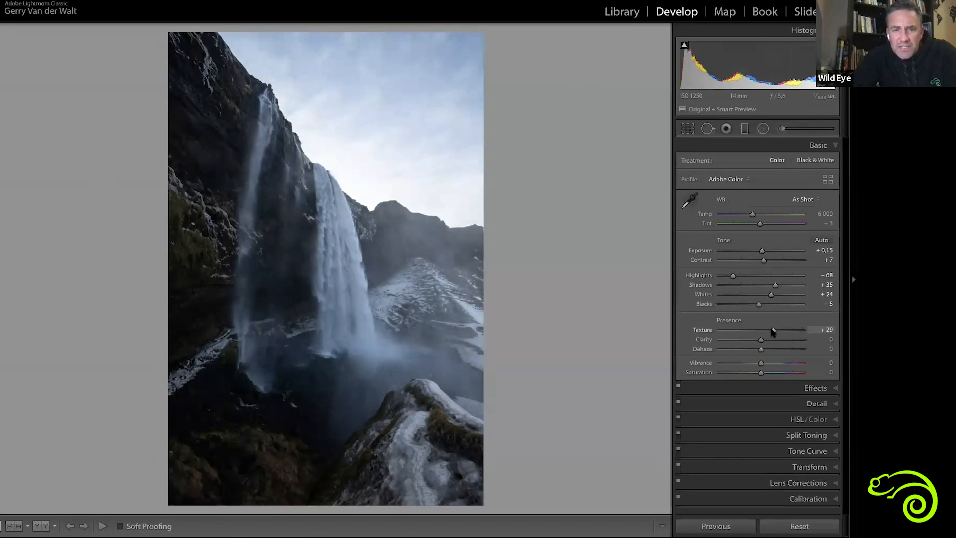
left_click_drag(761, 339, 769, 364)
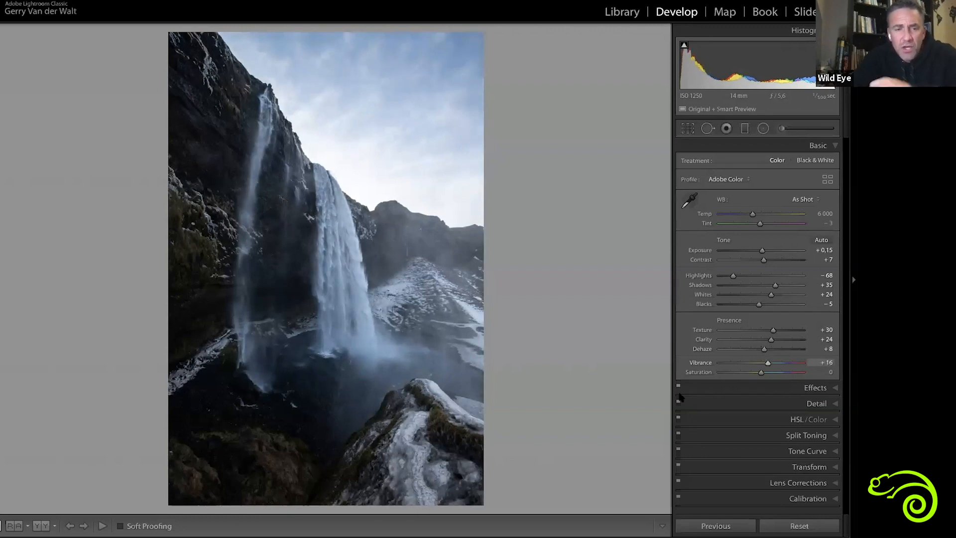
Compare the waterfall photo's before and after versions up close and return to the library grid with smaller thumbnails
key("y")
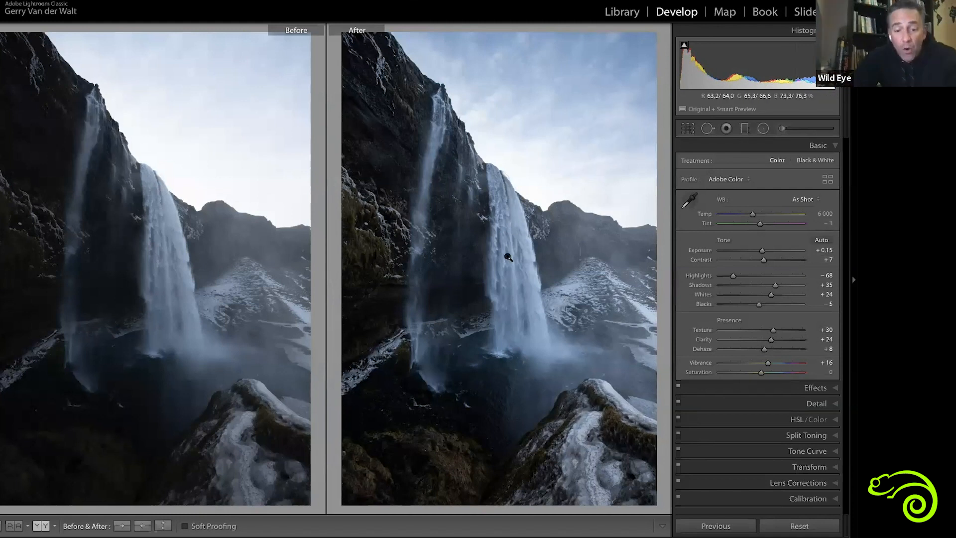
left_click(486, 269)
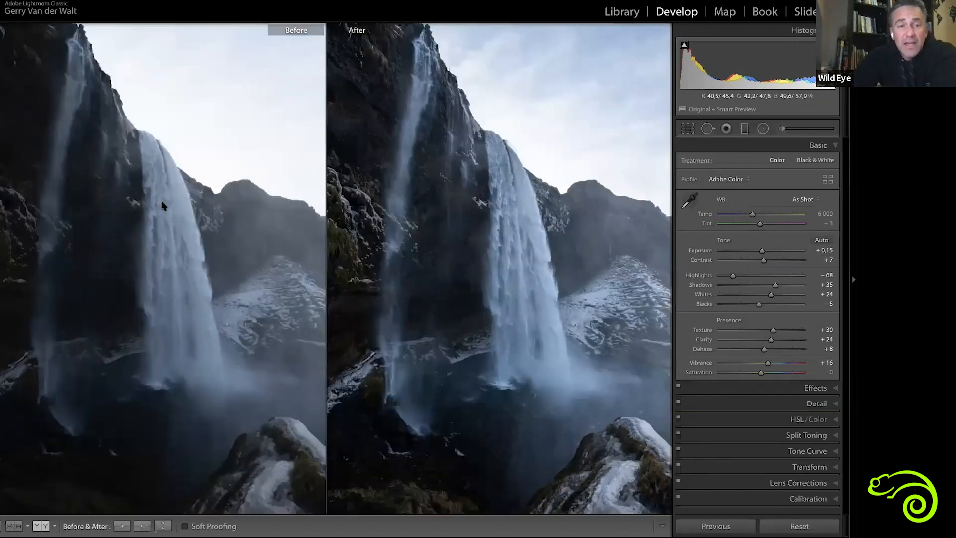
key("g")
key("minus")
key("minus")
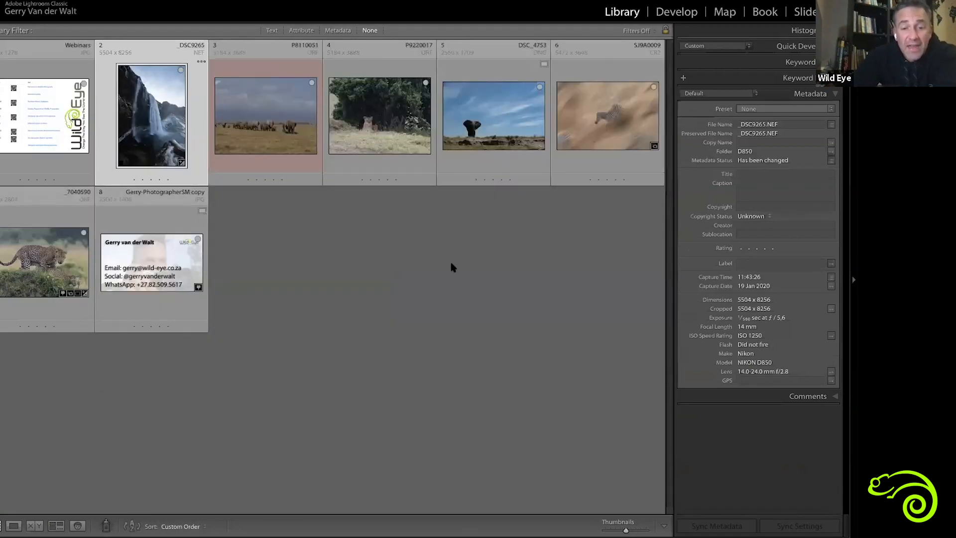
Send a copy of the waterfall photo with Lightroom adjustments to Color Efex Pro 4 as a 16-bit sRGB TIFF at resolution 300
right_click(128, 116)
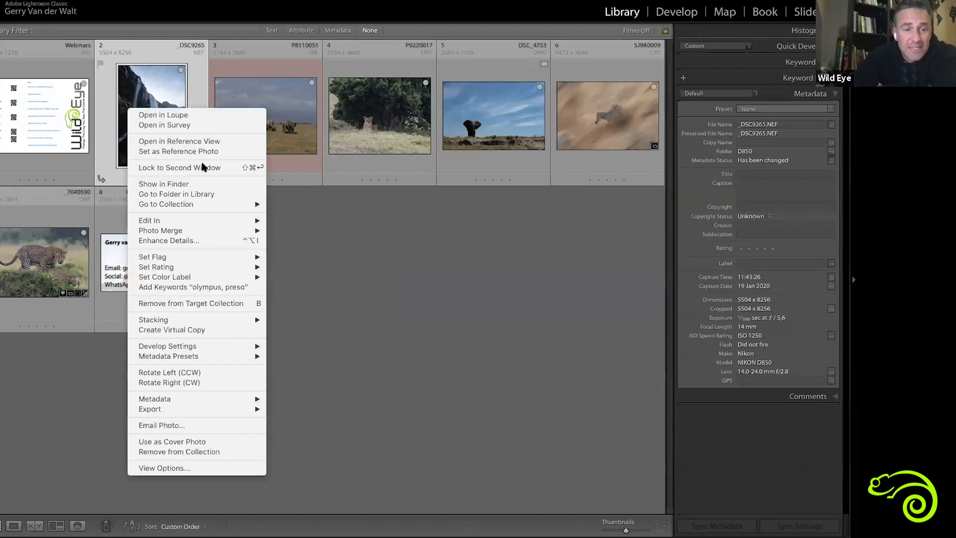
mouse_move(209, 220)
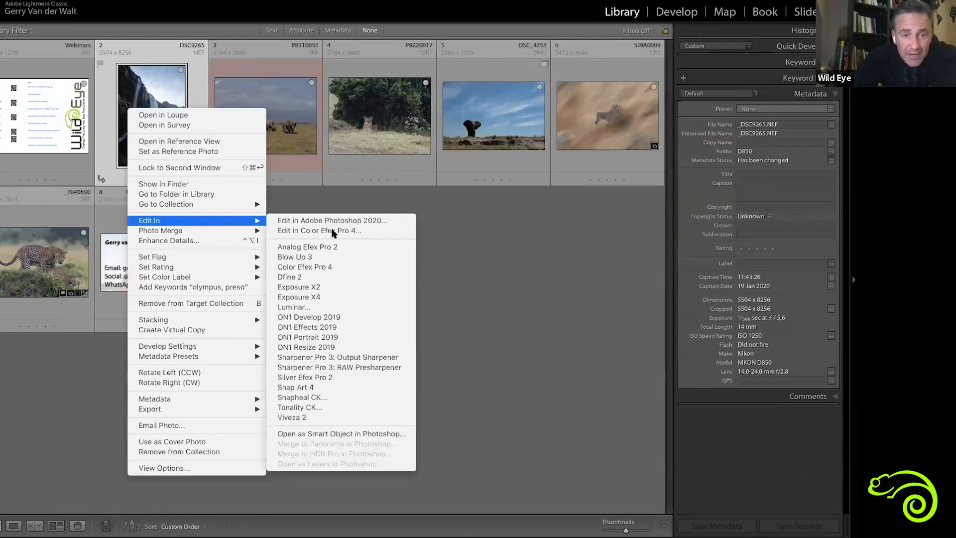
left_click(318, 267)
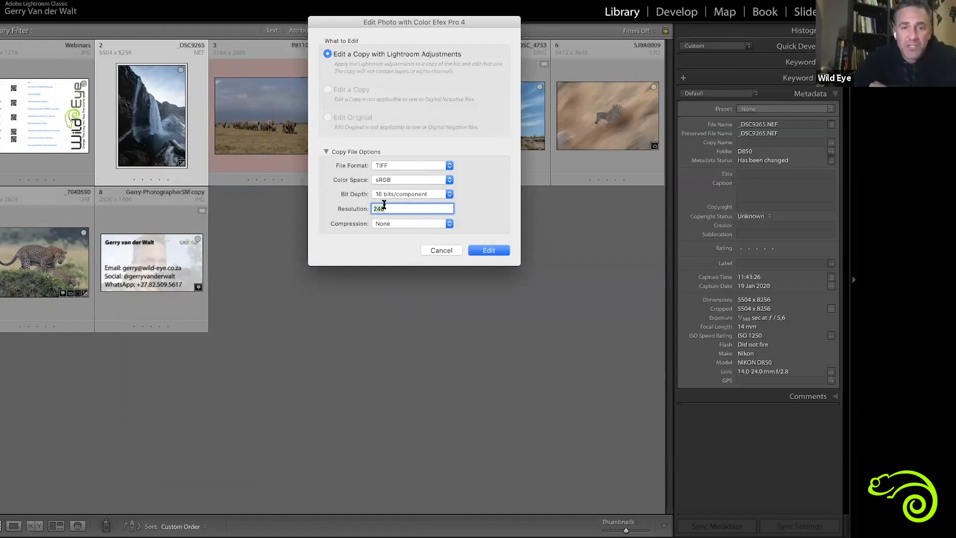
type("300")
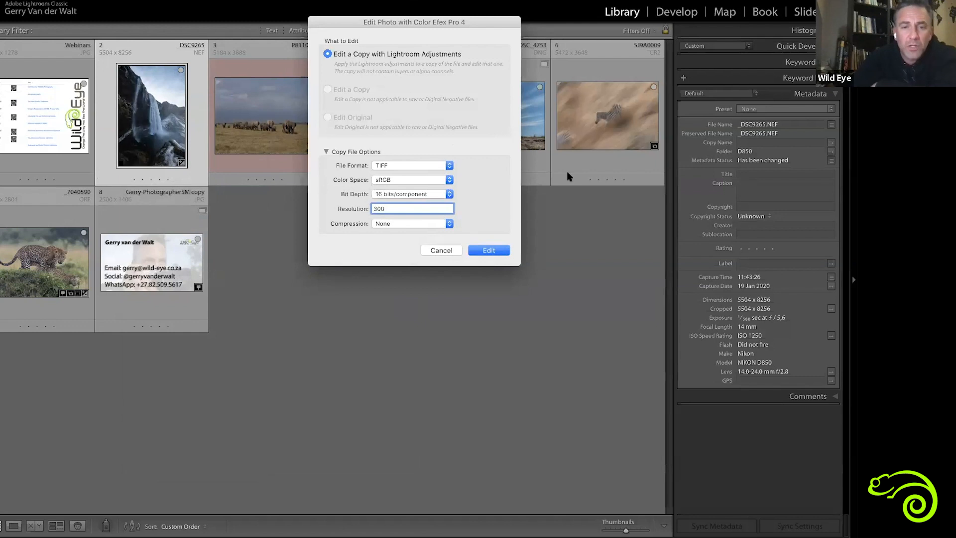
left_click(486, 249)
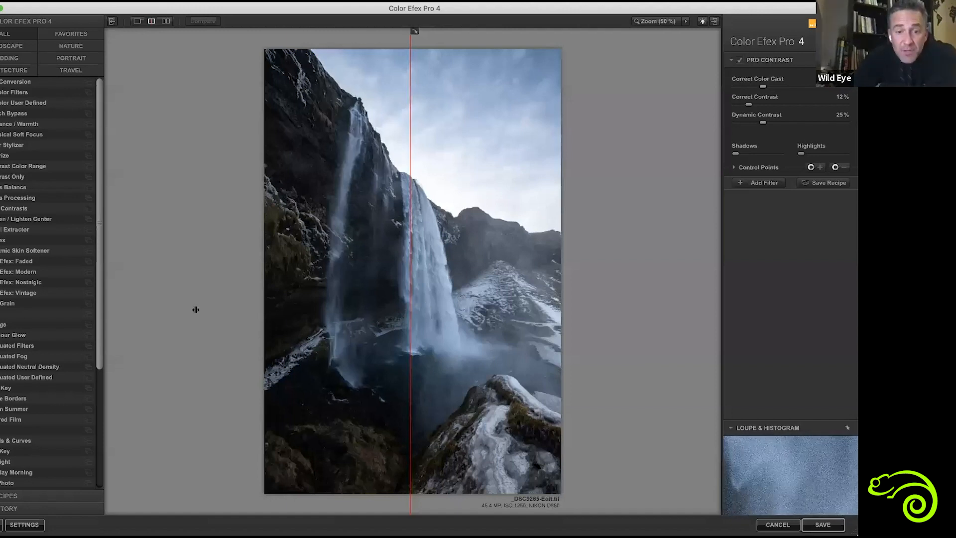
Reveal the filtered preview across the whole photo and reduce Pro Contrast's Correct Color Cast to its minimum and Correct Contrast to 0%
left_click_drag(411, 310, 195, 310)
left_click_drag(764, 87, 677, 90)
left_click_drag(746, 104, 705, 105)
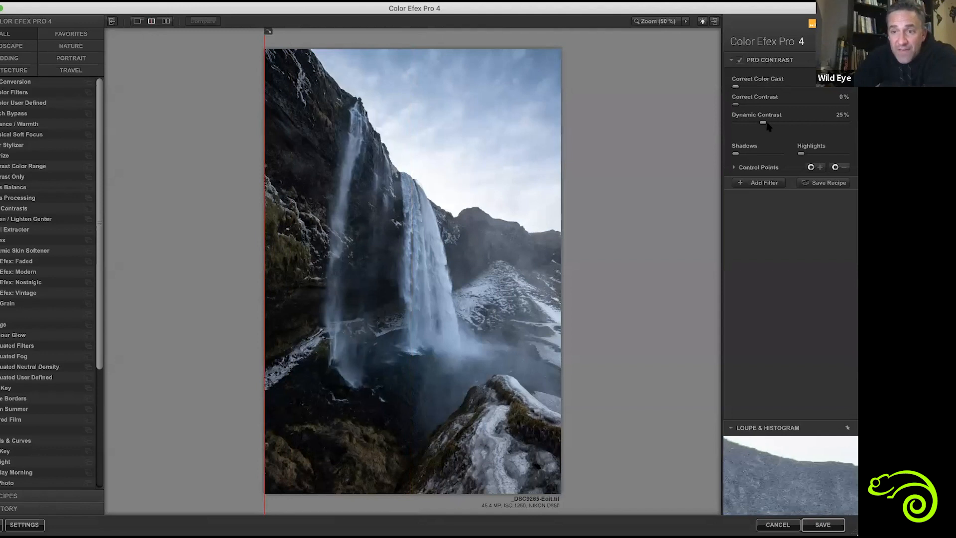
Reduce Pro Contrast's Dynamic Contrast to 0% and pick Pro Contrast from the favorite filters
left_click_drag(762, 123, 702, 123)
left_click(65, 36)
left_click(5, 123)
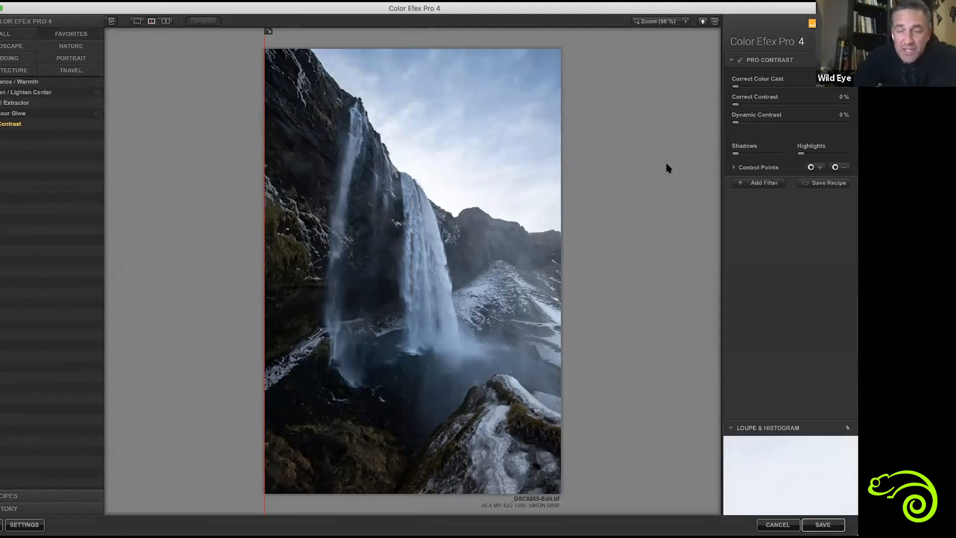
Raise Correct Color Cast slightly, set Correct Contrast to 22% and Dynamic Contrast to 42%, compare against the unfiltered waterfall photo, and save the edit
mouse_move(736, 88)
left_mouse_down()
mouse_move(801, 92)
mouse_move(734, 85)
left_mouse_up()
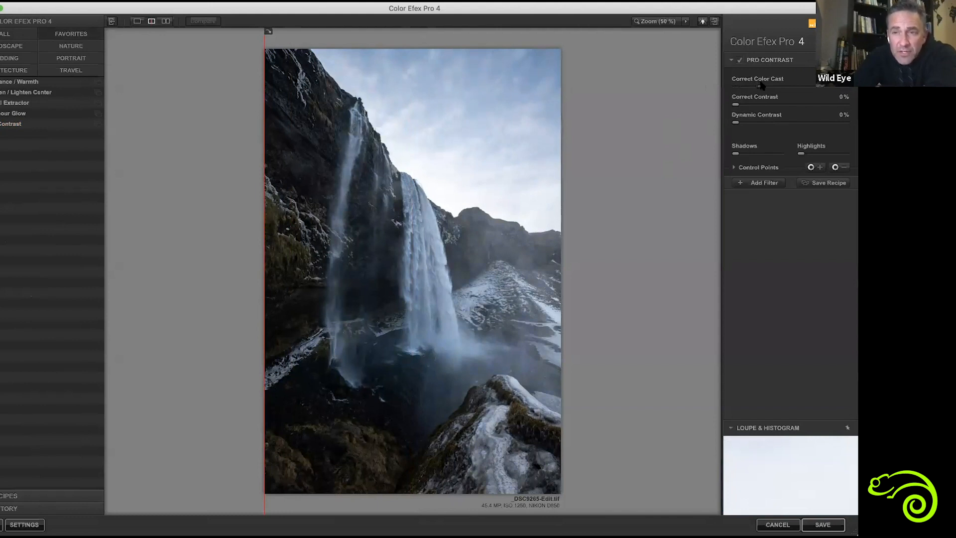
left_click_drag(736, 105, 779, 124)
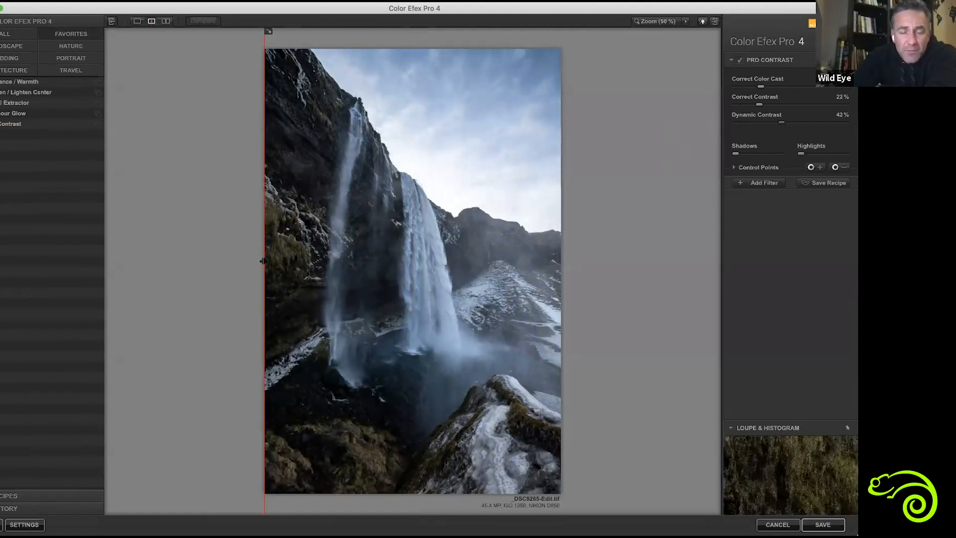
left_click_drag(265, 261, 546, 201)
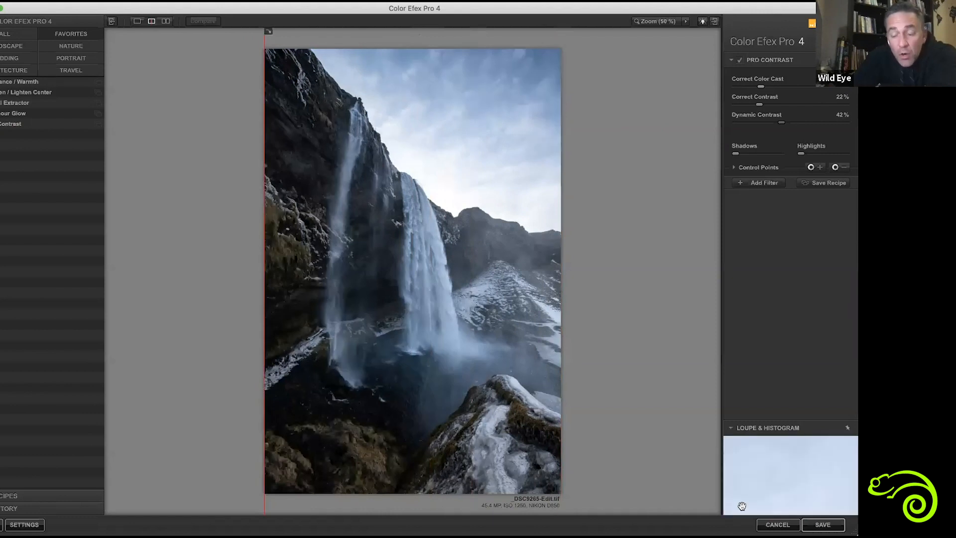
left_click(824, 525)
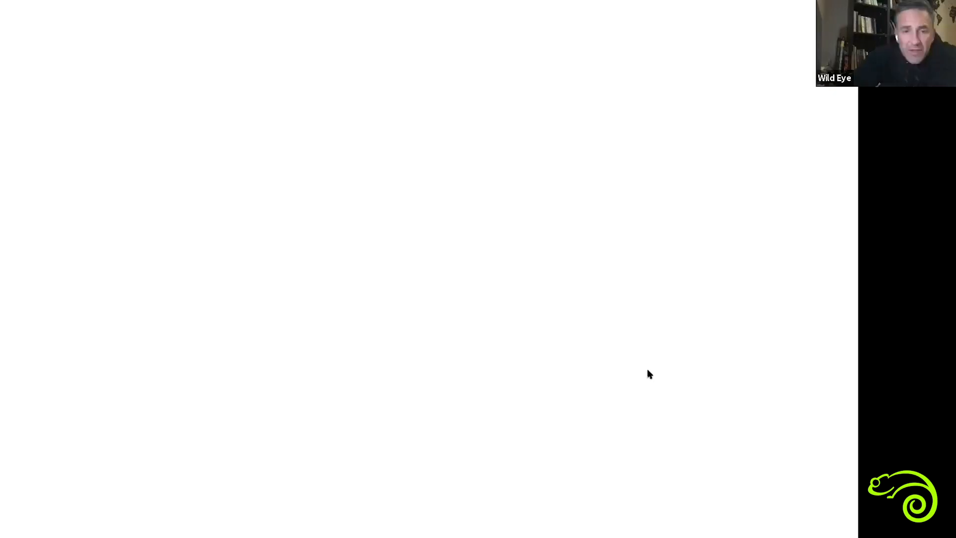
Enlarge the library thumbnails and alternate between the original waterfall NEF and its filtered TIFF to compare them
key("equal")
key("equal")
key("equal")
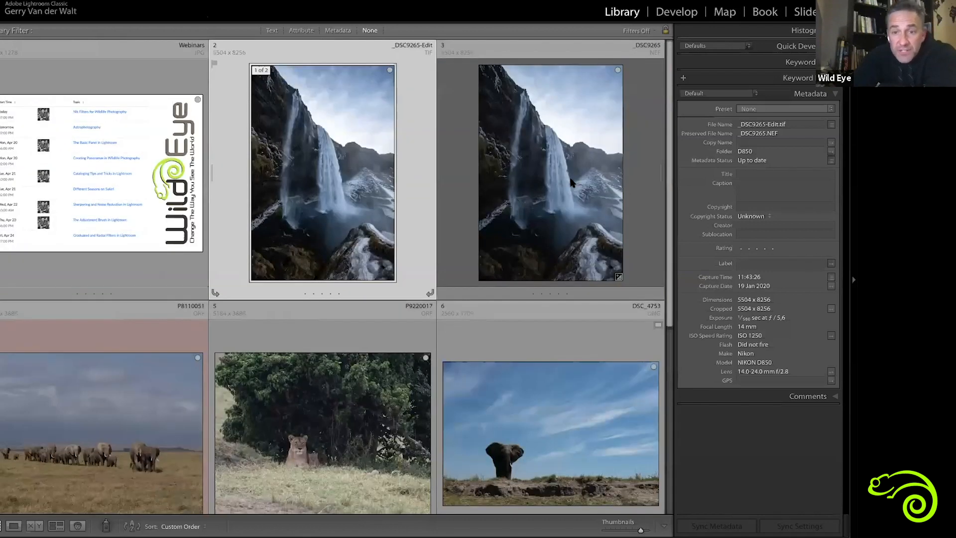
left_click(654, 61)
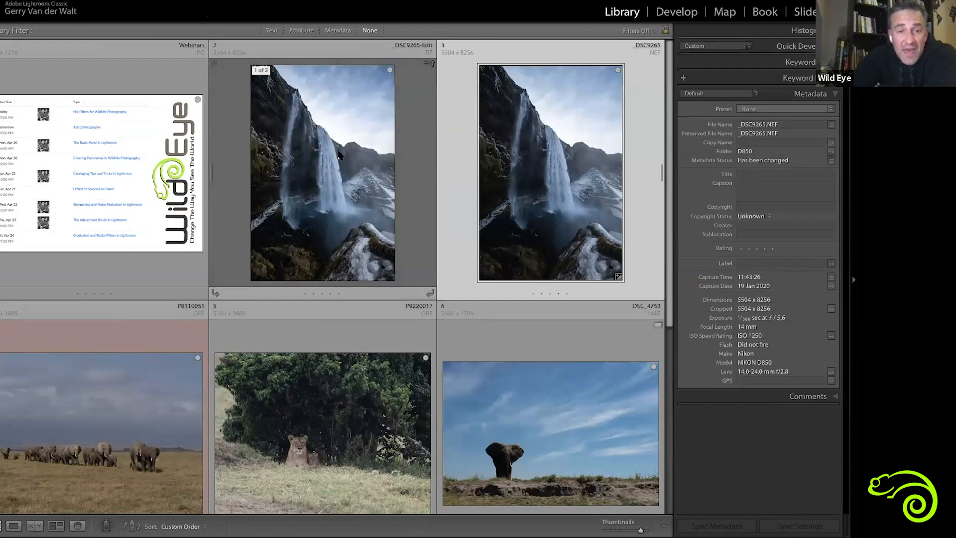
left_click(426, 52)
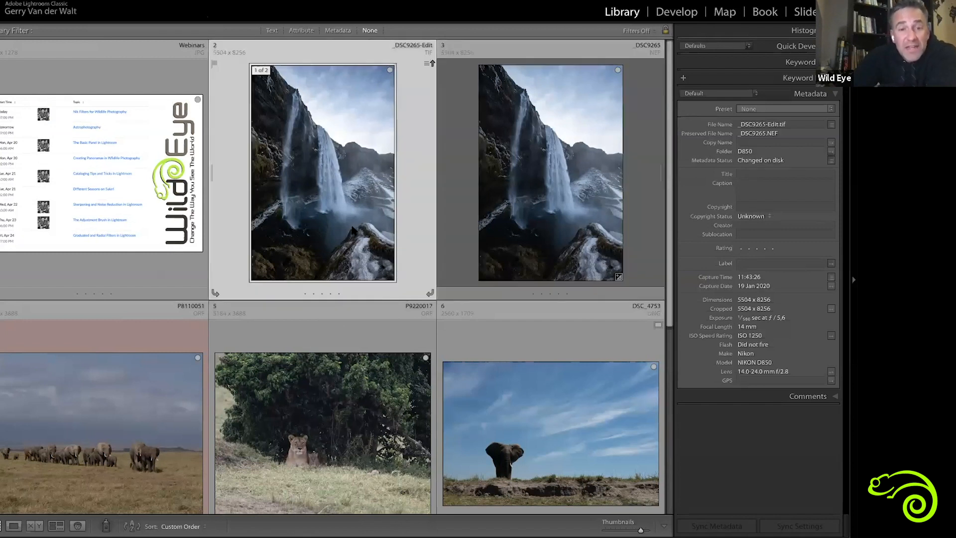
Compare the filtered waterfall TIFF and the original NEF side by side in Survey view with the side panels hidden
key("minus")
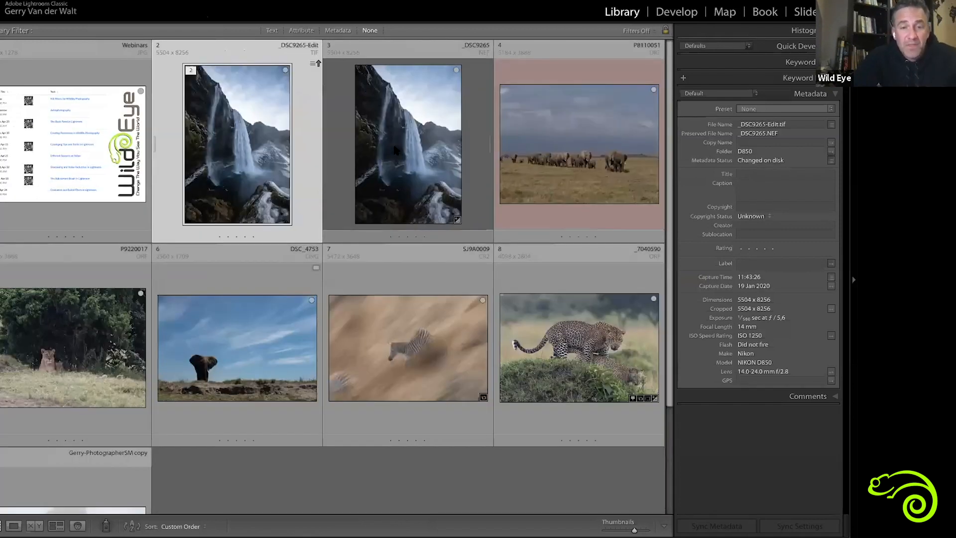
left_click(396, 149, "ctrl")
key("n")
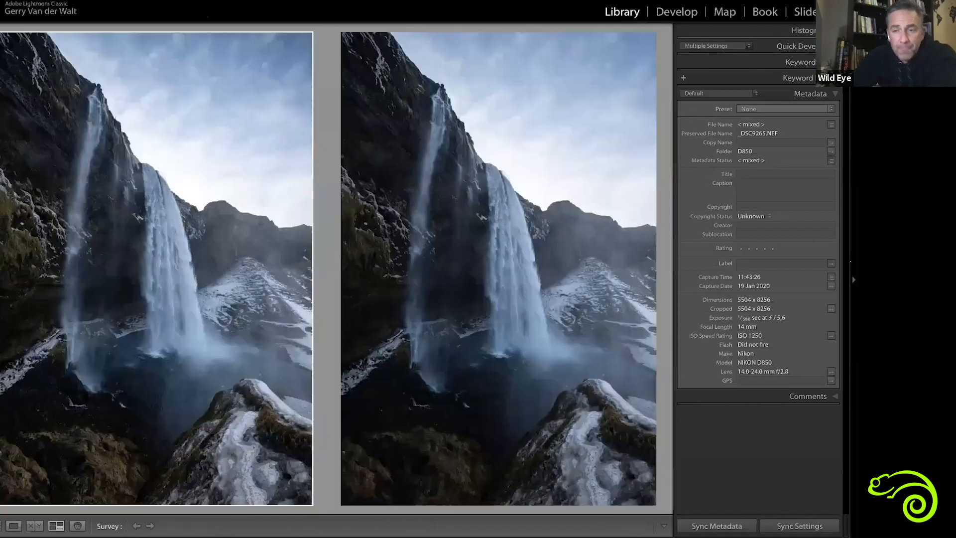
key("Tab")
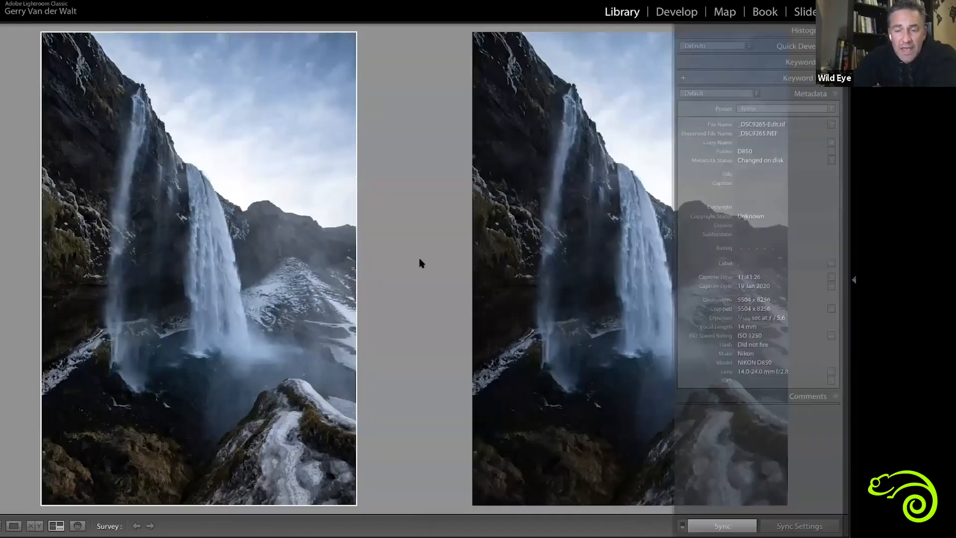
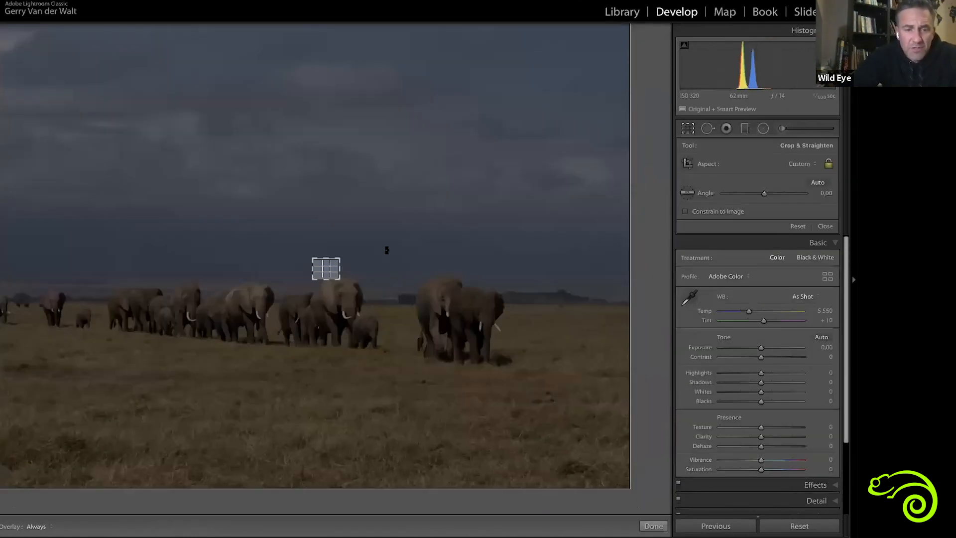
Undo the tiny crop rectangle and crop the elephant herd photo at its original aspect ratio, trimming the right side and foreground grass
key("ctrl+z")
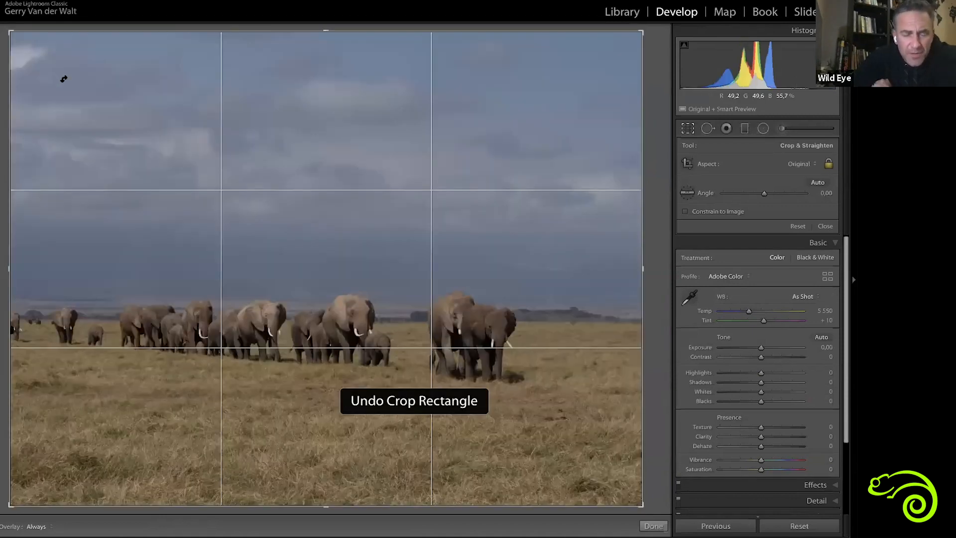
left_click_drag(9, 33, 64, 79)
left_click_drag(310, 251, 379, 313)
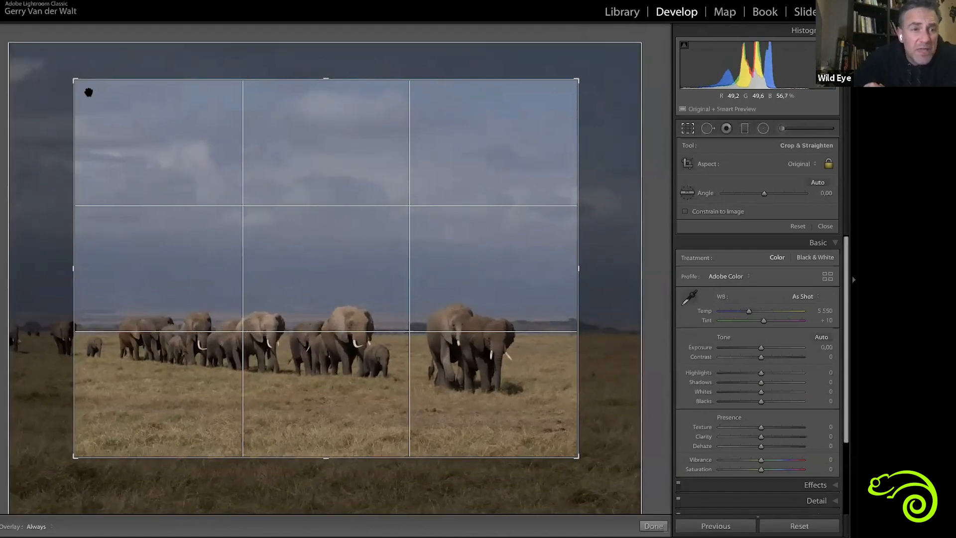
left_click_drag(74, 78, 55, 81)
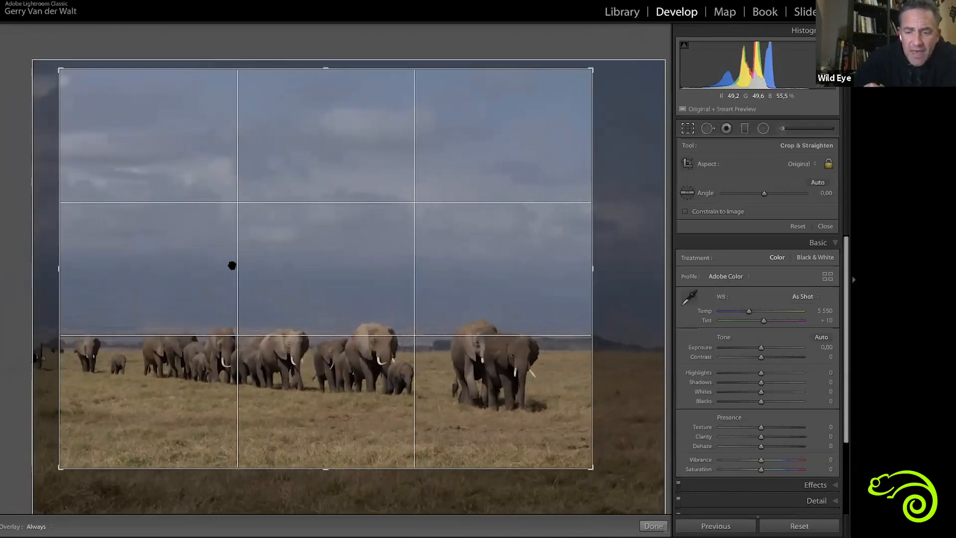
key("Return")
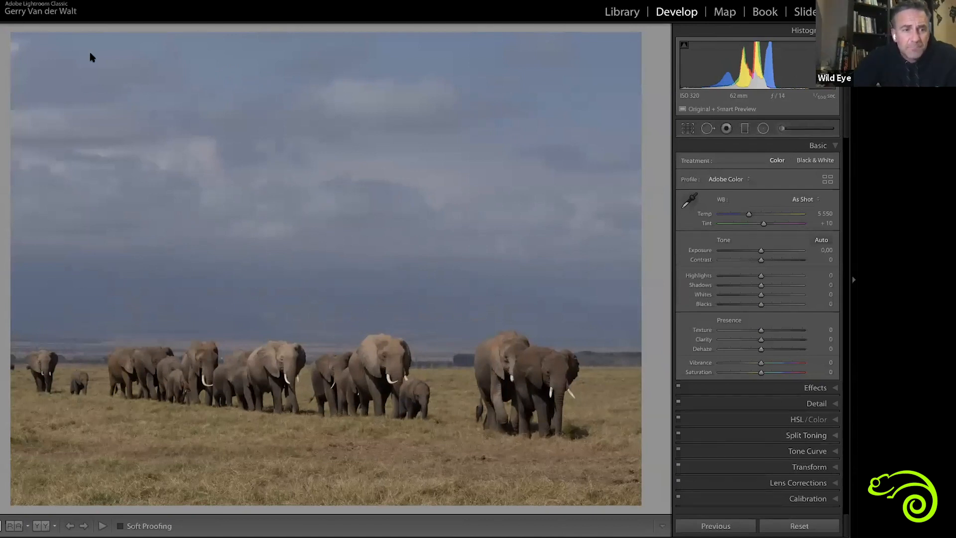
Set the elephant photo's Exposure +0.25, Contrast +7, Highlights -41, Shadows -31, Whites +53, Blacks -9, Texture +34, Clarity -3 and Dehaze +1
left_click_drag(761, 306, 780, 302)
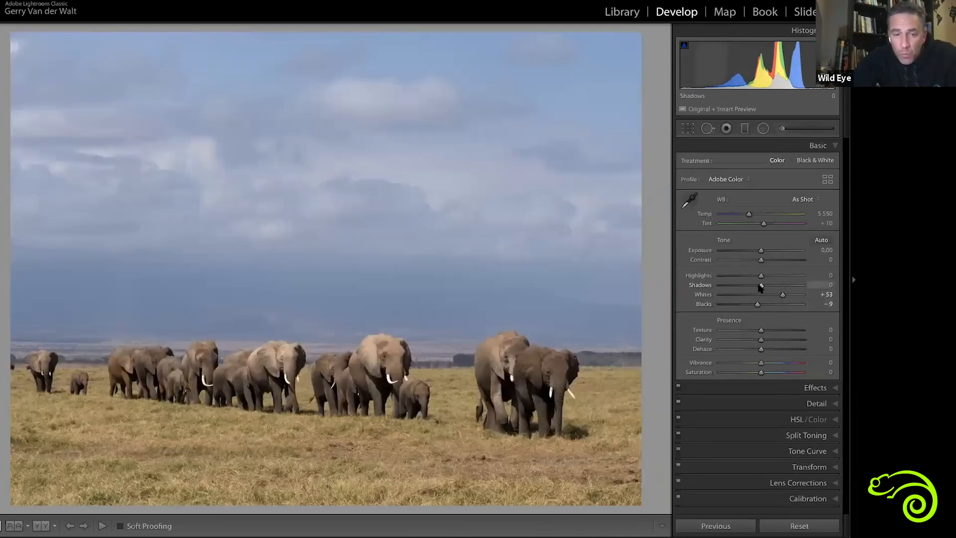
left_click_drag(756, 288, 766, 262)
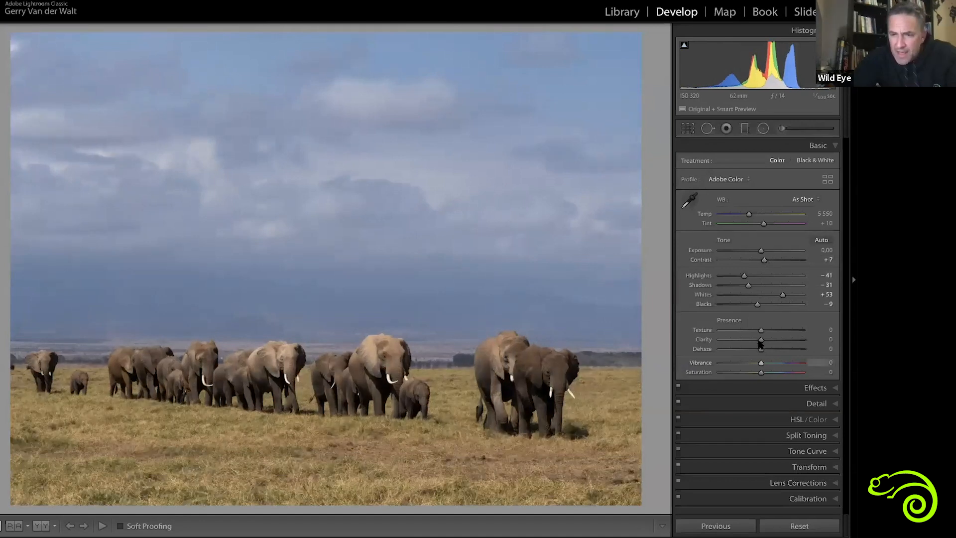
mouse_move(761, 331)
left_mouse_down()
mouse_move(776, 336)
mouse_move(763, 341)
mouse_move(767, 350)
mouse_move(759, 340)
left_mouse_up()
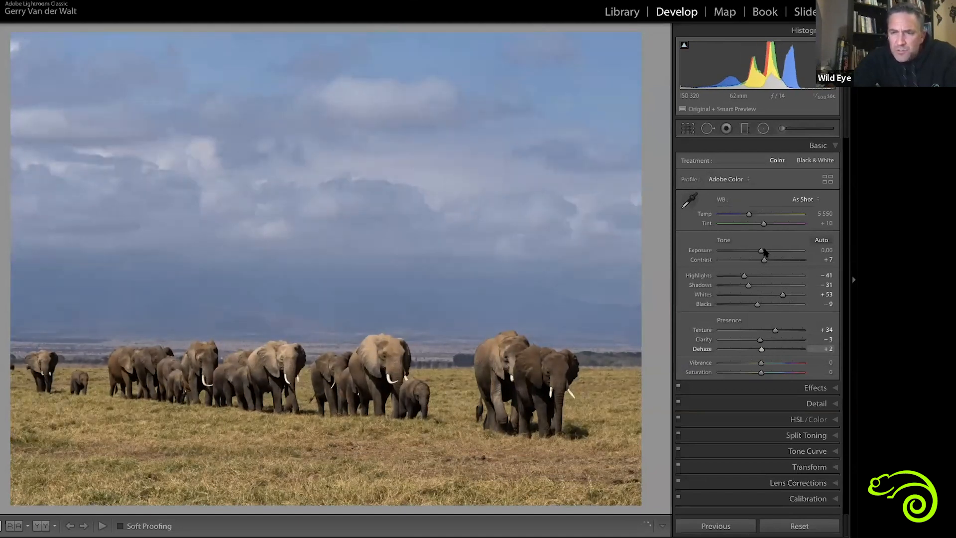
left_click_drag(761, 250, 764, 251)
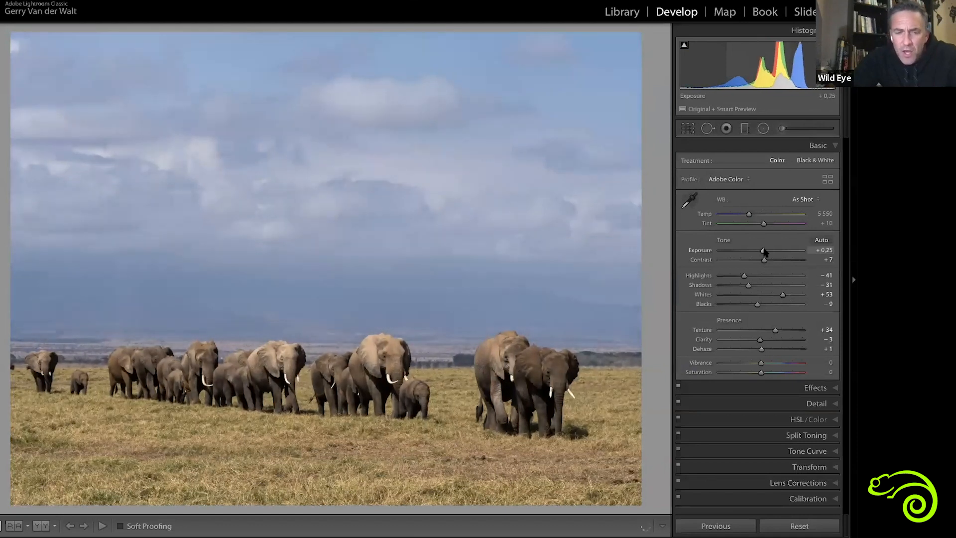
Show before and after side by side and send an adjusted copy to Silver Efex Pro 2 as a 16-bit sRGB TIFF at resolution 300
key("y")
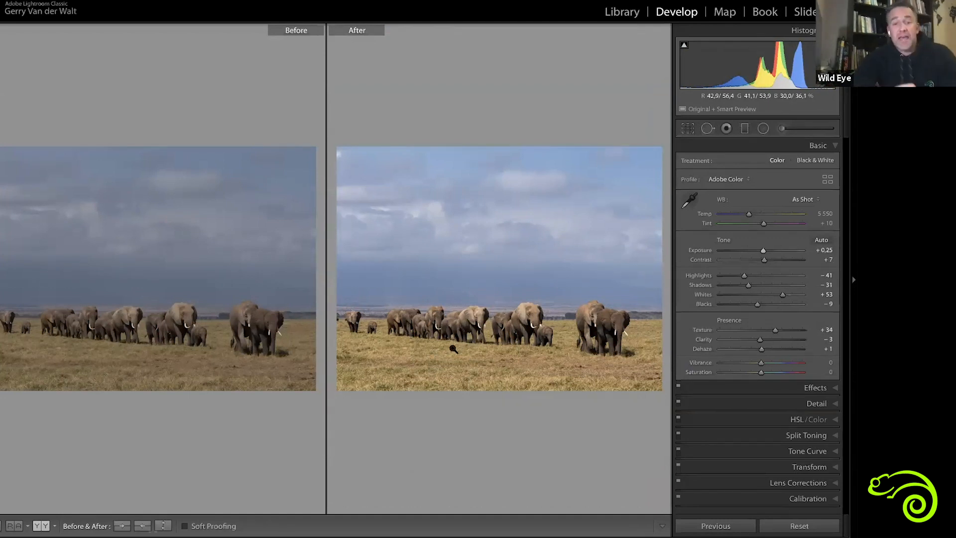
right_click(474, 263)
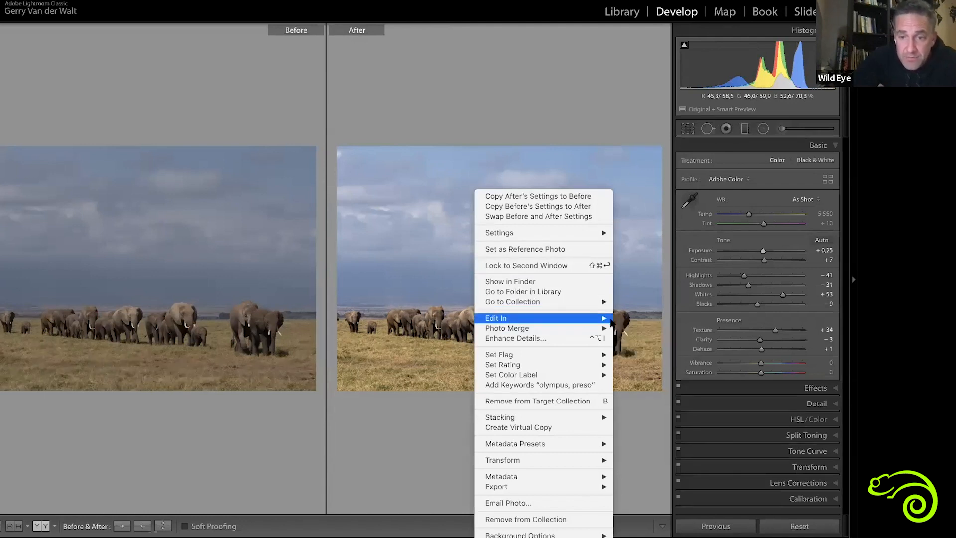
mouse_move(611, 321)
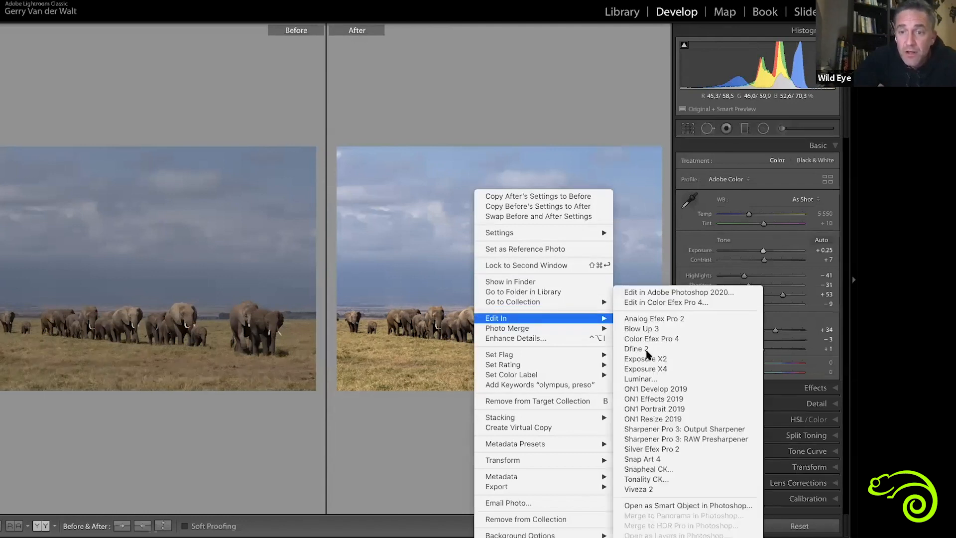
left_click(663, 452)
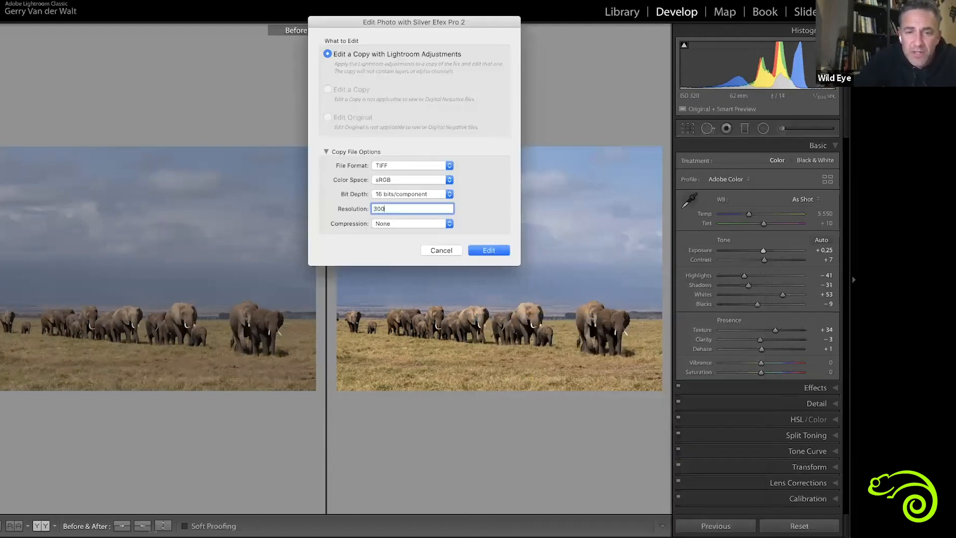
left_click(487, 250)
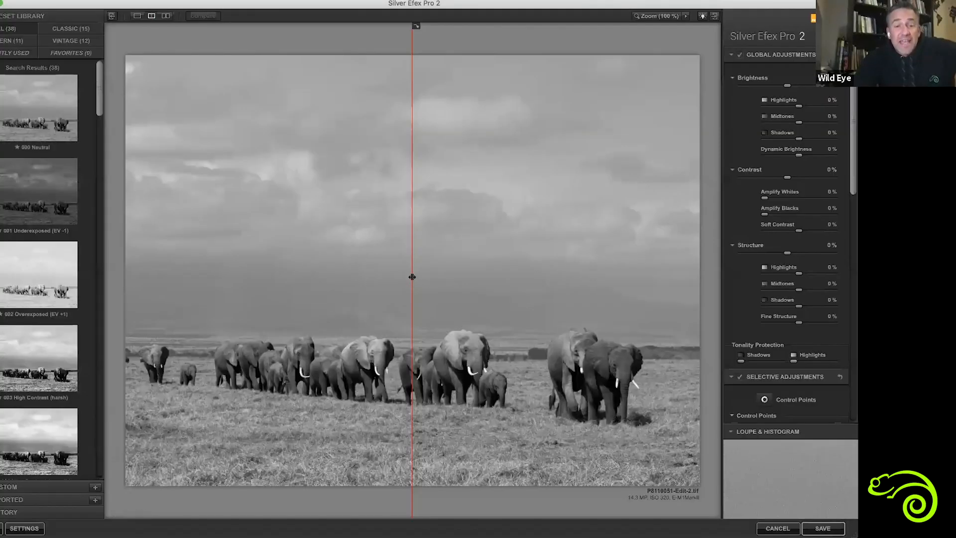
Reveal the full black-and-white preview, go through the presets from 000 Neutral to 014 Grad ND (EV -2), and compare the last one with the unfiltered photo
left_click_drag(139, 267, 165, 292)
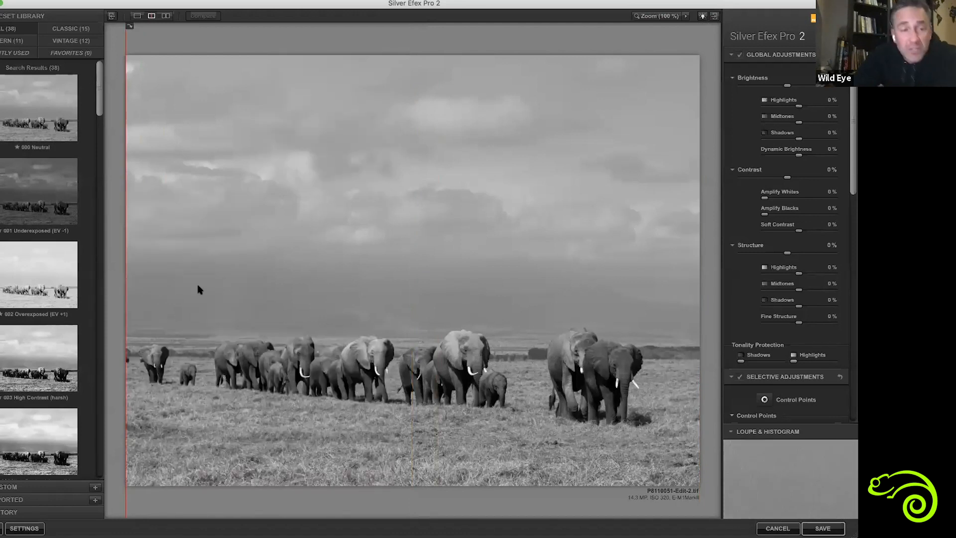
left_click(47, 120)
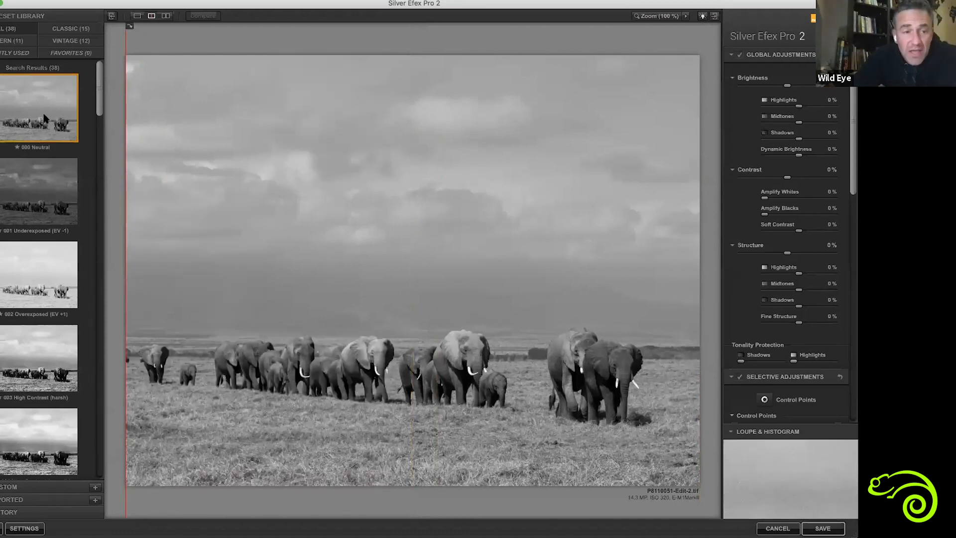
key("Down")
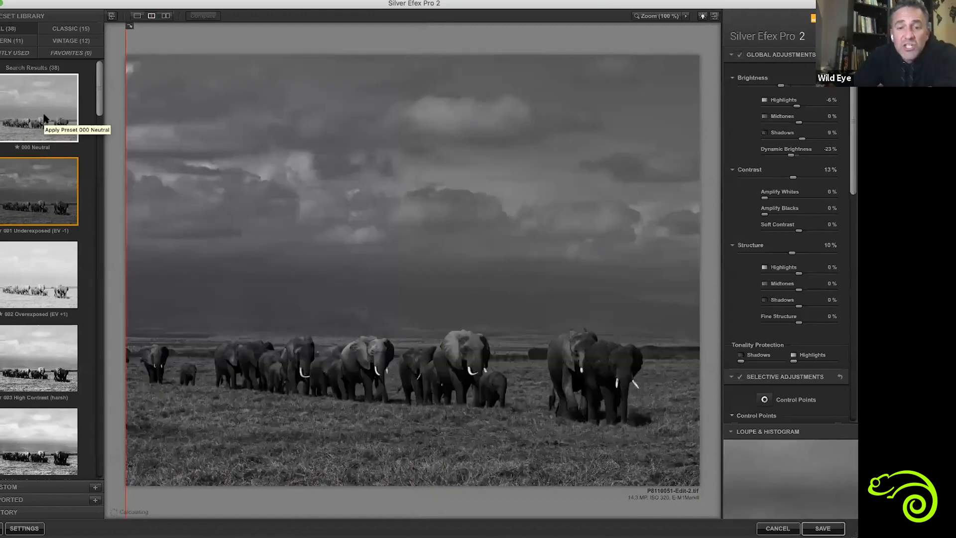
key("Down")
key("Down")
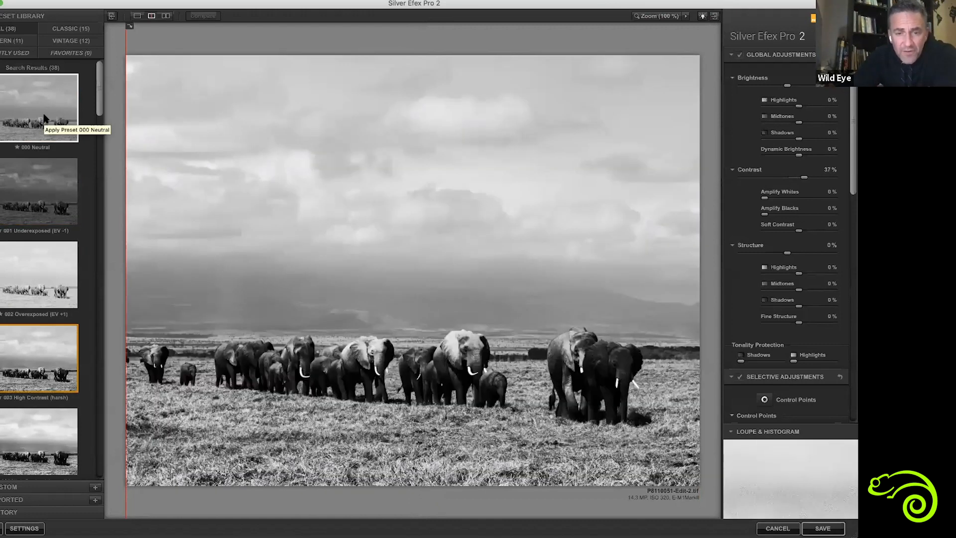
key("Down")
key("Down")
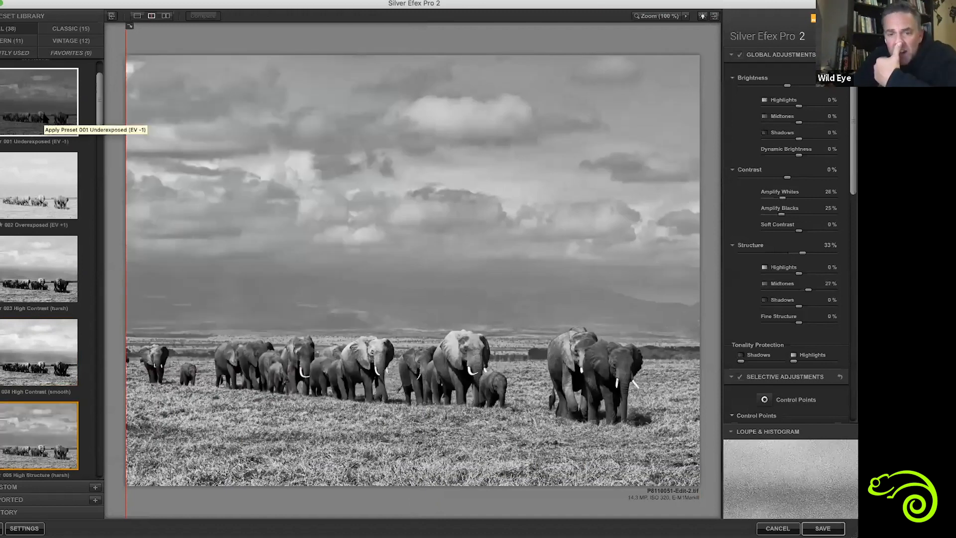
key("Down")
key("Down")
key("Down")
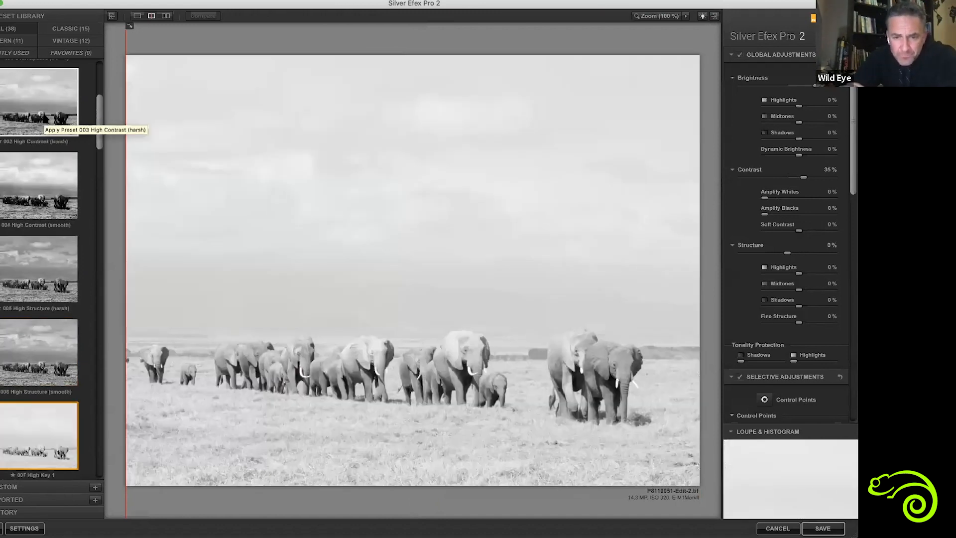
key("Down")
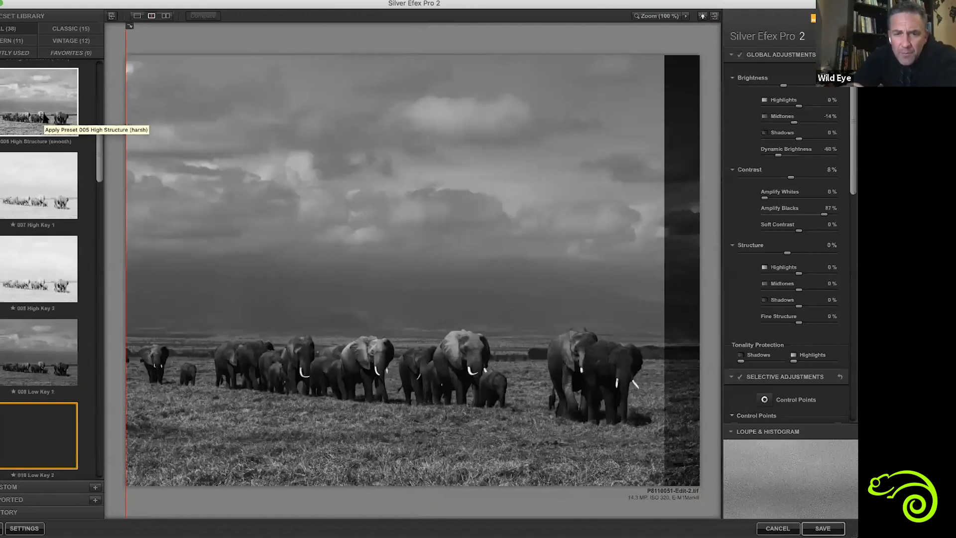
key("Down")
key("Down")
key("Down")
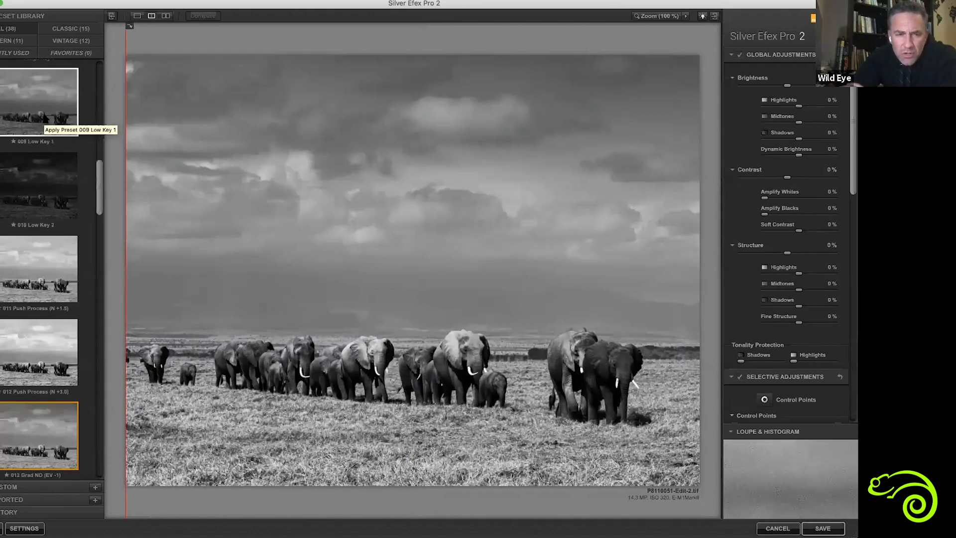
key("Down")
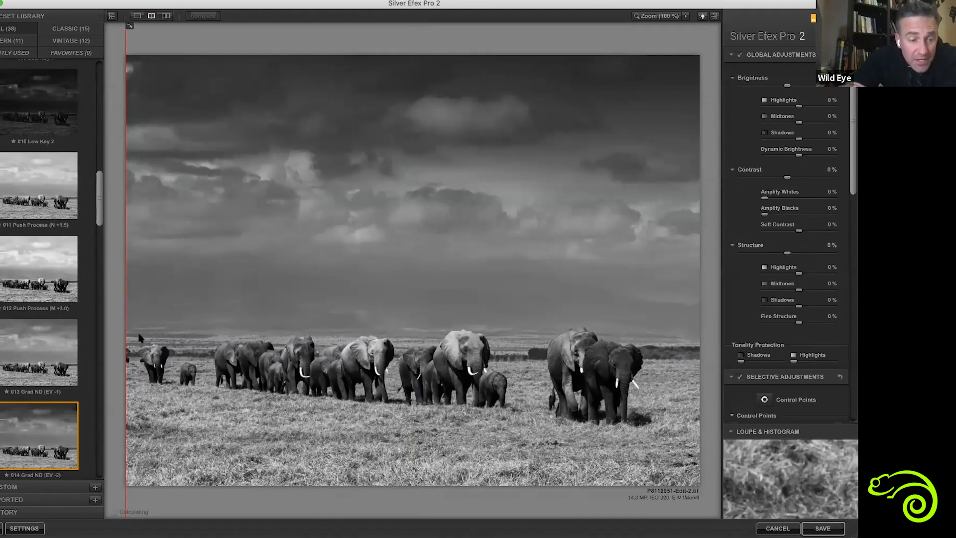
left_click_drag(264, 345, 393, 311)
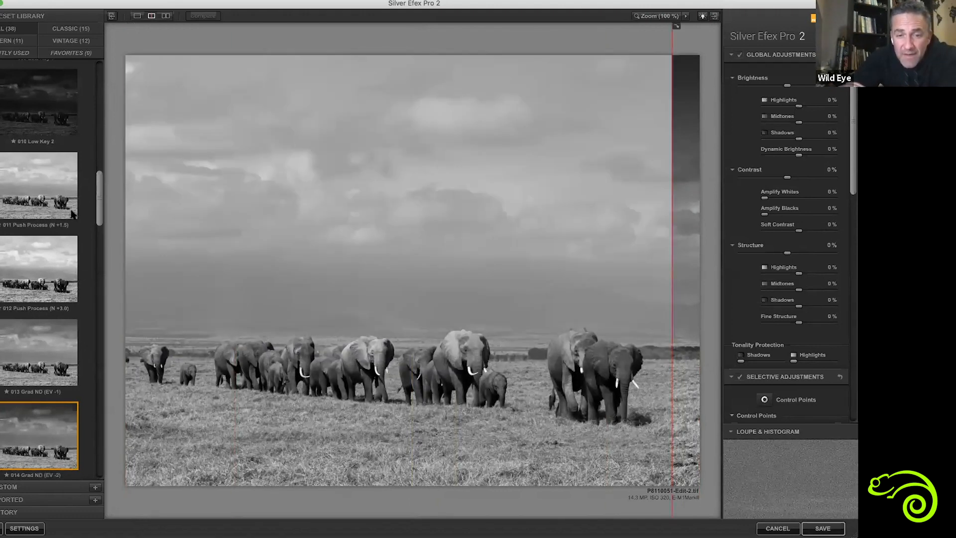
Compare the filtered elephant photo with the original, then set Brightness Highlights to 11%, Amplify Whites to 24% and Amplify Blacks to 22%
left_click_drag(71, 210, 55, 211)
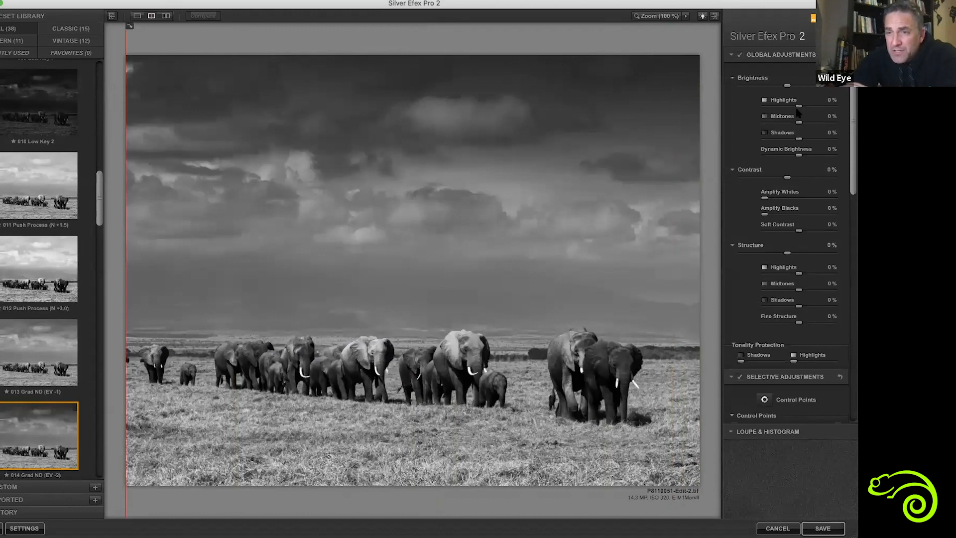
left_click_drag(802, 106, 806, 106)
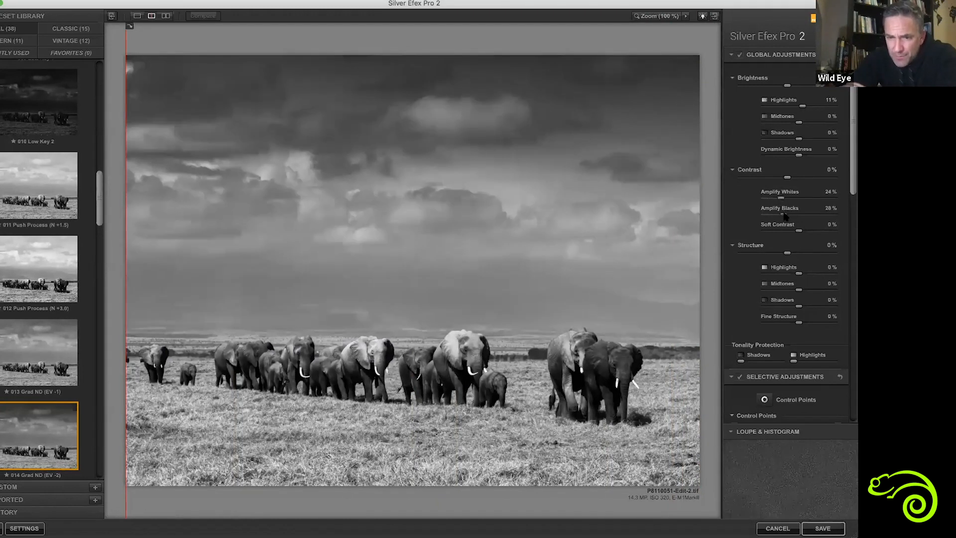
left_click(784, 214)
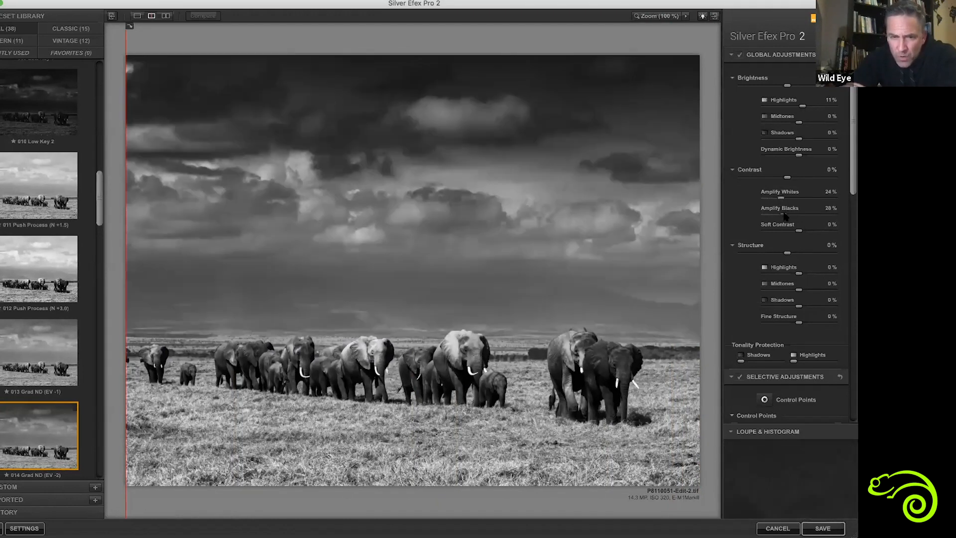
left_click_drag(785, 215, 780, 215)
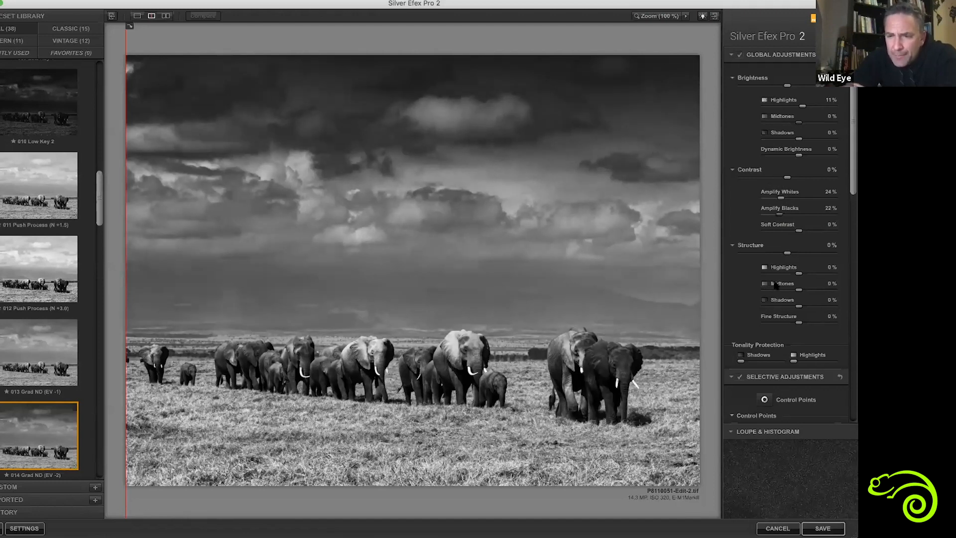
Set the Color Filter's Strength to 19% with Hue at 0°
scroll(781, 309, "down", 5)
left_click(758, 313)
scroll(752, 298, "down", 3)
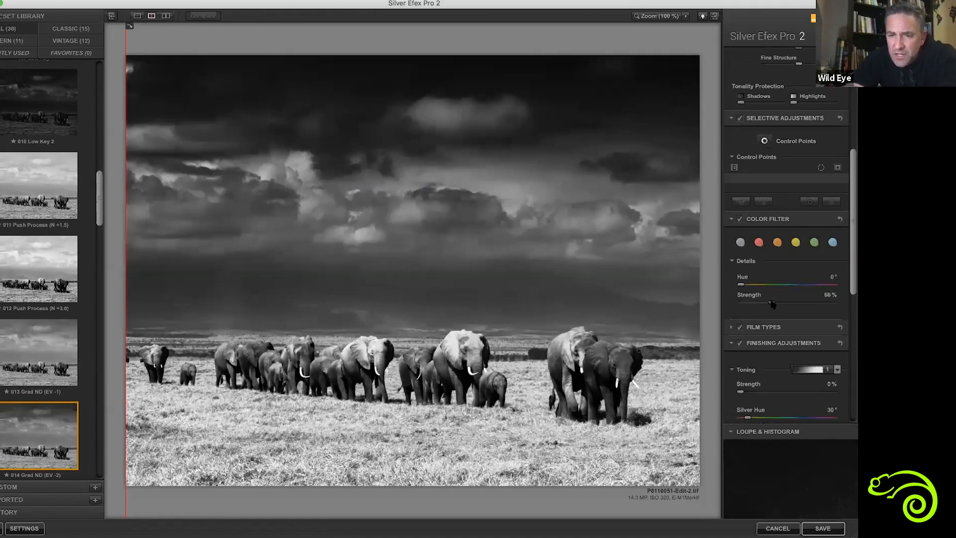
mouse_move(759, 304)
left_mouse_down()
mouse_move(774, 303)
mouse_move(752, 304)
left_mouse_up()
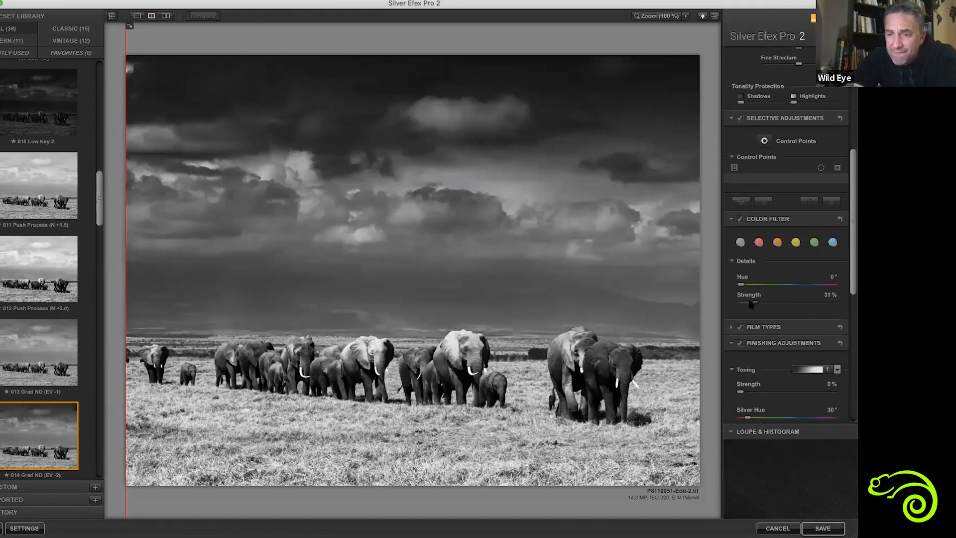
scroll(767, 285, "down", 3)
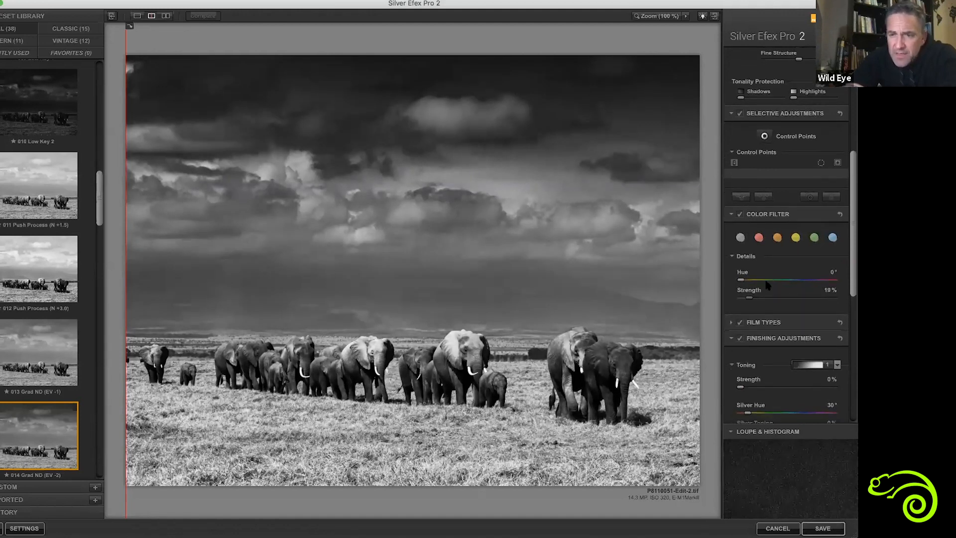
Apply Selenium toning 4 to the elephant photo and set the toning Strength to 11%
scroll(819, 249, "down", 4)
left_click(820, 248)
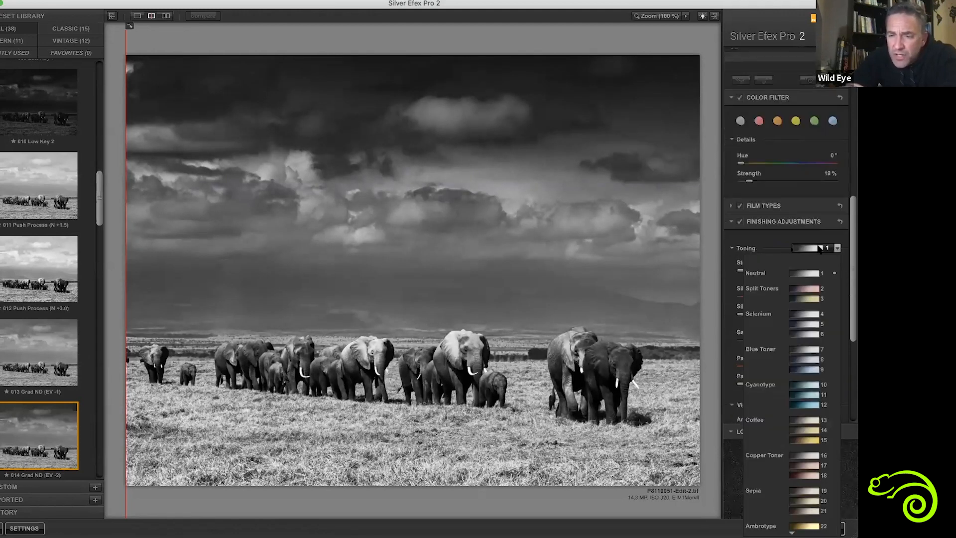
left_click(802, 314)
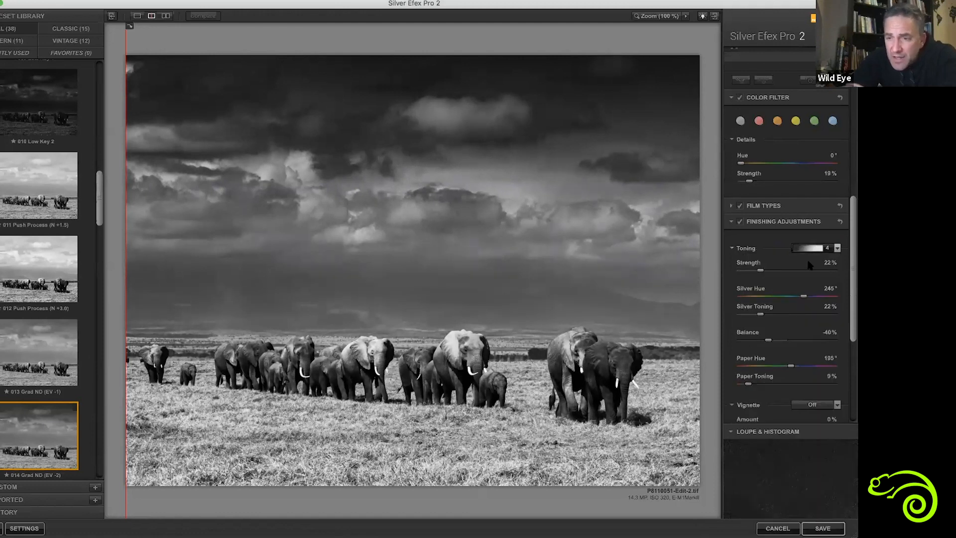
left_click(753, 270)
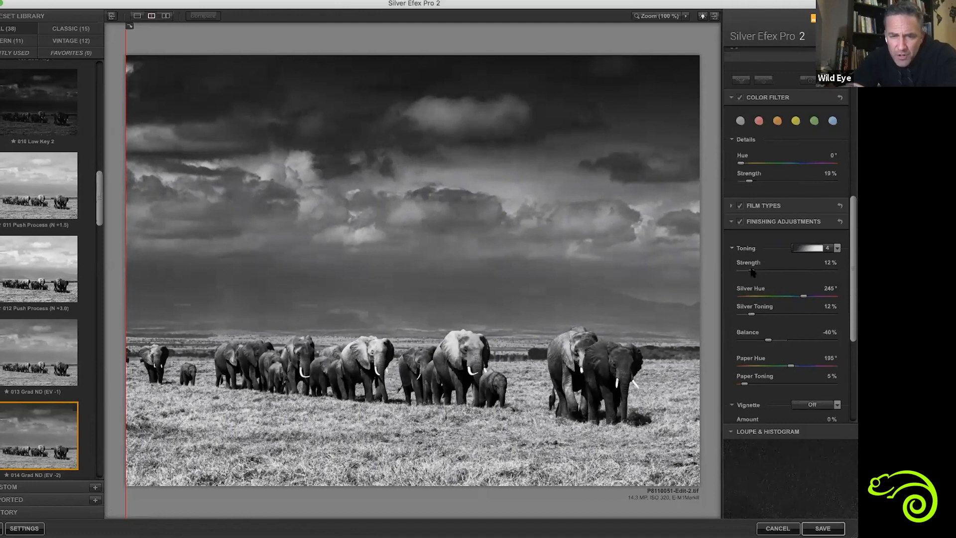
Compare the toned elephant conversion with the original in the split preview and save it back to Lightroom
left_click_drag(124, 246, 206, 270)
mouse_move(119, 262)
left_mouse_down()
mouse_move(756, 237)
mouse_move(123, 254)
left_mouse_up()
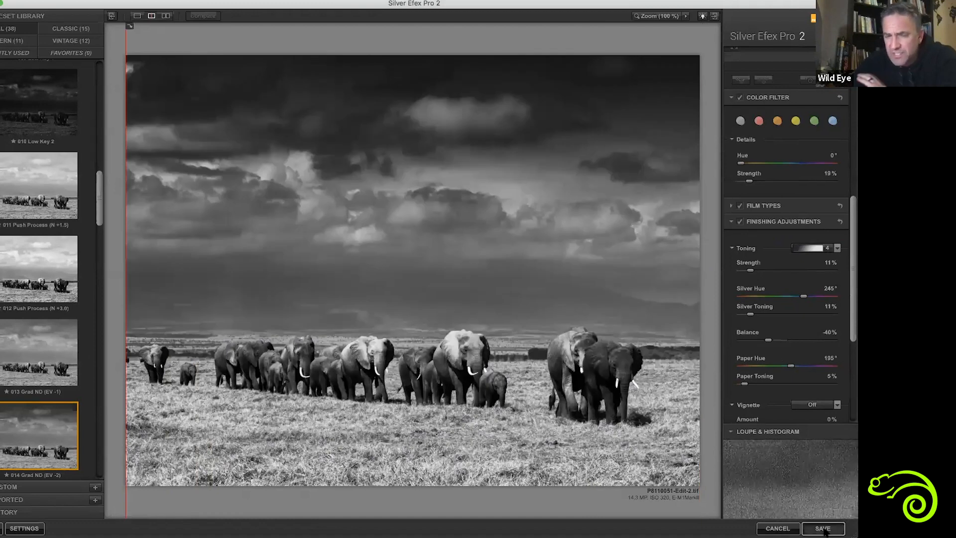
left_click(823, 528)
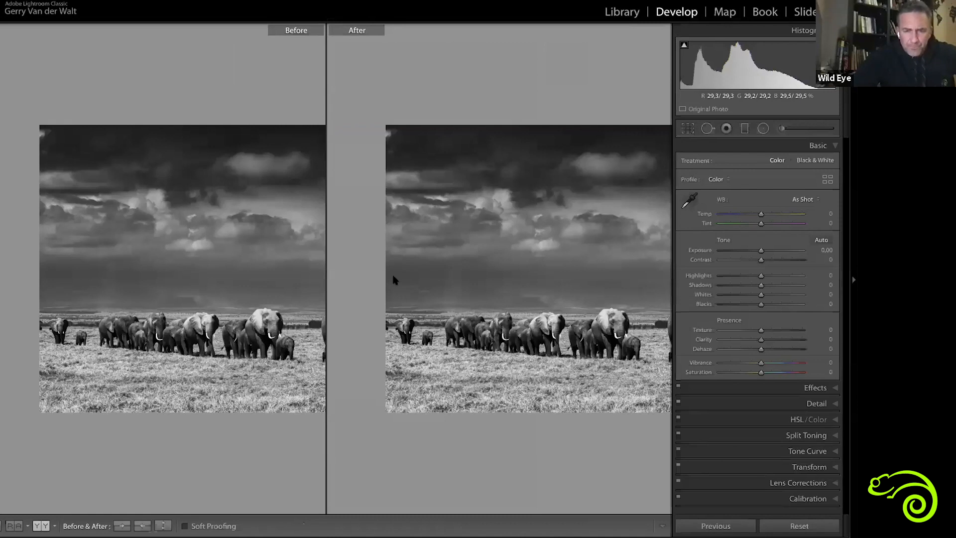
Enlarge the Library grid thumbnails, compare the colour and black-and-white elephant photos, and check the colour version in Develop
key("g")
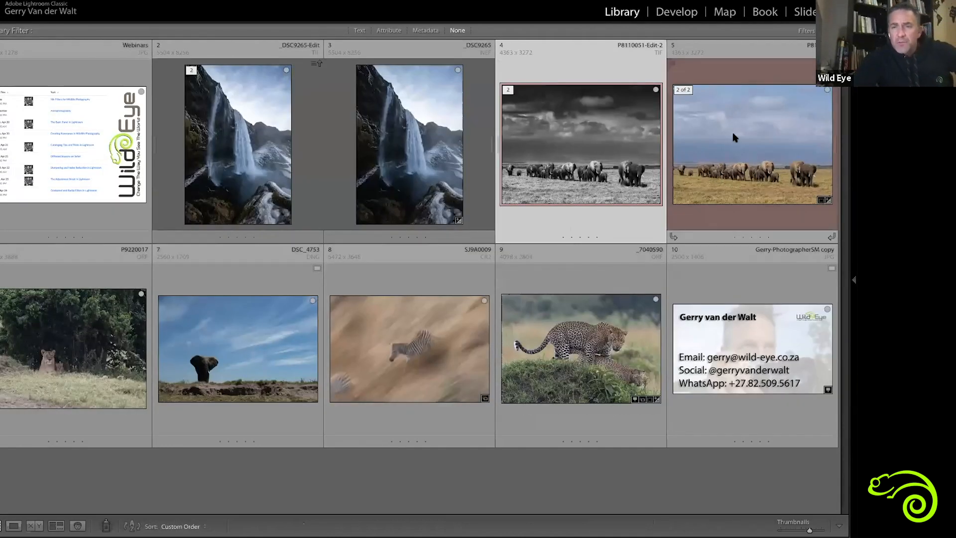
left_click(736, 137)
key("equal")
key("equal")
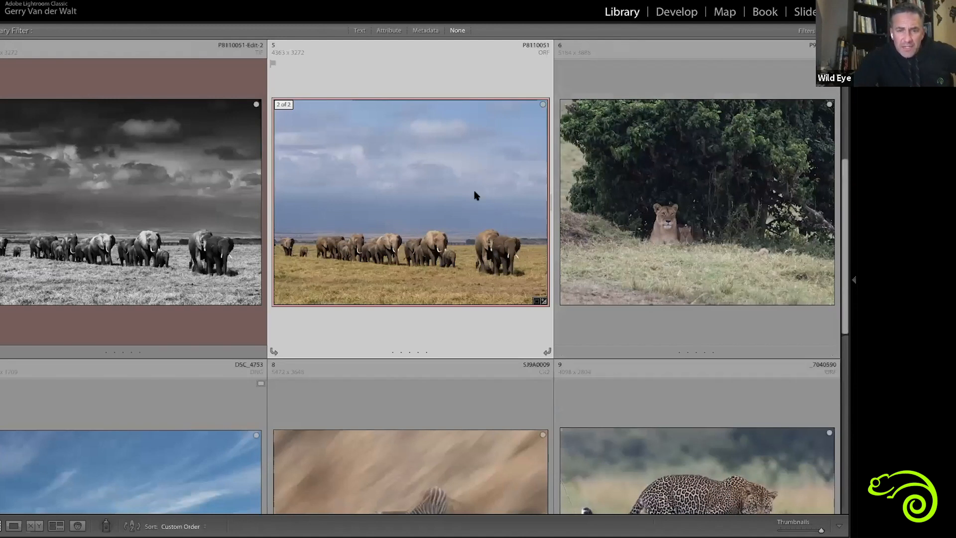
left_click(114, 268)
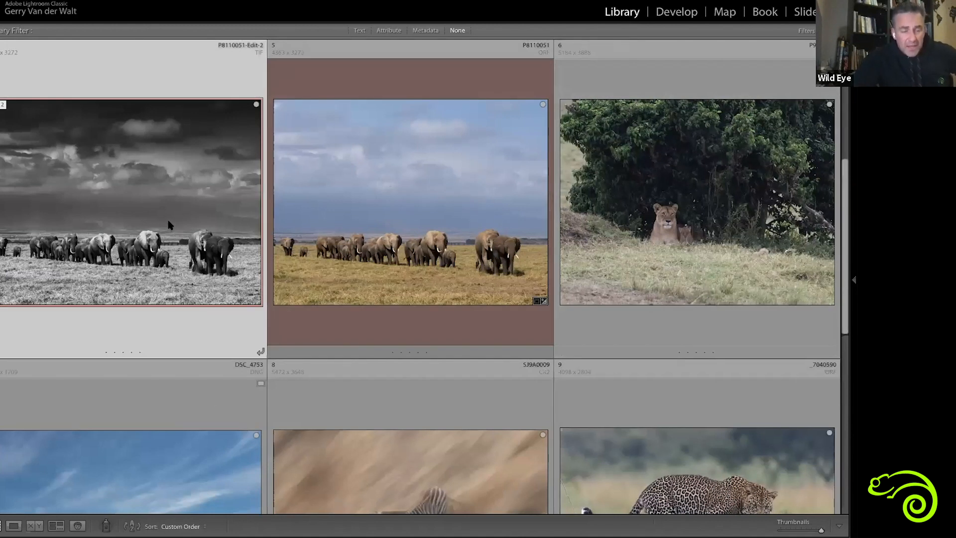
left_click(346, 226)
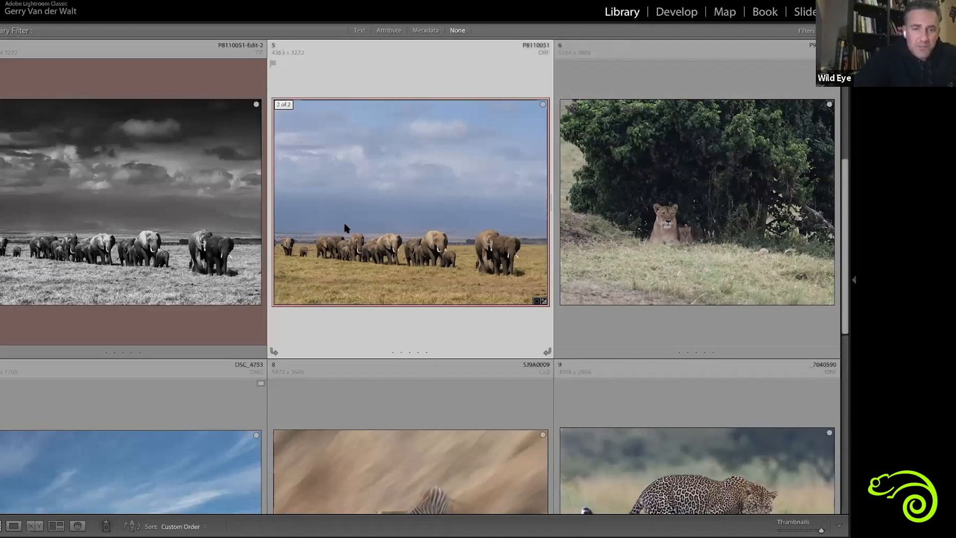
key("d")
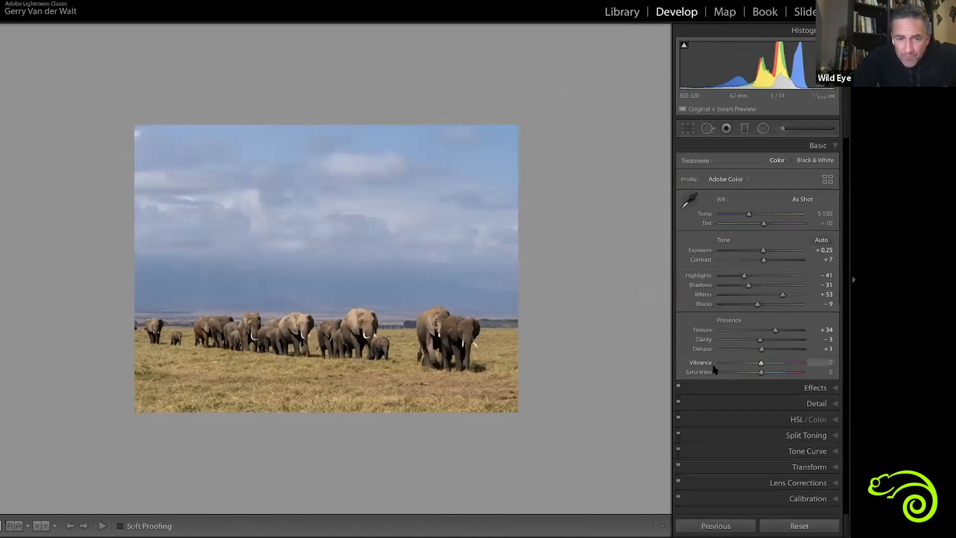
key("g")
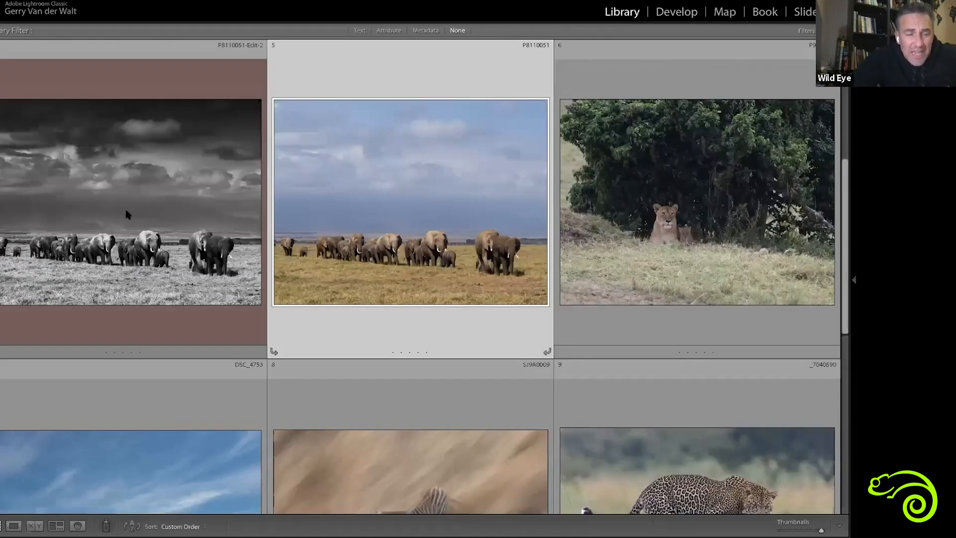
Open the black-and-white elephant photo in Develop, fit it to the view and hide the left-hand panels
left_click(135, 209)
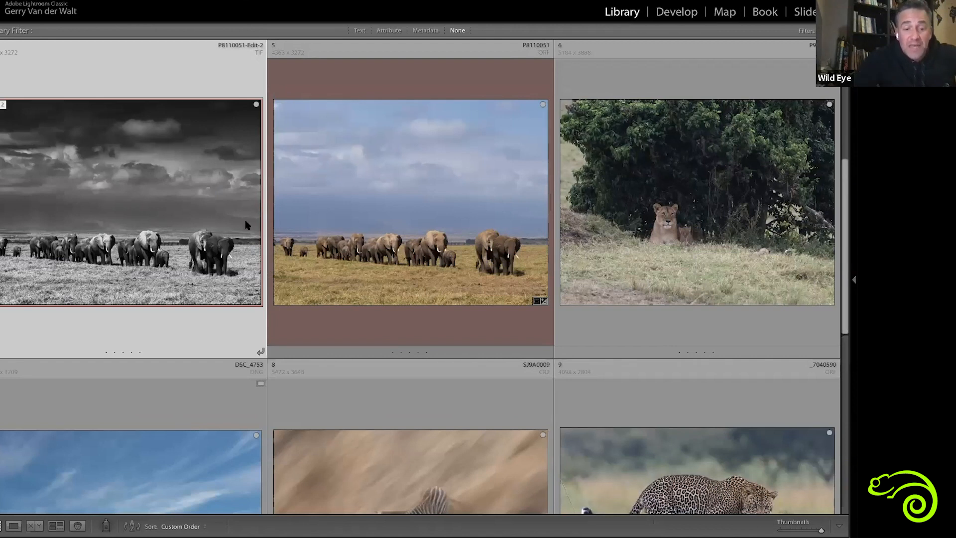
key("d")
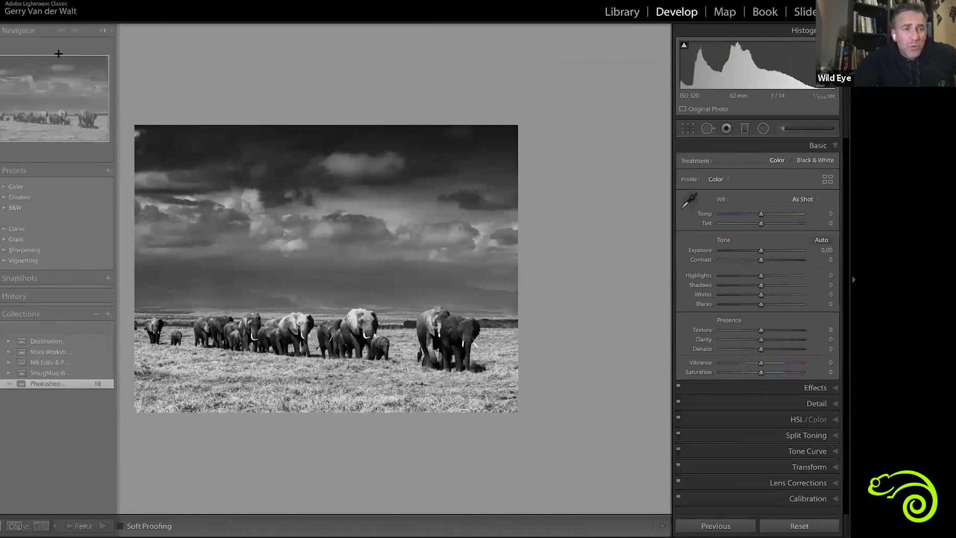
left_click(61, 31)
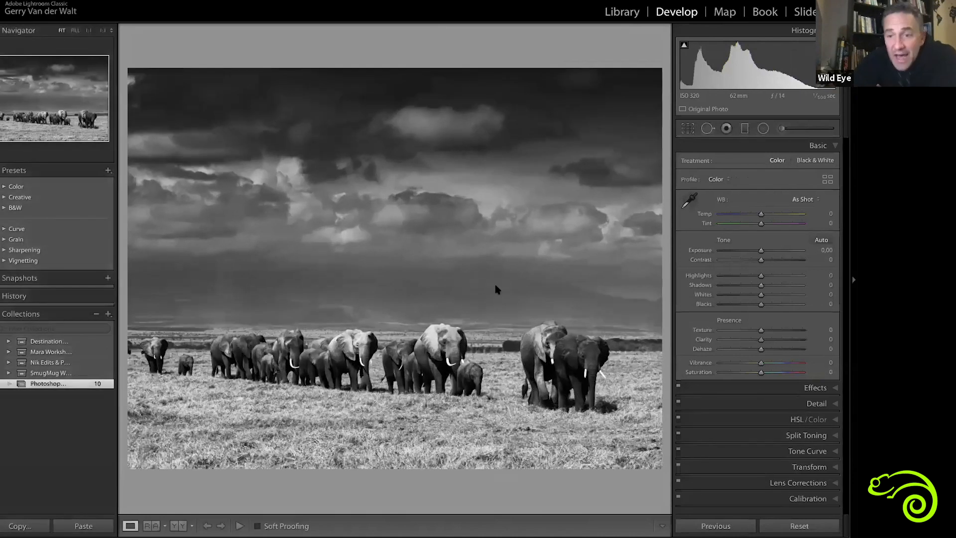
key("F7")
Set the black-and-white elephant photo's Exposure to +0.05, Highlights to -32, Texture to +29 and Clarity to -16
left_click_drag(762, 251, 746, 275)
left_click(772, 329)
left_click(769, 340)
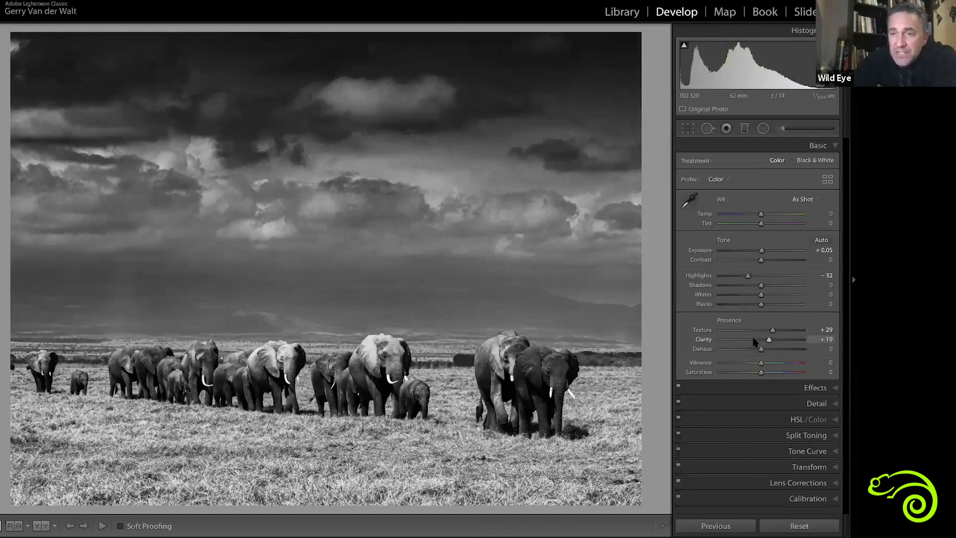
left_click(746, 128)
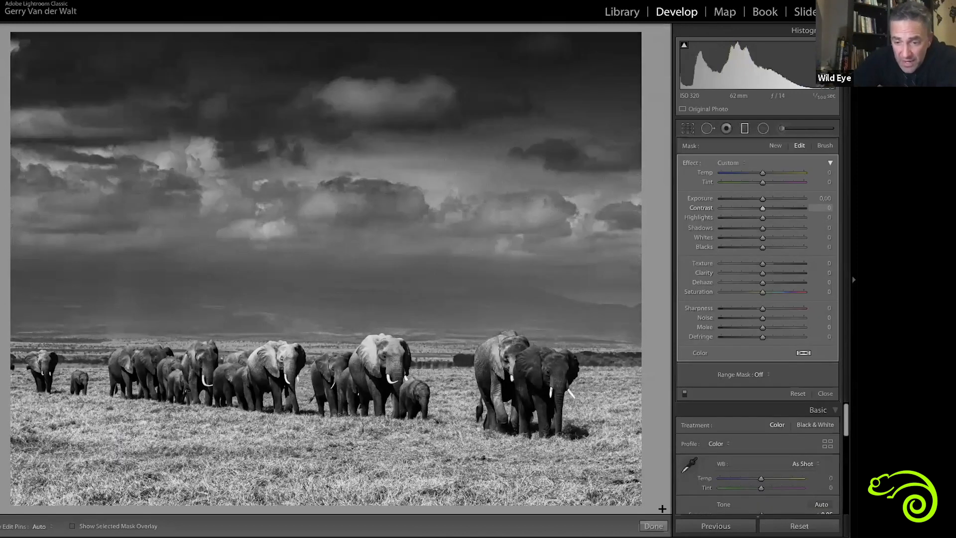
left_click(653, 527)
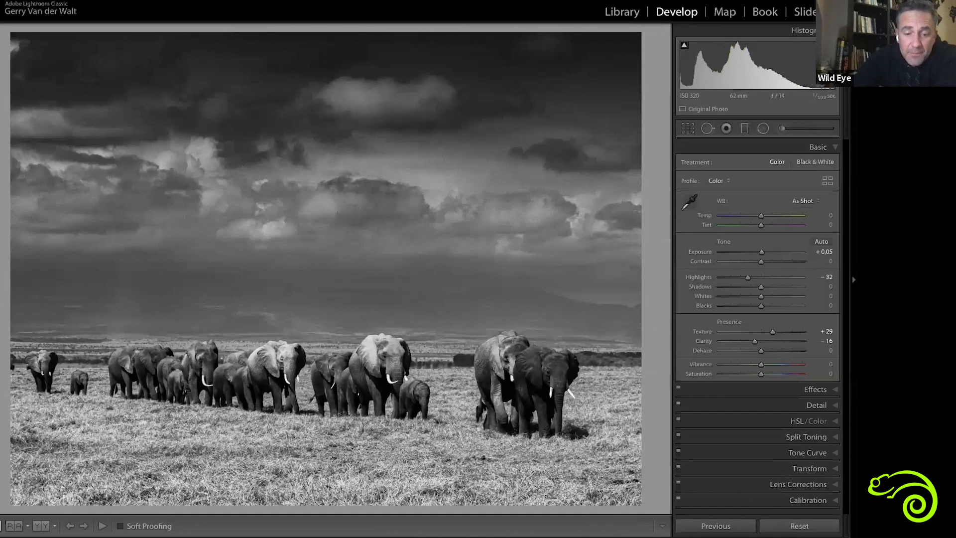
Select the colour and black-and-white elephant photos and show them side by side in Survey view with the lights out
key("g")
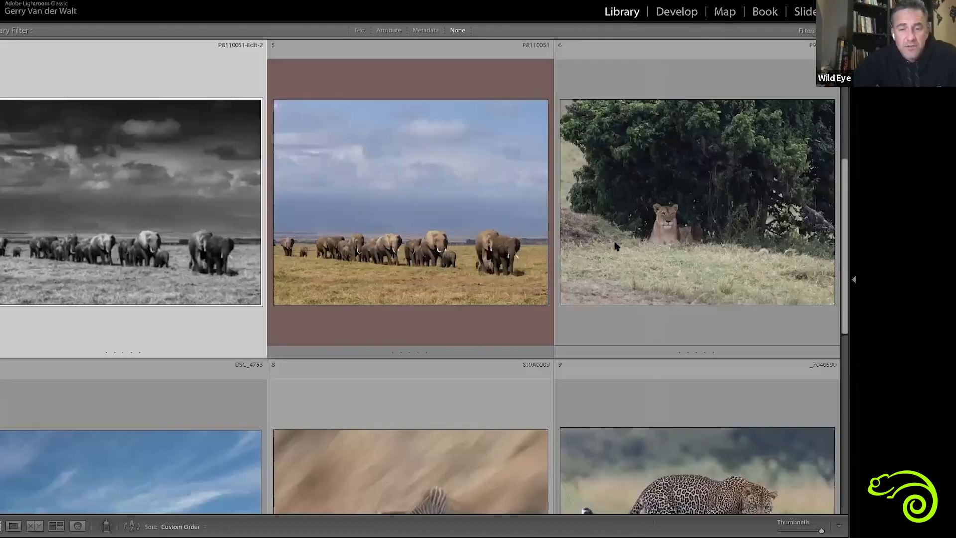
left_click(452, 219)
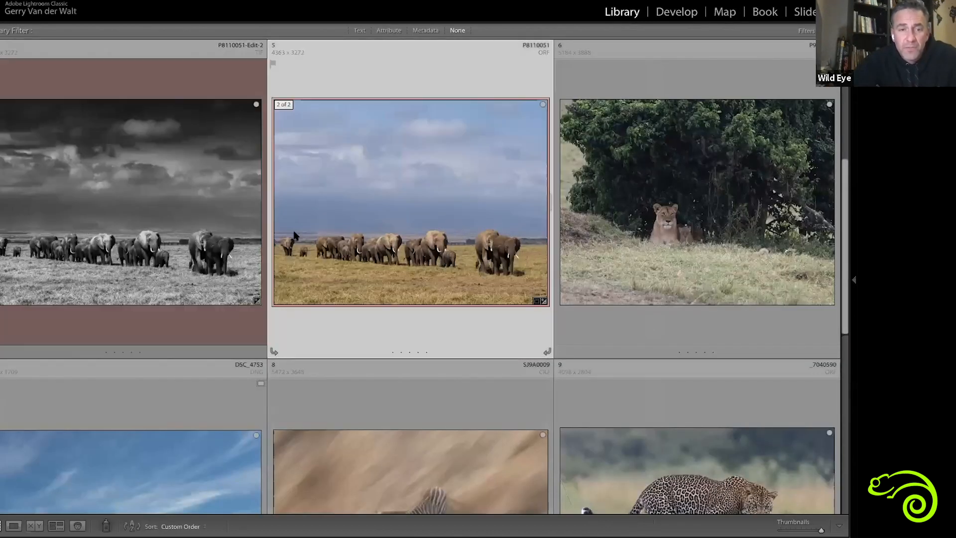
left_click(170, 223, "ctrl")
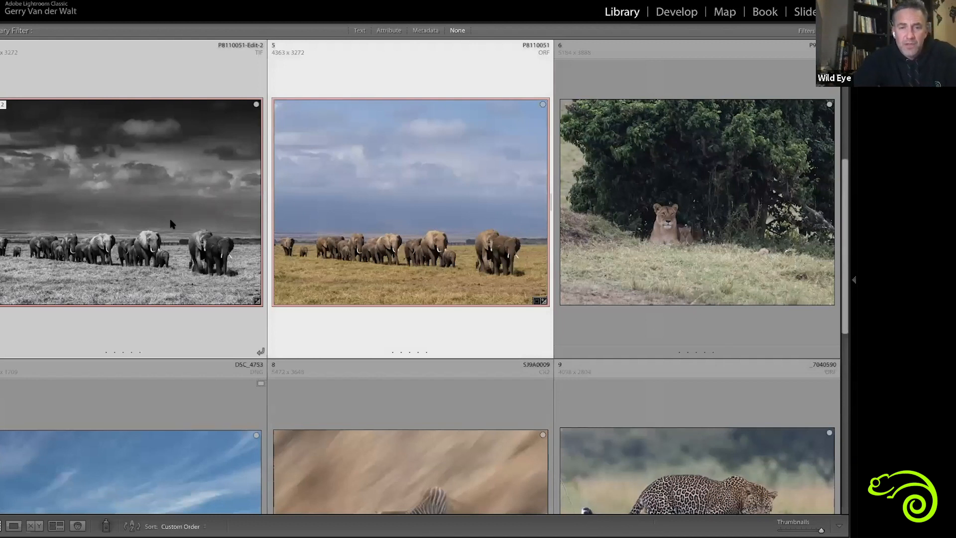
key("n")
key("l")
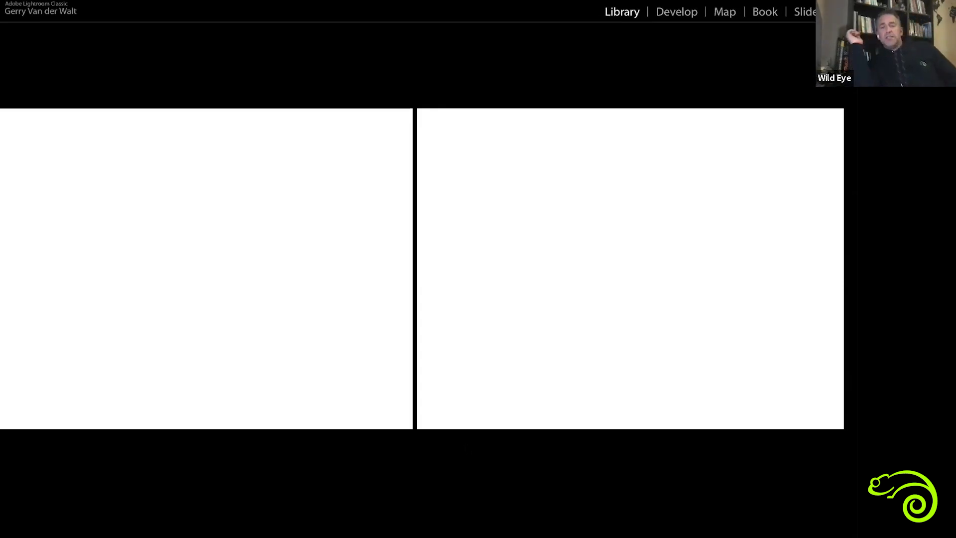